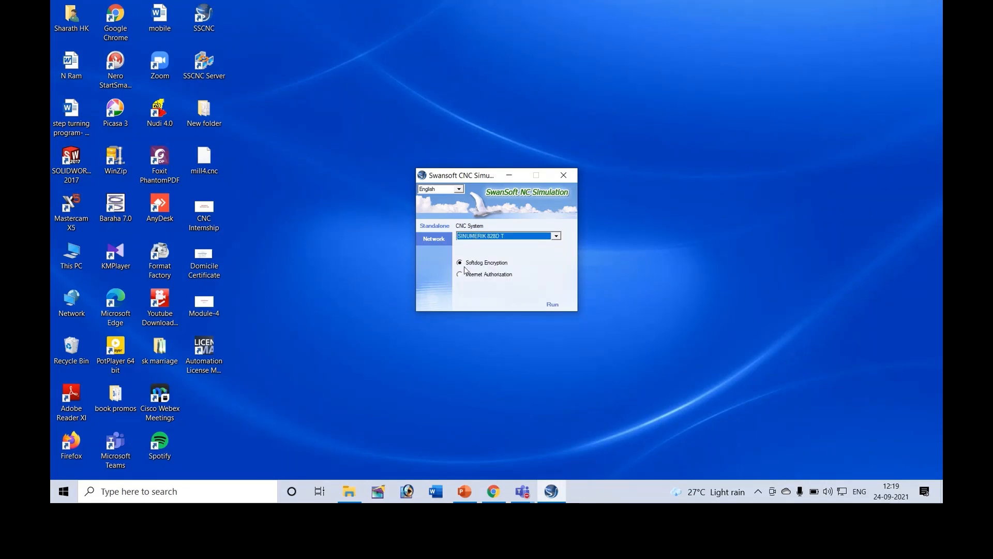
Step: Run the simulator with the SINUMERIK 828D T system and Softdog Encryption, and dismiss the CYCLE951 error message
{"action": "left_click", "coordinate": [552, 308]}
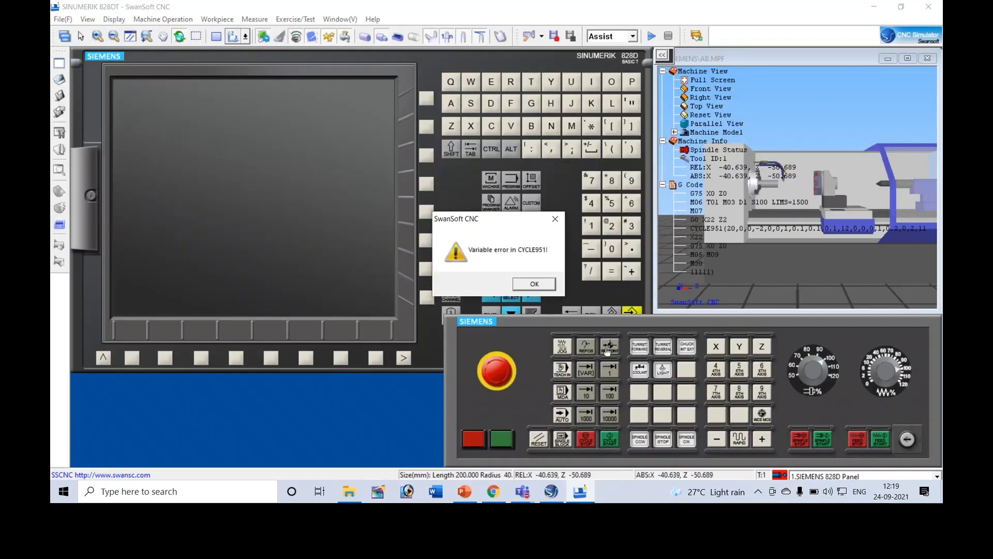
{"action": "left_click", "coordinate": [535, 282]}
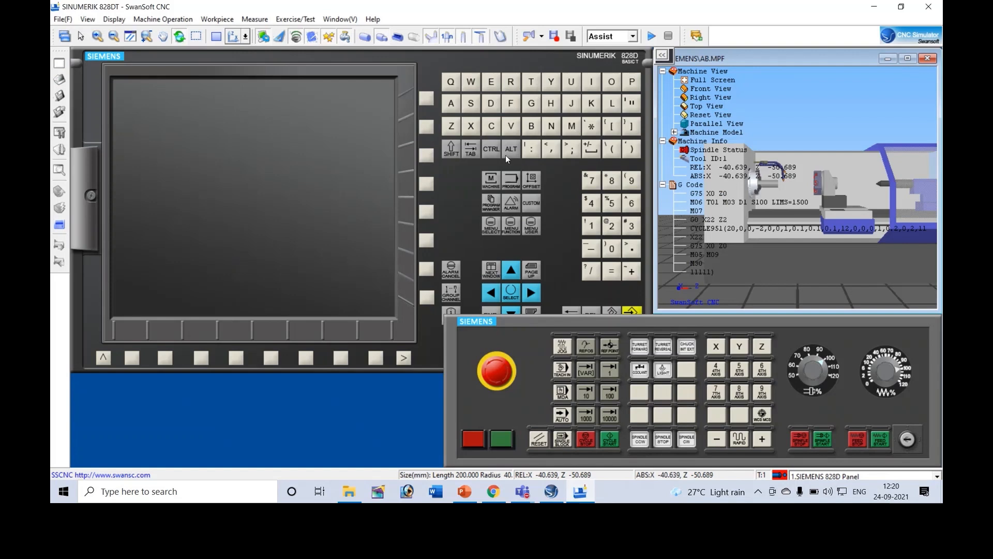
Step: Move the machine control panel down so the CNC keyboard panel's keys are uncovered
{"action": "left_click", "coordinate": [435, 55]}
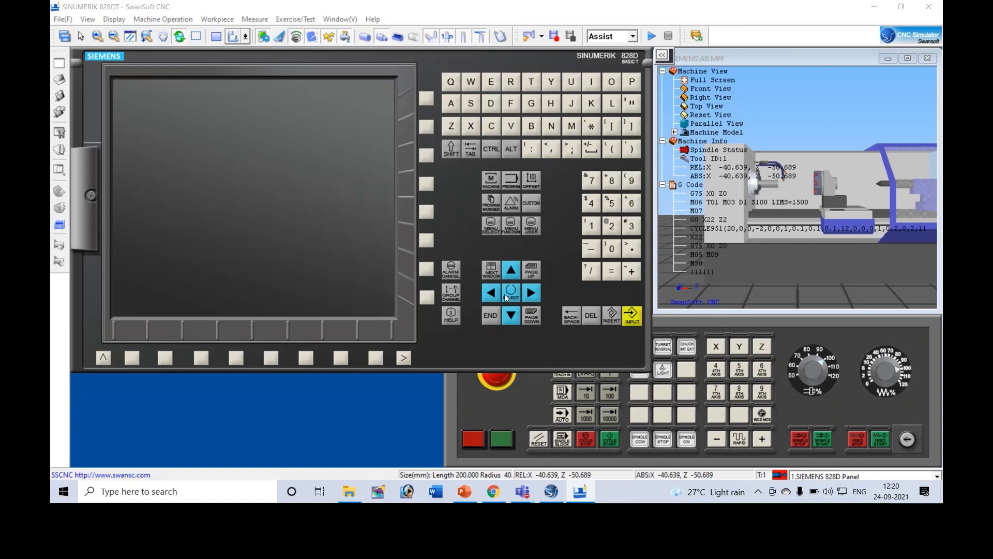
{"action": "left_click", "coordinate": [529, 392]}
{"action": "left_click_drag", "start_coordinate": [511, 336], "coordinate": [300, 239]}
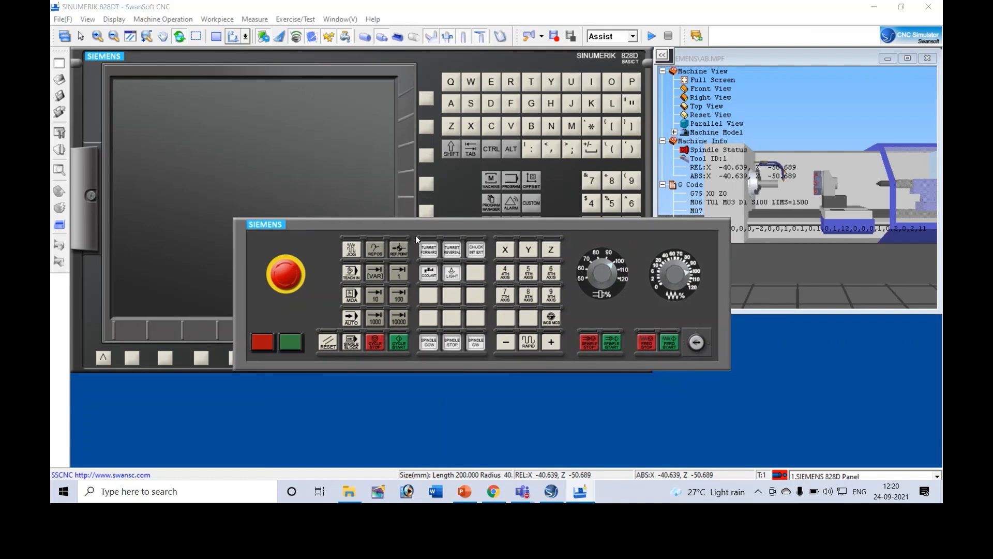
{"action": "left_click_drag", "start_coordinate": [415, 228], "coordinate": [406, 341]}
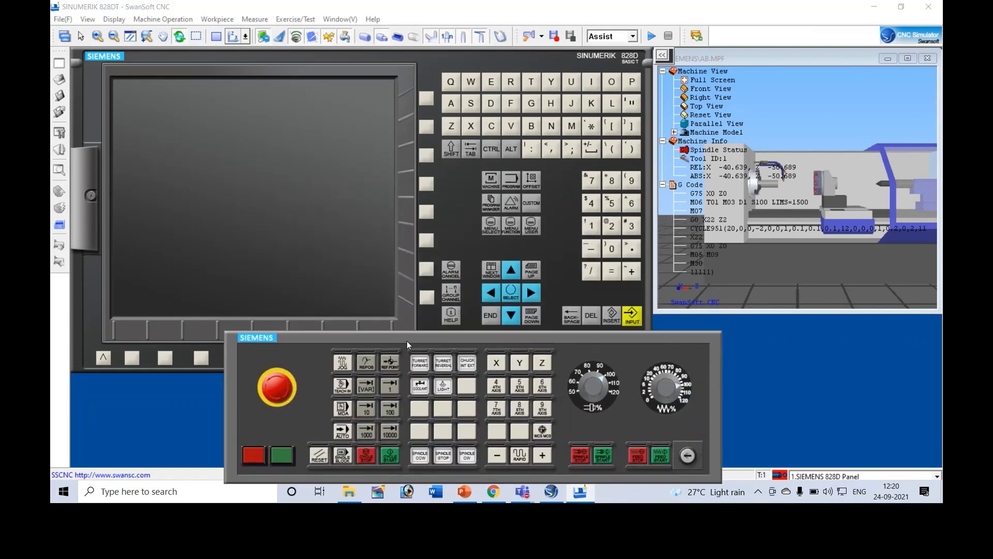
Step: Maximize the machine view window and shift the CNC keyboard panel aside to uncover the whole lathe
{"action": "double_click", "coordinate": [766, 55]}
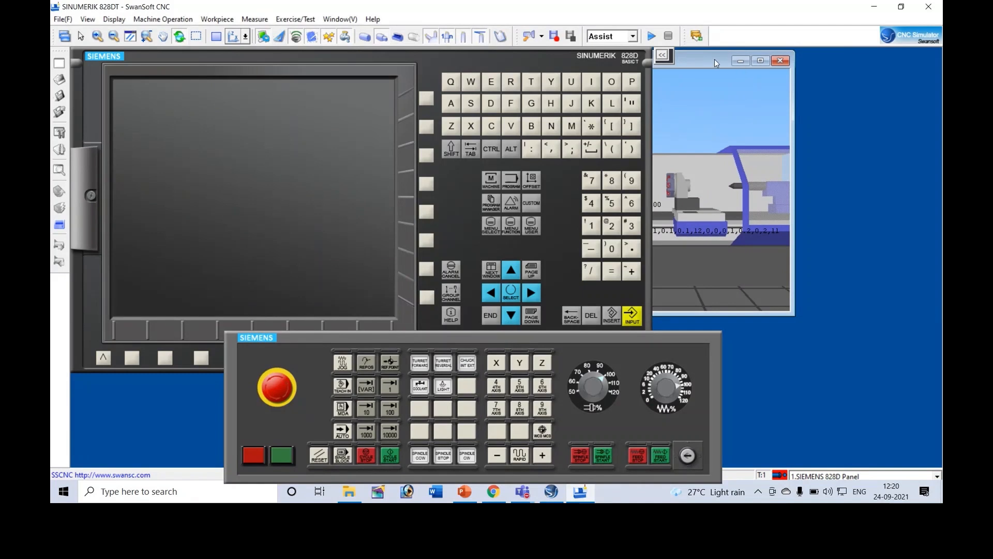
{"action": "left_click_drag", "start_coordinate": [754, 66], "coordinate": [836, 74]}
{"action": "left_click", "coordinate": [843, 70]}
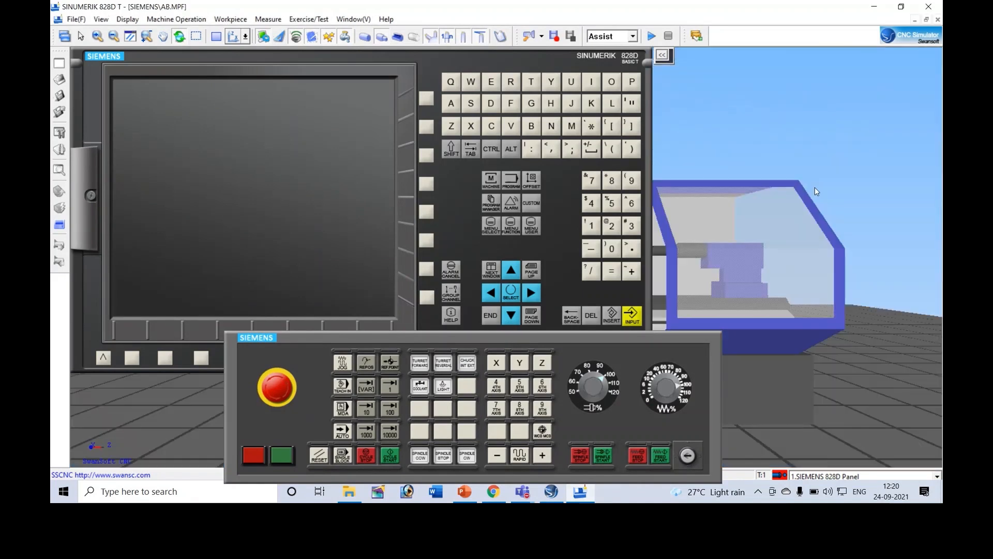
{"action": "scroll", "coordinate": [812, 242], "scroll_direction": "down", "scroll_amount": 4}
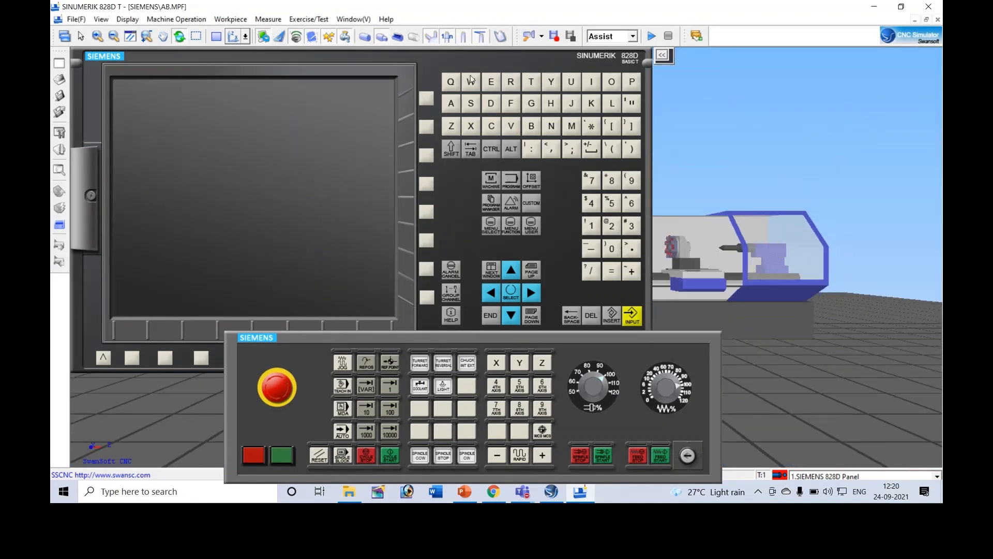
{"action": "left_click_drag", "start_coordinate": [440, 60], "coordinate": [312, 45]}
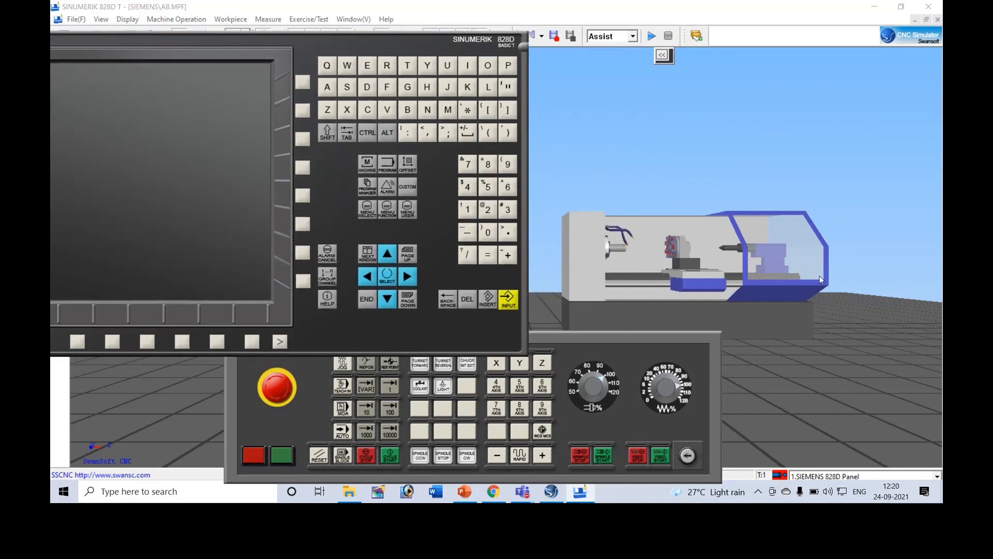
{"action": "left_click_drag", "start_coordinate": [811, 287], "coordinate": [727, 292]}
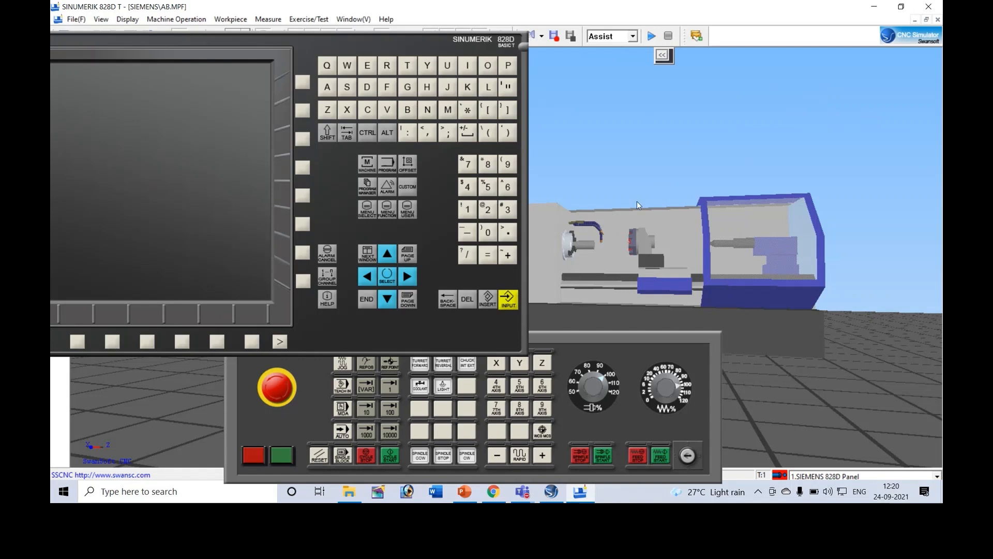
Step: Switch on the CNC from the machine control panel and reposition the CNC keyboard panel to show its full display
{"action": "left_click", "coordinate": [593, 340]}
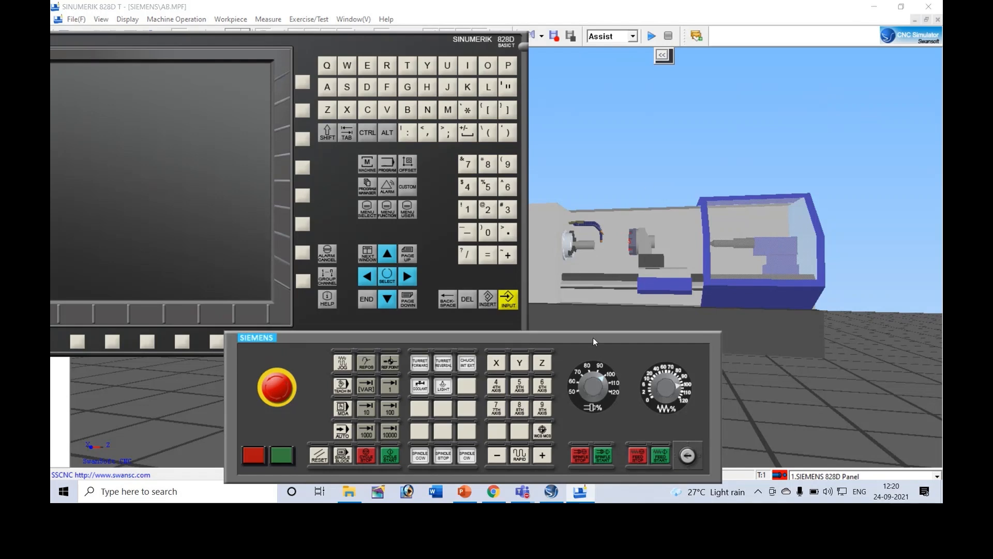
{"action": "left_click_drag", "start_coordinate": [593, 337], "coordinate": [829, 202]}
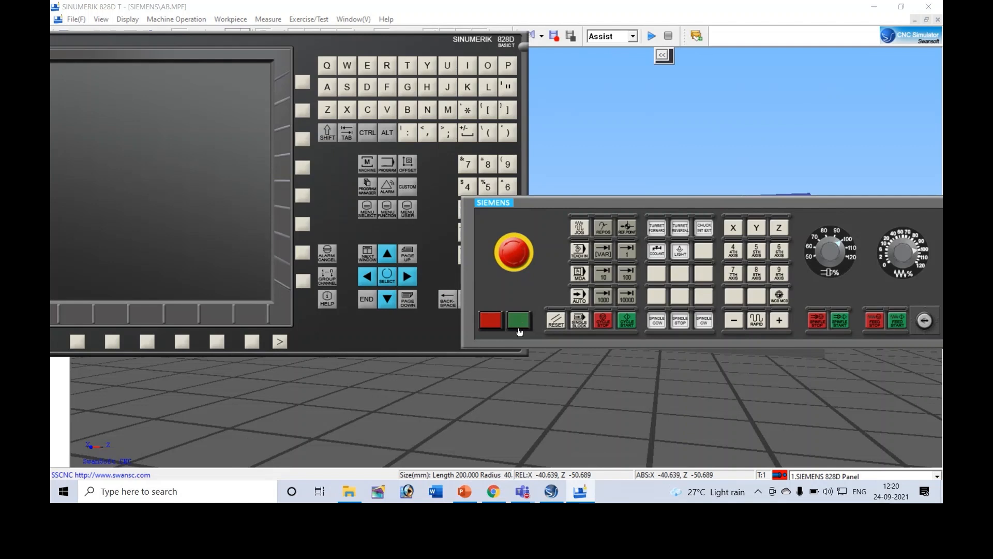
{"action": "left_click", "coordinate": [519, 325]}
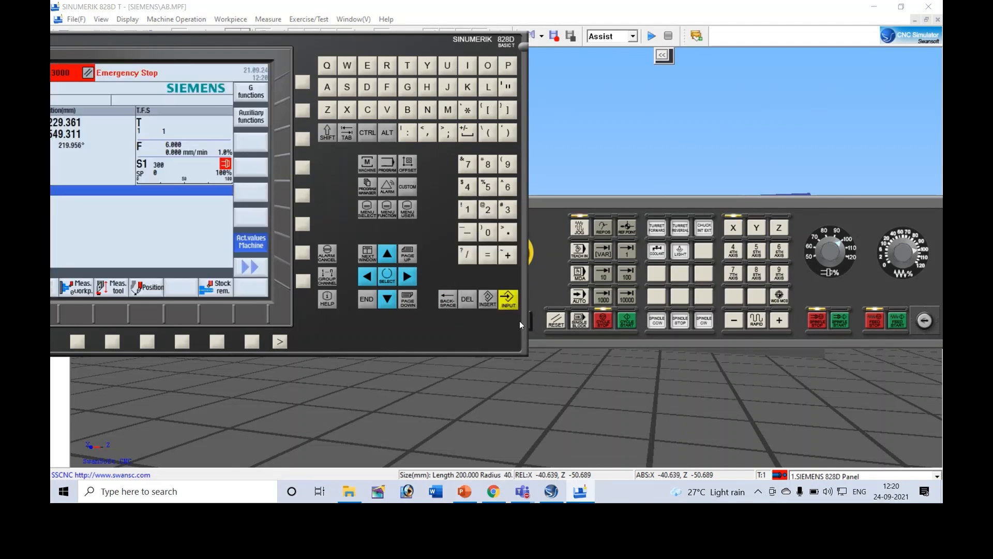
{"action": "left_click", "coordinate": [563, 209]}
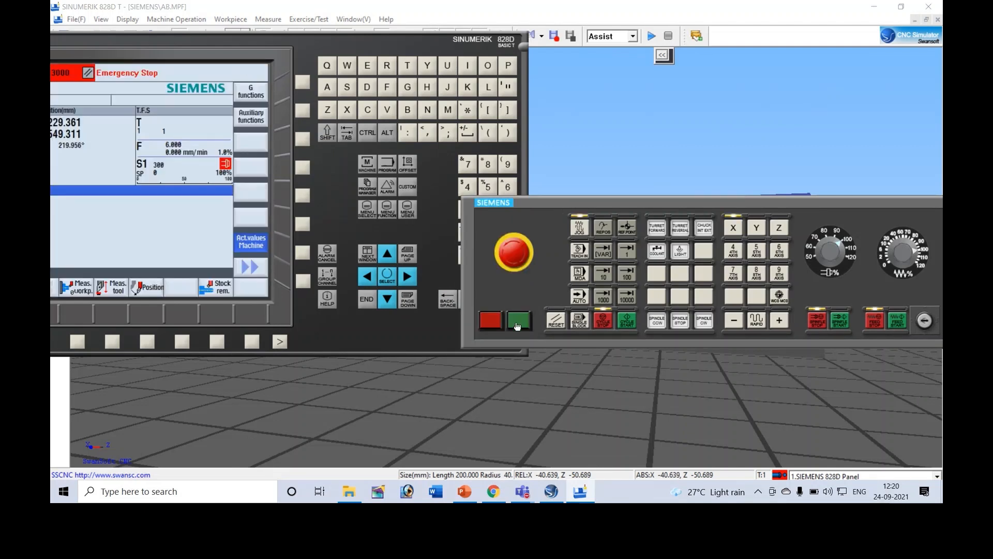
{"action": "left_click_drag", "start_coordinate": [247, 44], "coordinate": [375, 36]}
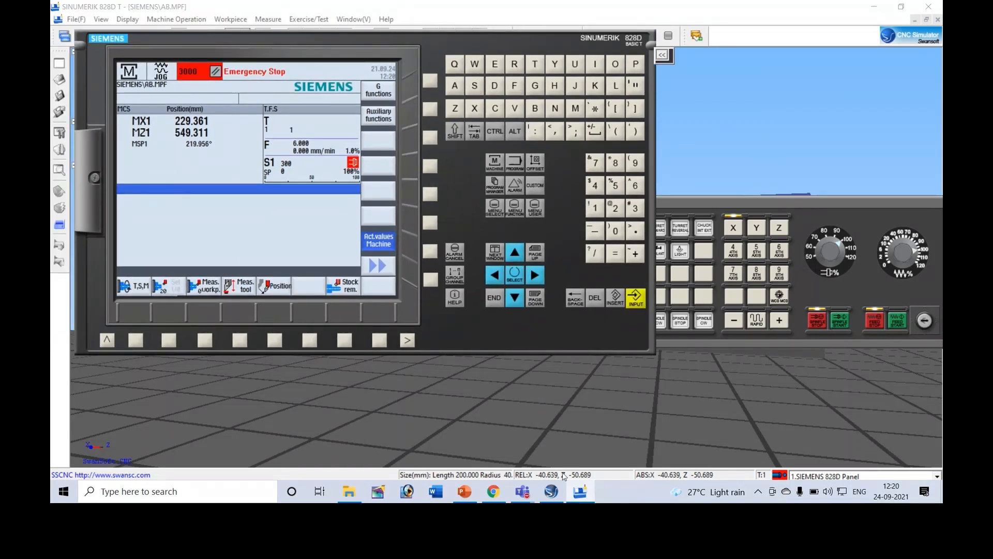
Step: Switch to the CNC Internship presentation in PowerPoint and review the work offset steps from running SINUMERIK 828 D T to feed start
{"action": "left_click", "coordinate": [468, 496]}
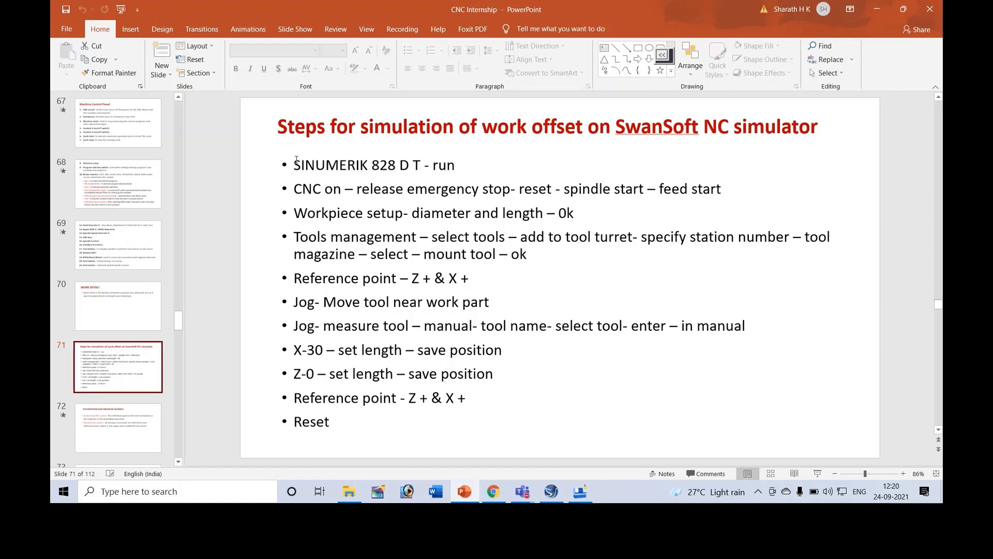
{"action": "left_click_drag", "start_coordinate": [295, 164], "coordinate": [454, 164]}
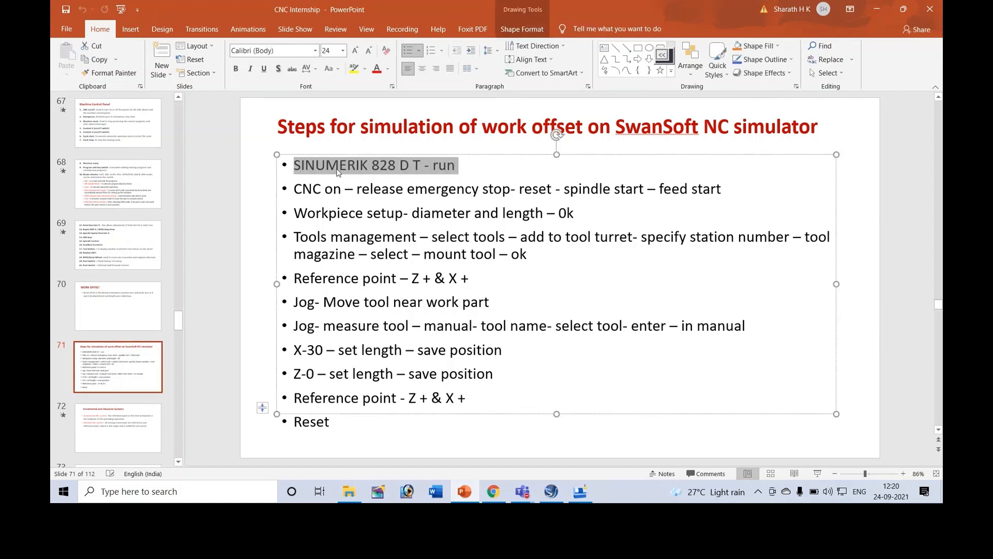
{"action": "left_click", "coordinate": [439, 168]}
{"action": "double_click", "coordinate": [445, 166]}
{"action": "left_click", "coordinate": [413, 165]}
{"action": "left_click_drag", "start_coordinate": [294, 187], "coordinate": [339, 188]}
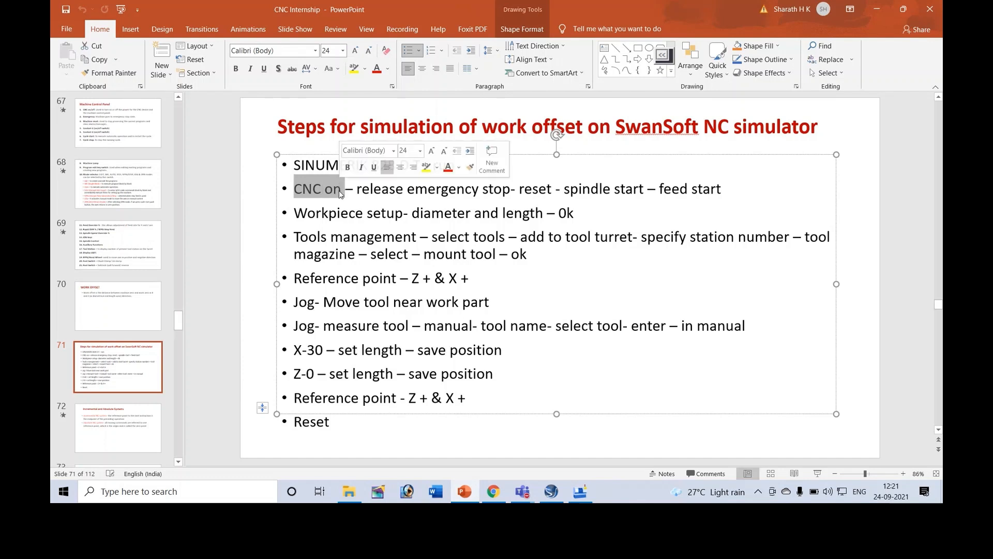
{"action": "left_click", "coordinate": [432, 212]}
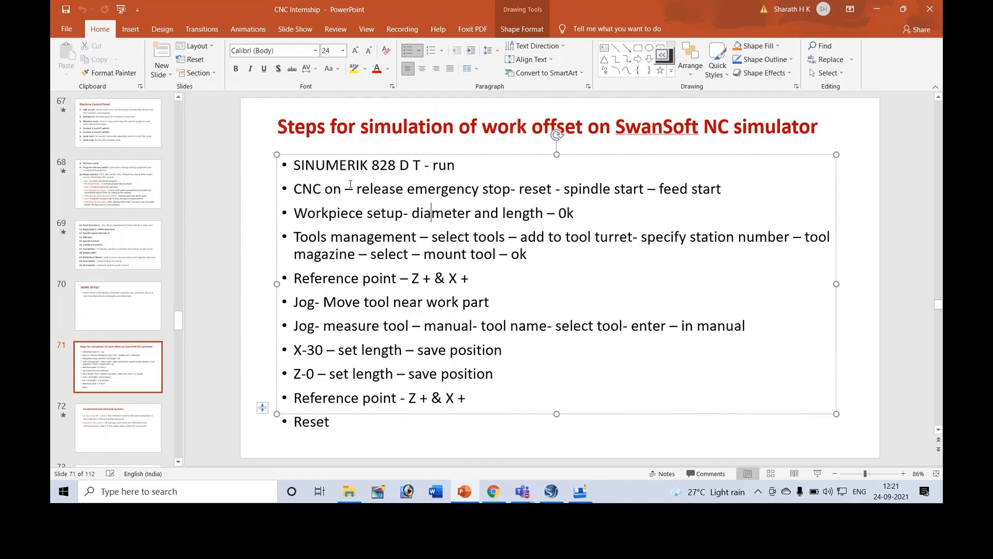
{"action": "left_click_drag", "start_coordinate": [357, 189], "coordinate": [519, 189]}
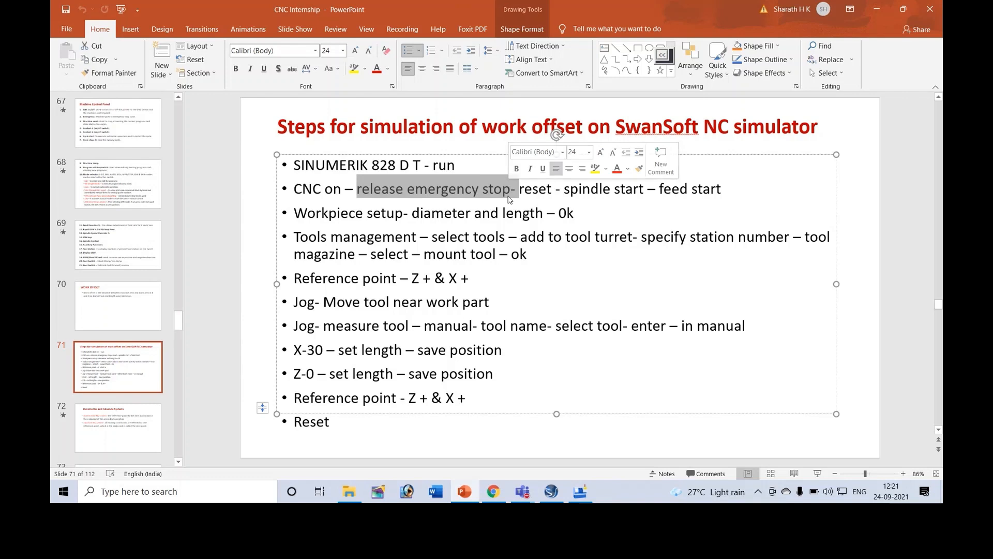
{"action": "left_click", "coordinate": [455, 192]}
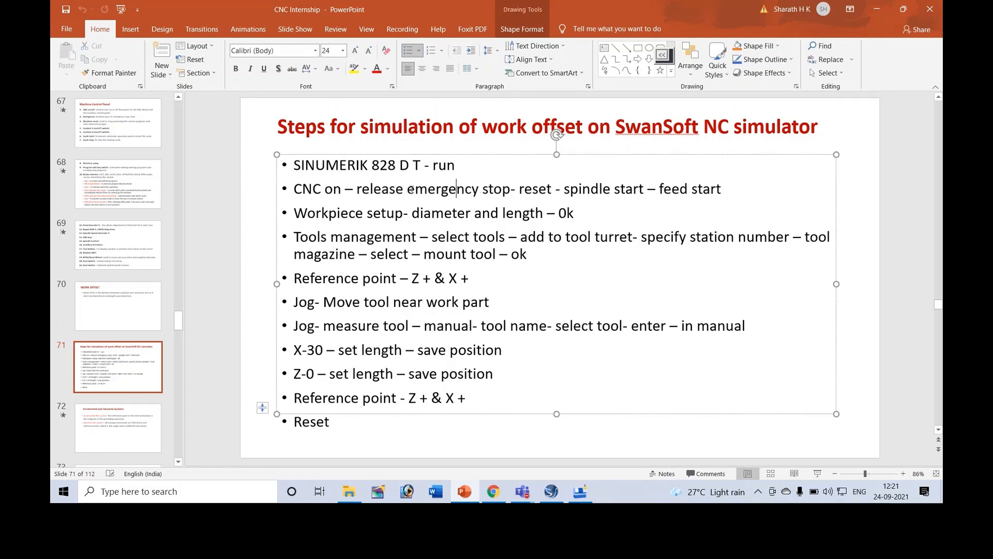
{"action": "left_click_drag", "start_coordinate": [357, 188], "coordinate": [562, 190]}
{"action": "left_click", "coordinate": [654, 189]}
{"action": "left_click_drag", "start_coordinate": [724, 191], "coordinate": [564, 189]}
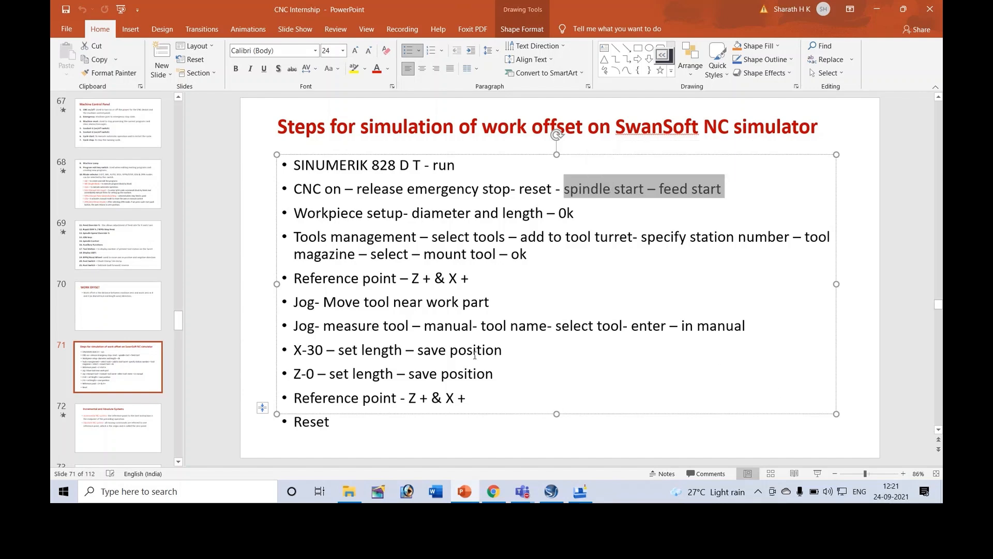
Step: Switch back to the SwanSoft CNC simulator and release the emergency stop on the machine control panel
{"action": "left_click", "coordinate": [580, 491]}
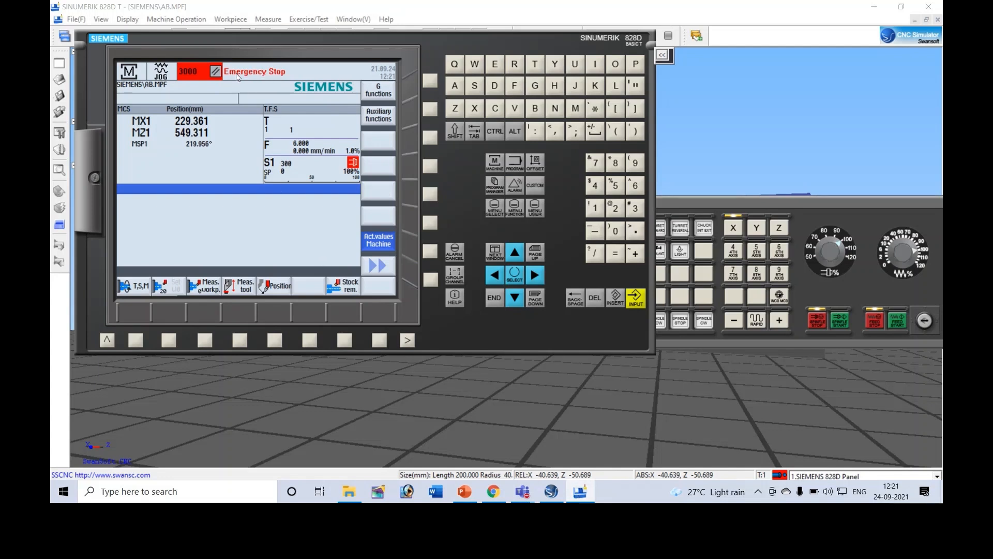
{"action": "left_click", "coordinate": [691, 200]}
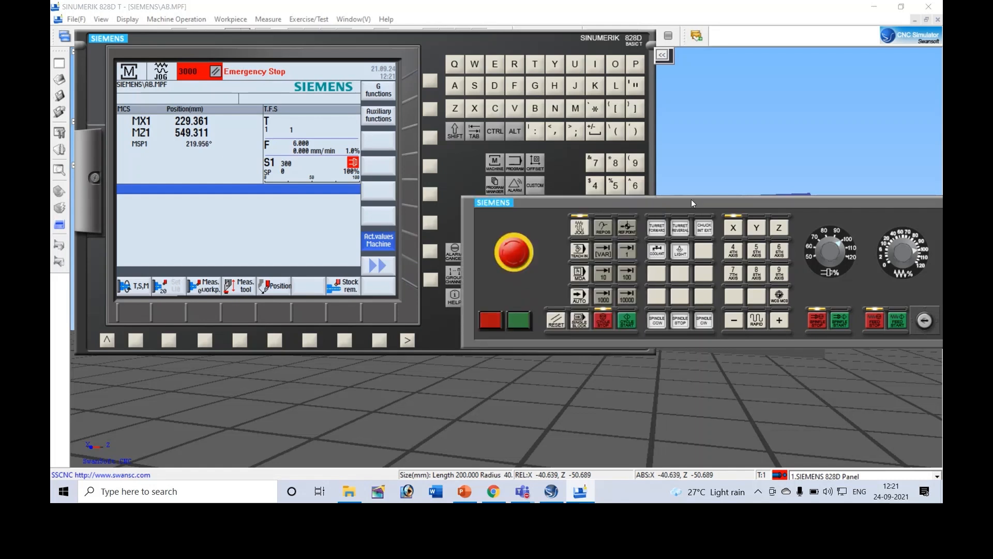
{"action": "left_click", "coordinate": [514, 252]}
{"action": "left_click", "coordinate": [525, 284]}
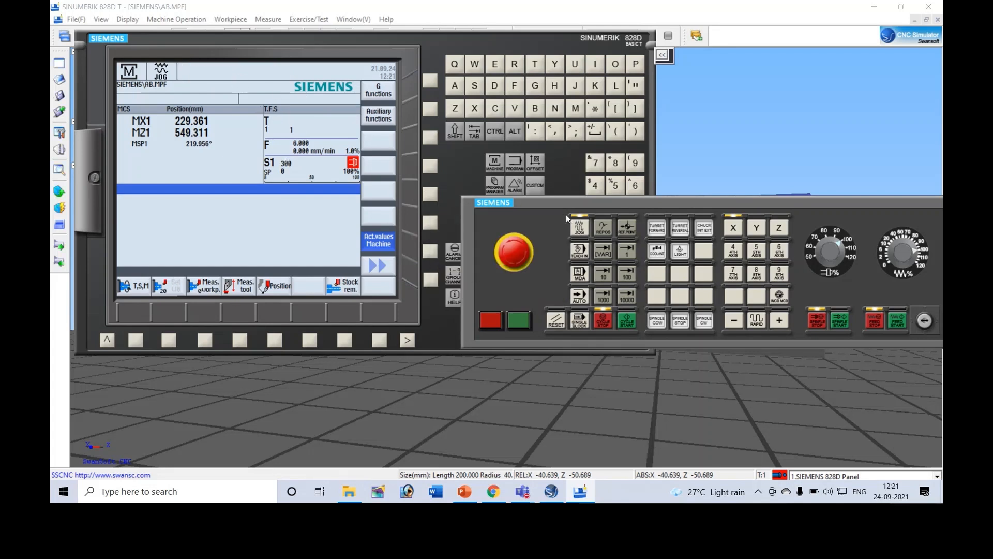
Step: Reset the control, dismiss the CYCLE951 error message, and activate spindle start and feed start
{"action": "left_click_drag", "start_coordinate": [563, 205], "coordinate": [458, 244]}
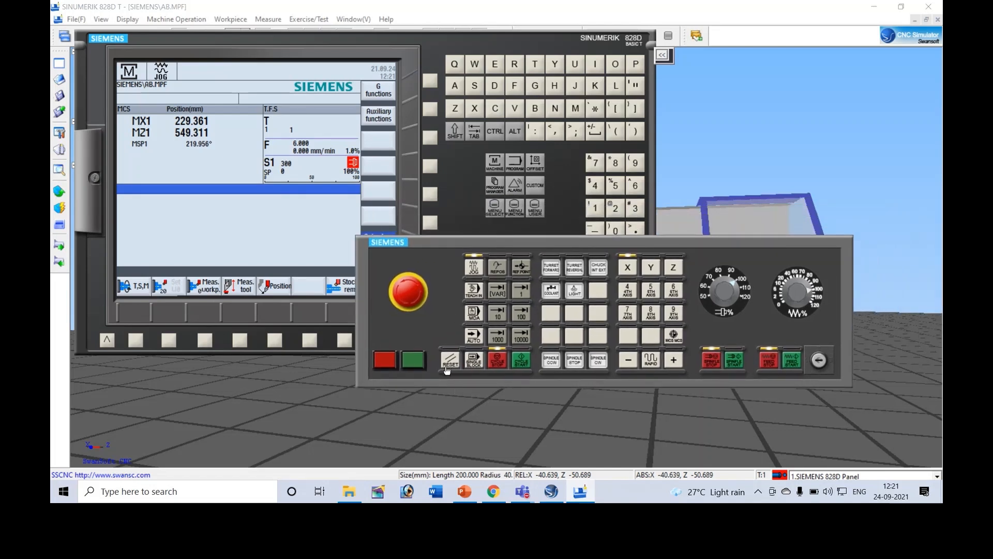
{"action": "left_click", "coordinate": [451, 362]}
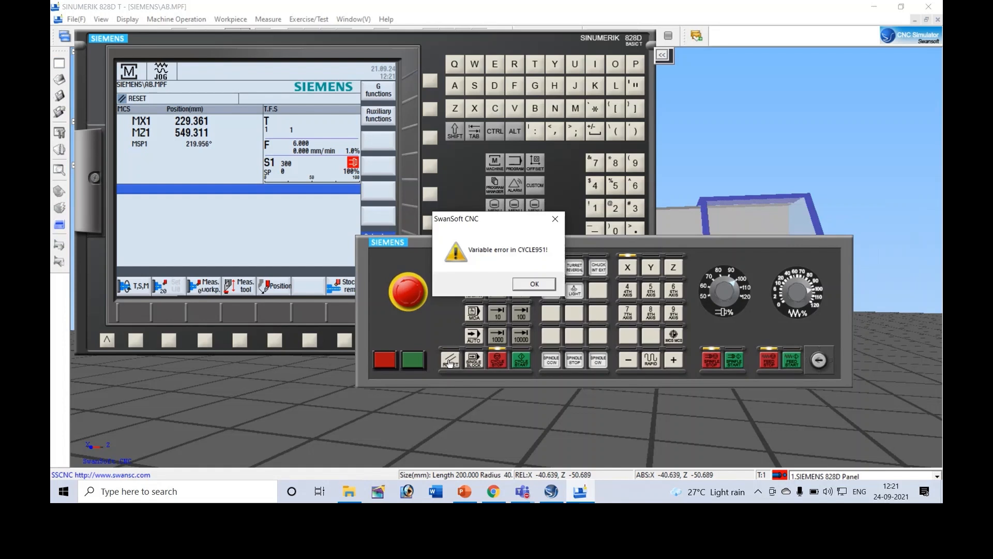
{"action": "left_click", "coordinate": [523, 284]}
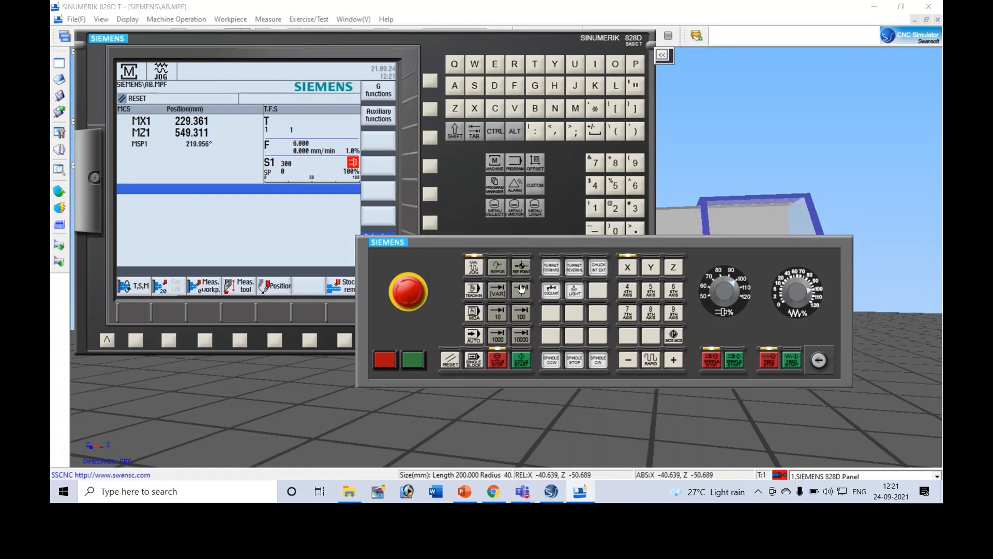
{"action": "left_click", "coordinate": [735, 365]}
{"action": "left_click", "coordinate": [791, 362]}
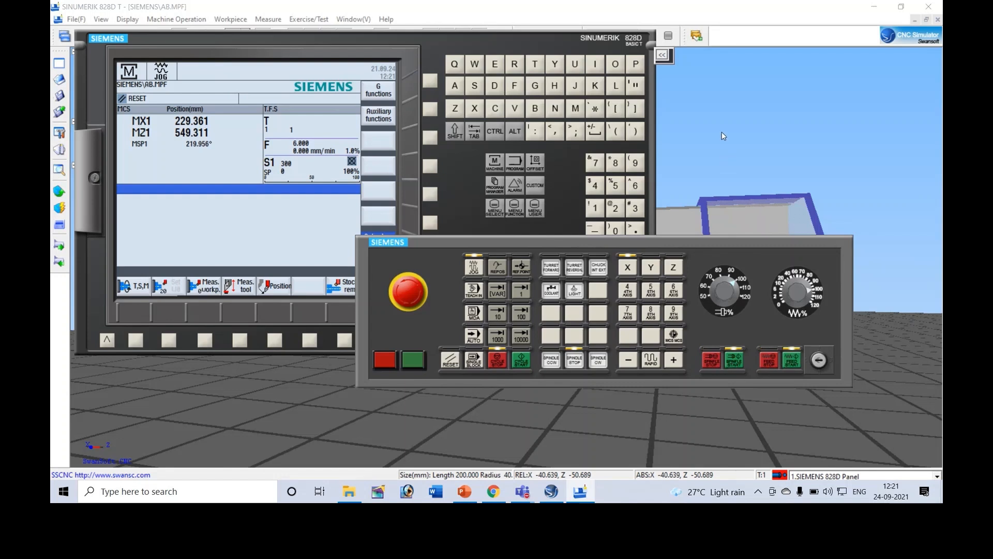
Step: Move both control panels clear of the lathe and enlarge the machine view around the chuck and tool turret
{"action": "left_click", "coordinate": [450, 36]}
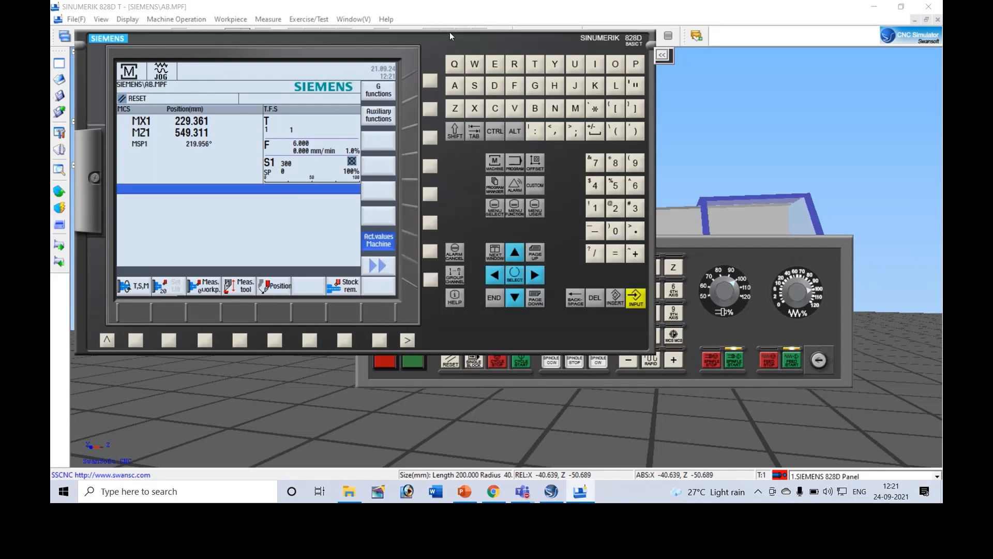
{"action": "left_click", "coordinate": [709, 240]}
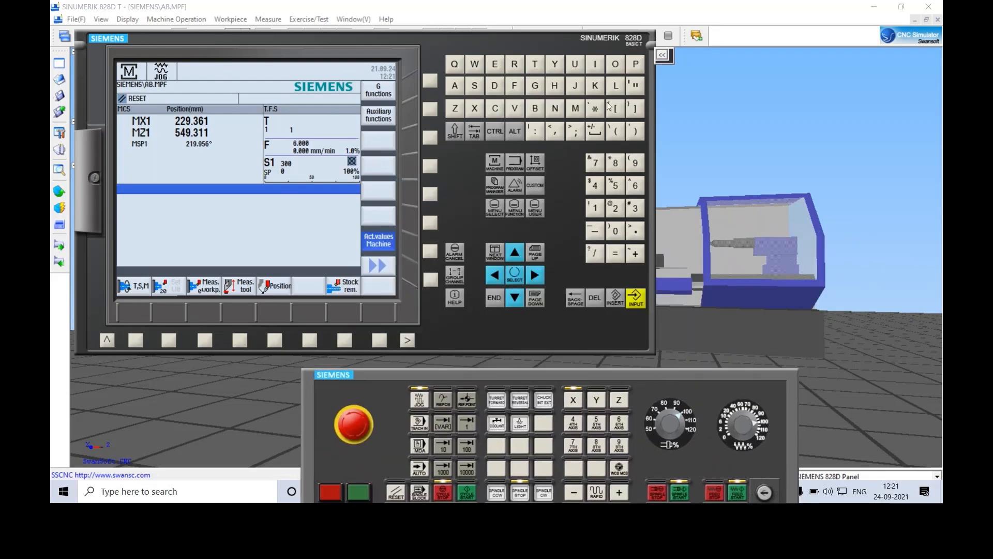
{"action": "left_click_drag", "start_coordinate": [486, 32], "coordinate": [373, 32]}
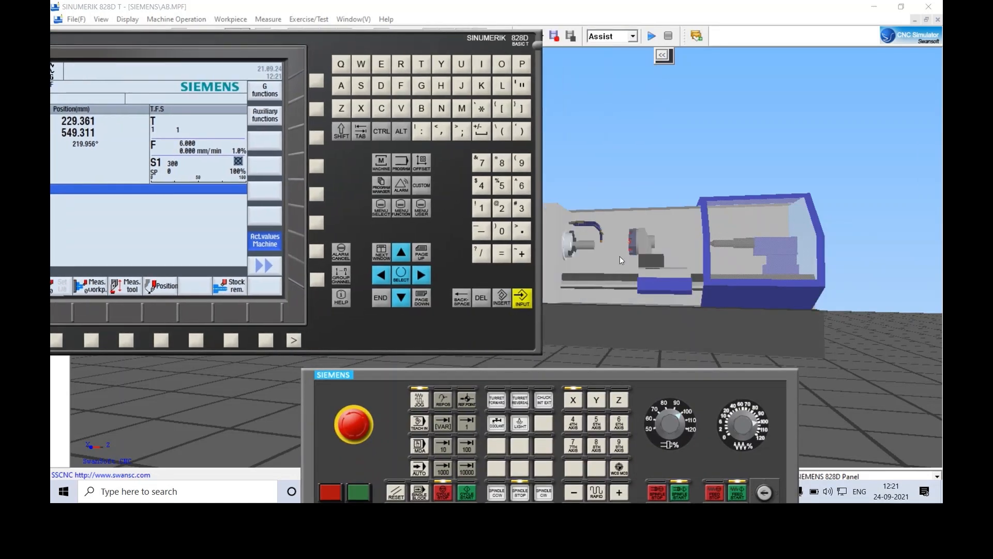
{"action": "scroll", "coordinate": [624, 283], "scroll_direction": "up", "scroll_amount": 5}
{"action": "left_click_drag", "start_coordinate": [600, 245], "coordinate": [621, 244]}
{"action": "left_click_drag", "start_coordinate": [443, 37], "coordinate": [310, 38]}
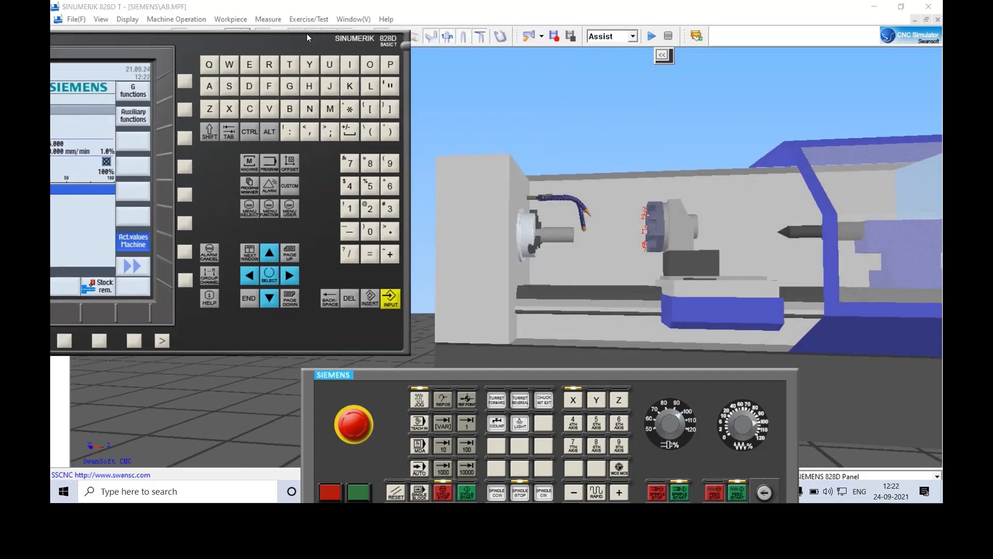
{"action": "scroll", "coordinate": [606, 248], "scroll_direction": "down", "scroll_amount": 1}
{"action": "left_click_drag", "start_coordinate": [606, 246], "coordinate": [627, 257]}
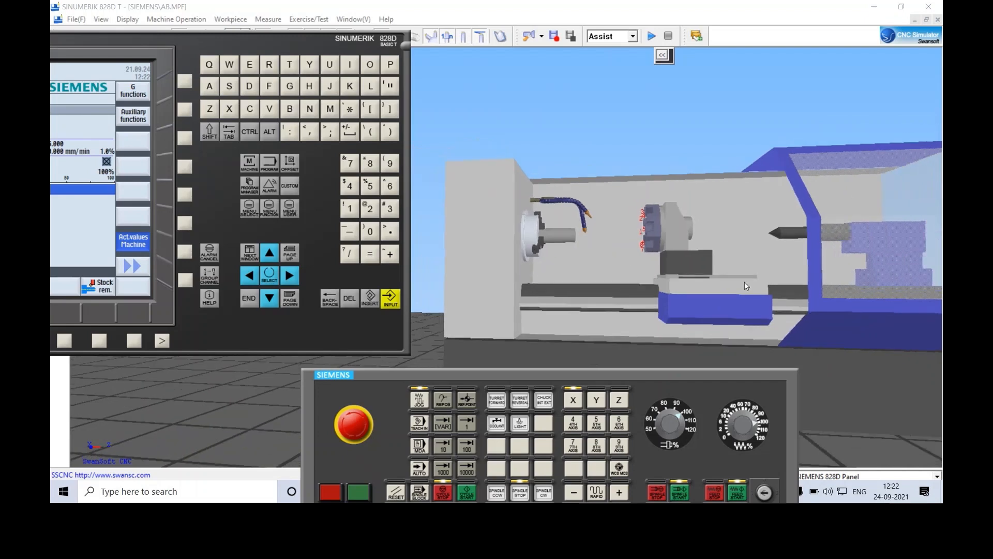
{"action": "scroll", "coordinate": [745, 284], "scroll_direction": "up", "scroll_amount": 2}
{"action": "scroll", "coordinate": [536, 251], "scroll_direction": "down", "scroll_amount": 3}
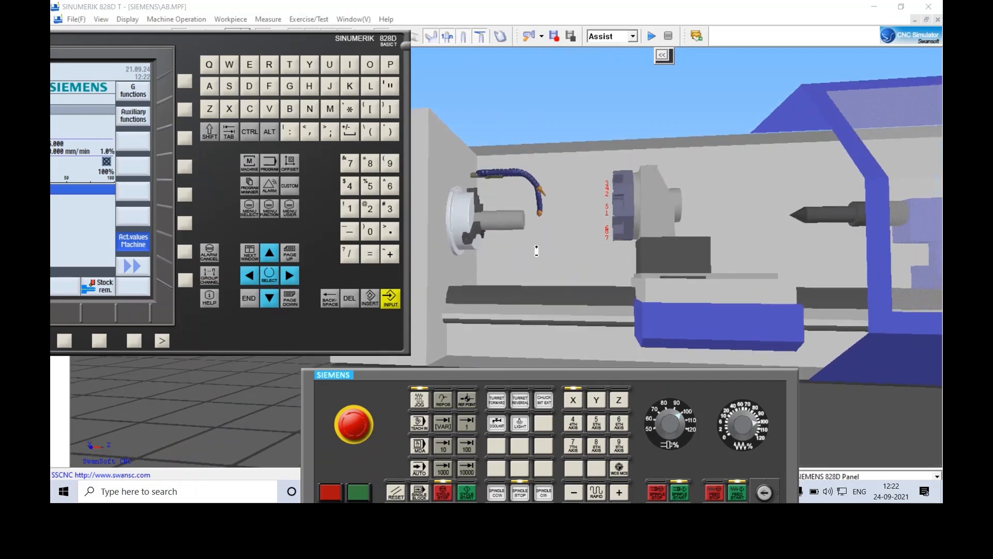
Step: Move the operator panel below the lathe and set the workpiece stock to a length of 150 and a diameter of 30
{"action": "scroll", "coordinate": [537, 251], "scroll_direction": "down", "scroll_amount": 4}
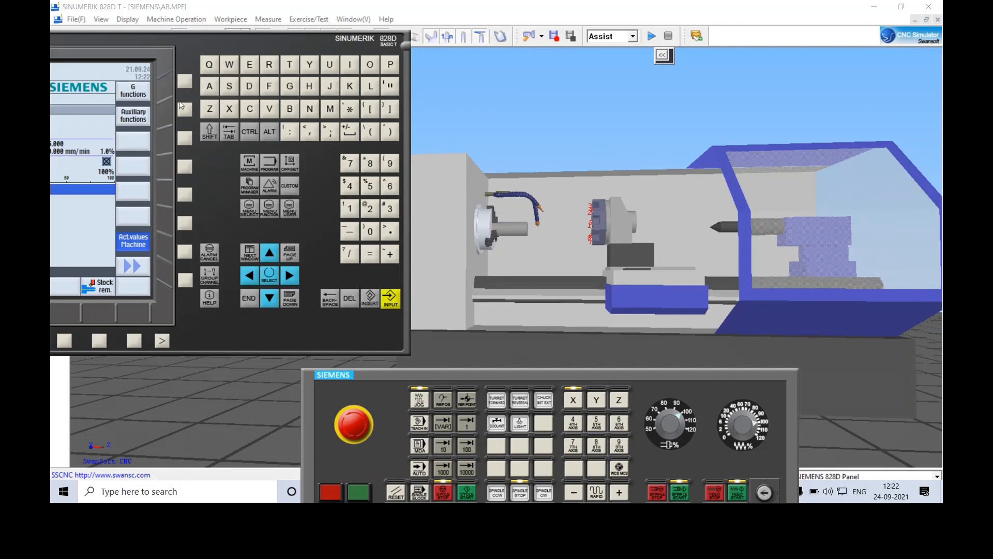
{"action": "left_click_drag", "start_coordinate": [158, 36], "coordinate": [395, 373]}
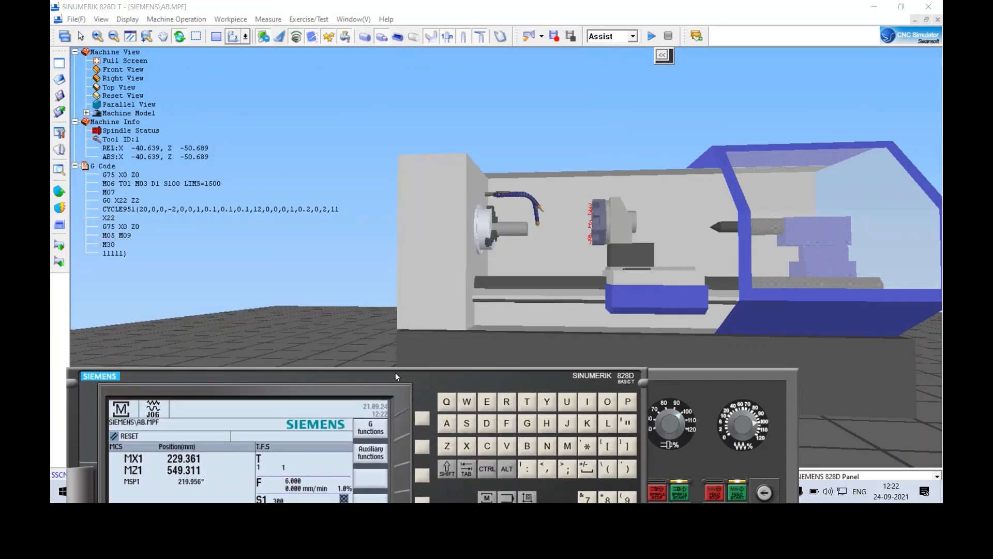
{"action": "left_click", "coordinate": [59, 195]}
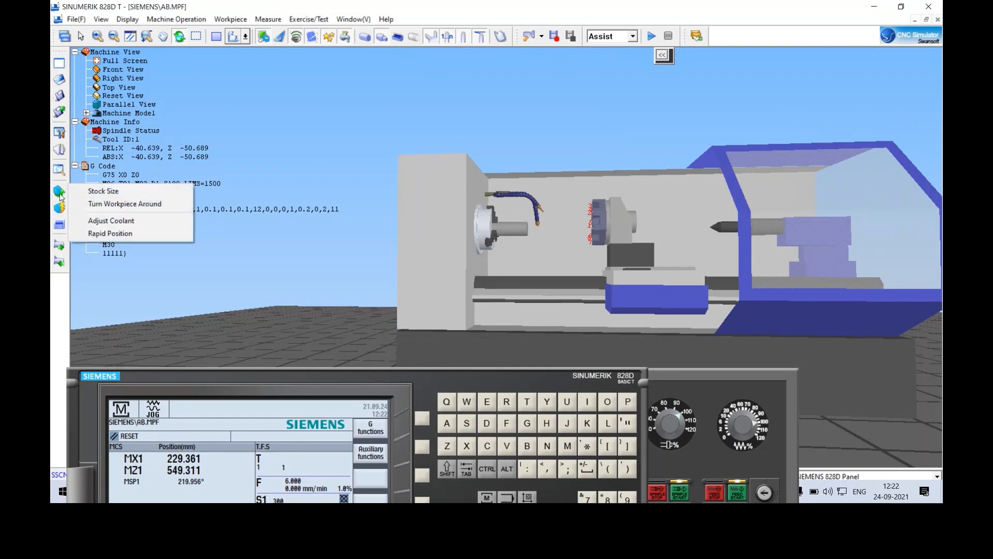
{"action": "left_click", "coordinate": [105, 192]}
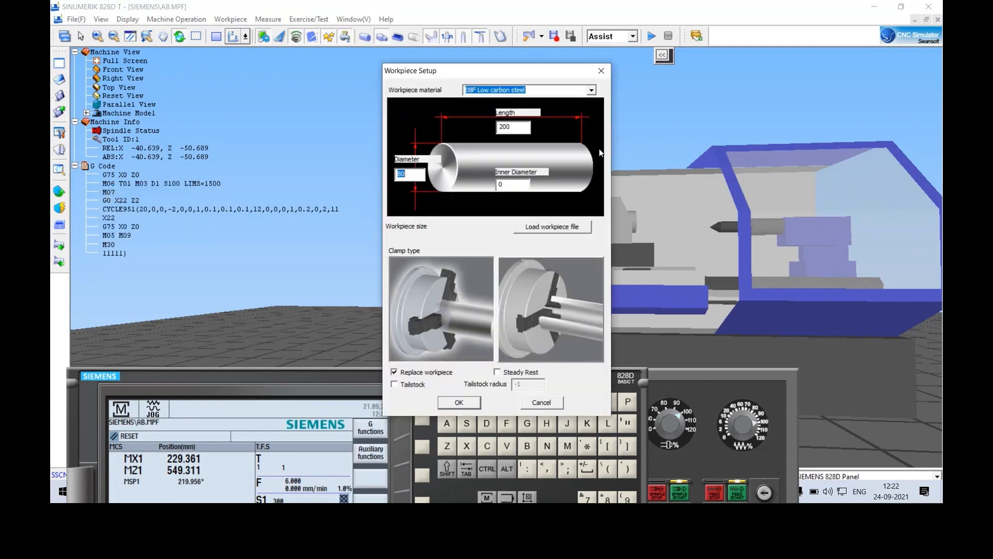
{"action": "left_click_drag", "start_coordinate": [515, 127], "coordinate": [482, 128]}
{"action": "left_click", "coordinate": [521, 129]}
{"action": "type", "text": "150"}
{"action": "left_click_drag", "start_coordinate": [422, 175], "coordinate": [374, 173]}
{"action": "type", "text": "30"}
{"action": "left_click_drag", "start_coordinate": [516, 125], "coordinate": [494, 126]}
{"action": "double_click", "coordinate": [399, 176]}
{"action": "left_click_drag", "start_coordinate": [454, 70], "coordinate": [293, 64]}
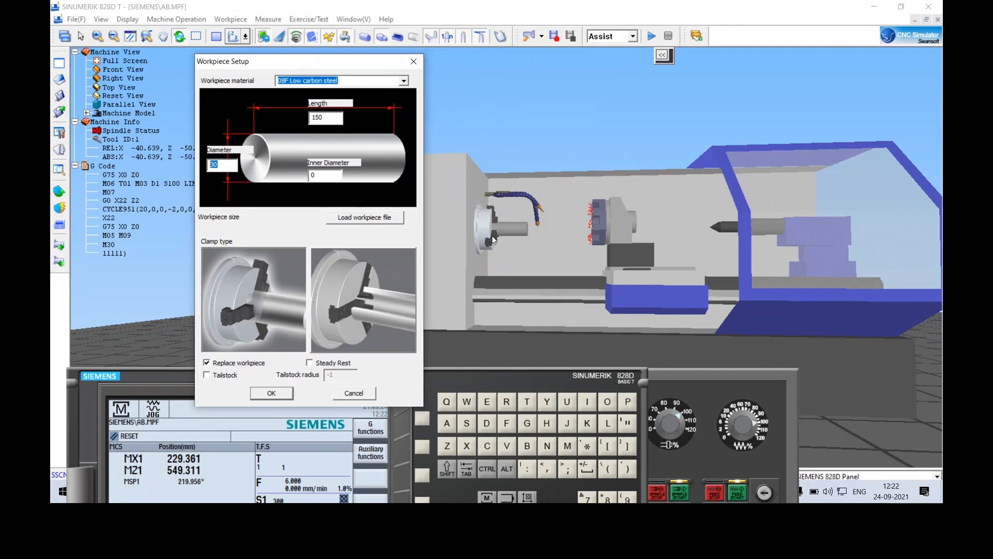
{"action": "left_click", "coordinate": [272, 393]}
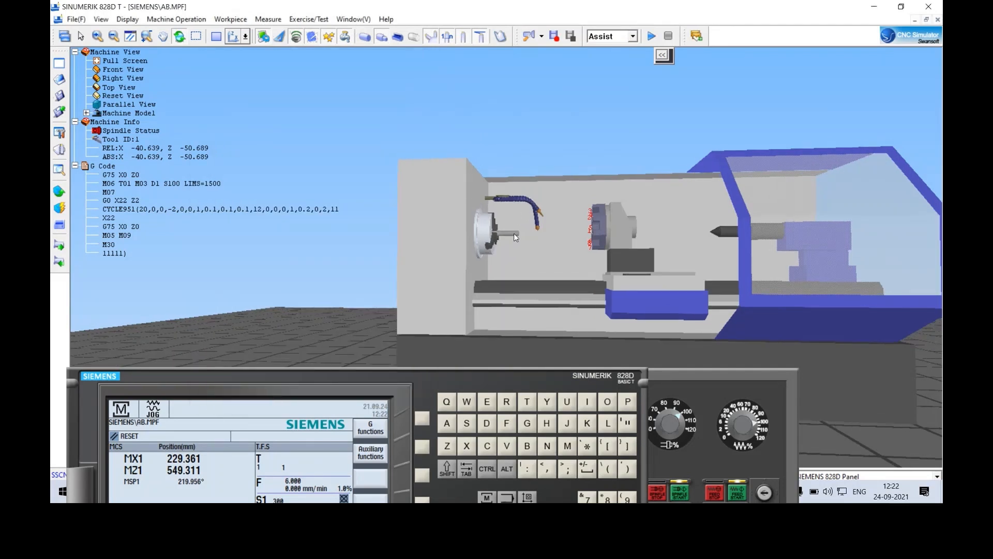
Step: Examine the clamped workpiece and the numbered tool stations on the turret from close range
{"action": "scroll", "coordinate": [511, 241], "scroll_direction": "up", "scroll_amount": 1}
{"action": "scroll", "coordinate": [511, 241], "scroll_direction": "down", "scroll_amount": 2}
{"action": "scroll", "coordinate": [511, 241], "scroll_direction": "up", "scroll_amount": 4}
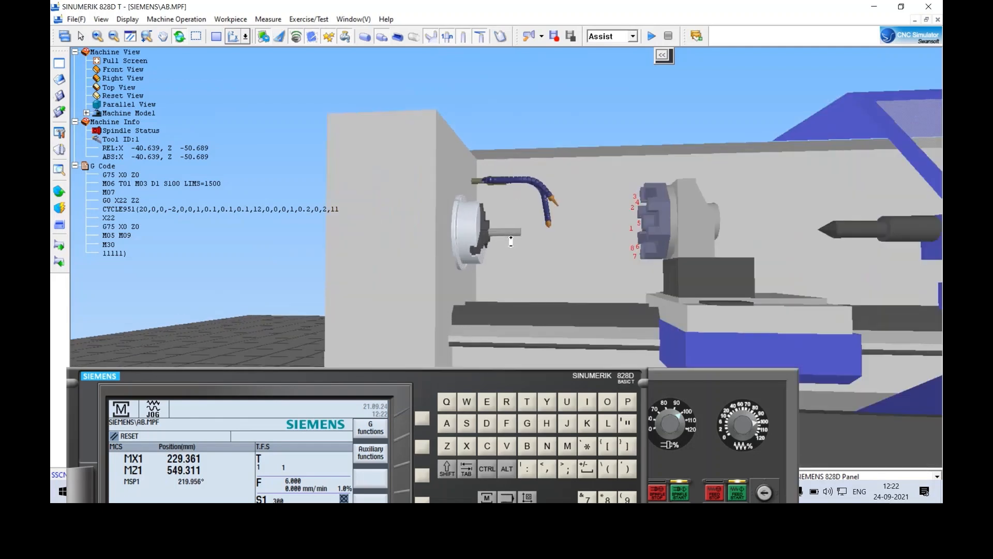
{"action": "scroll", "coordinate": [511, 241], "scroll_direction": "down", "scroll_amount": 2}
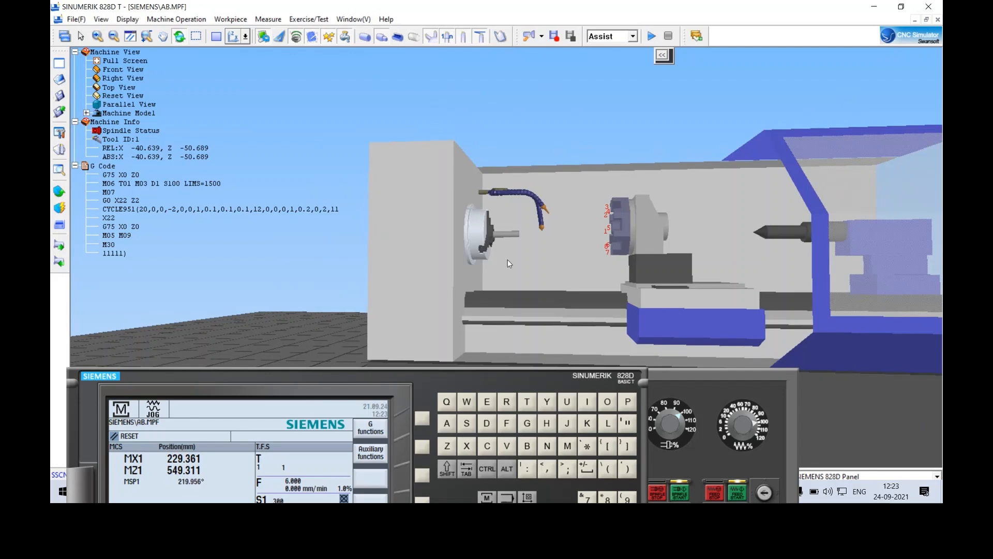
{"action": "left_click_drag", "start_coordinate": [417, 369], "coordinate": [435, 331]}
{"action": "left_click_drag", "start_coordinate": [573, 243], "coordinate": [655, 263]}
{"action": "scroll", "coordinate": [655, 264], "scroll_direction": "up", "scroll_amount": 2}
{"action": "scroll", "coordinate": [655, 264], "scroll_direction": "up", "scroll_amount": 3}
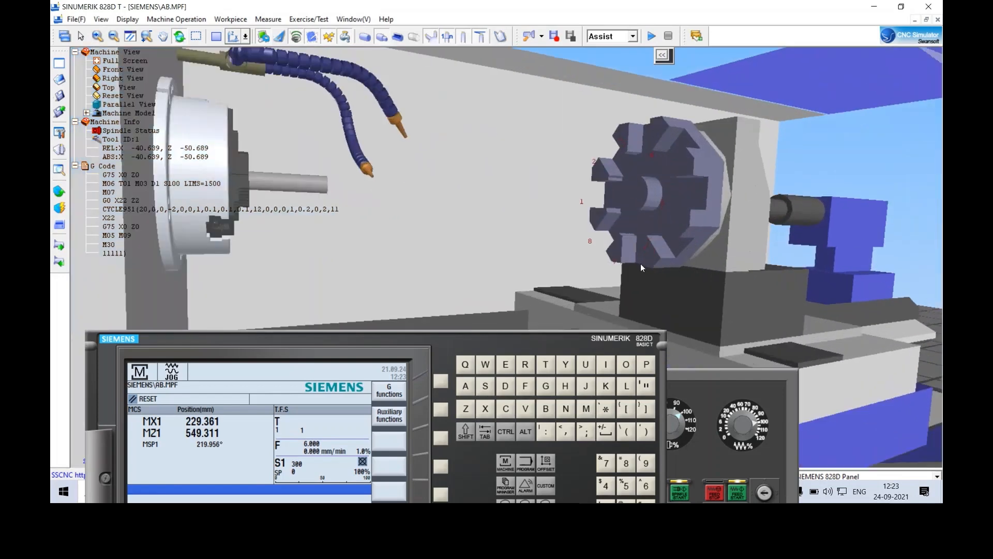
{"action": "left_click_drag", "start_coordinate": [638, 263], "coordinate": [679, 275]}
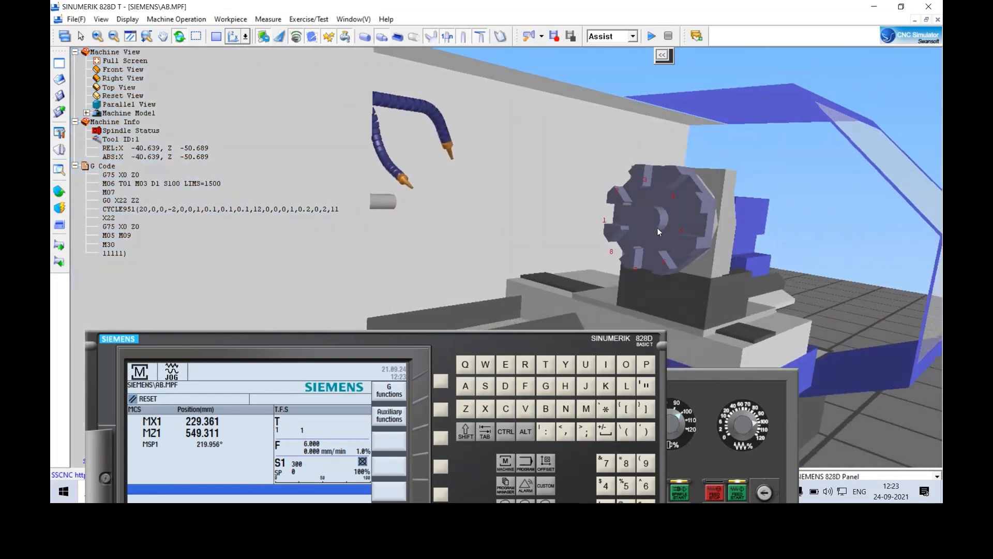
{"action": "scroll", "coordinate": [658, 233], "scroll_direction": "up", "scroll_amount": 1}
{"action": "scroll", "coordinate": [659, 236], "scroll_direction": "down", "scroll_amount": 3}
{"action": "scroll", "coordinate": [660, 236], "scroll_direction": "up", "scroll_amount": 3}
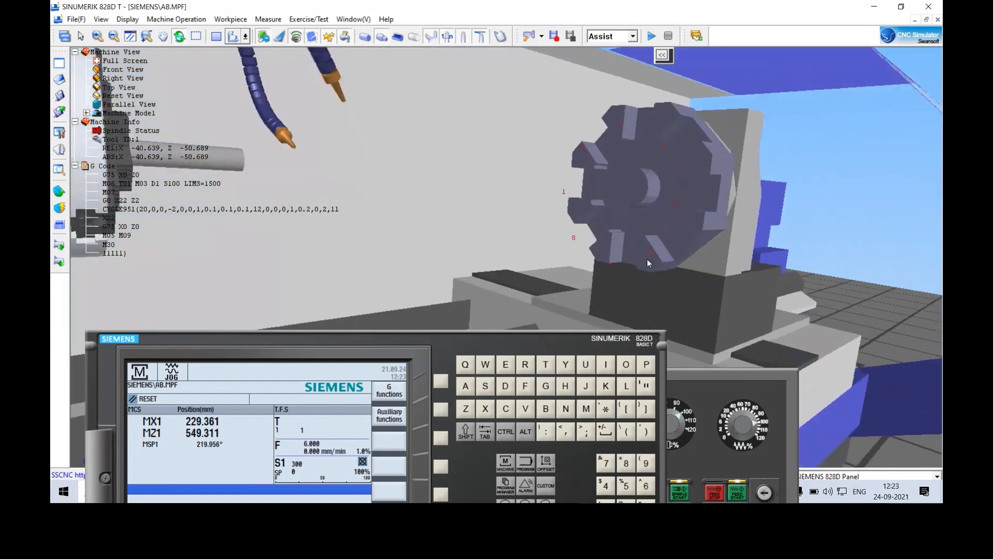
{"action": "scroll", "coordinate": [644, 219], "scroll_direction": "down", "scroll_amount": 4}
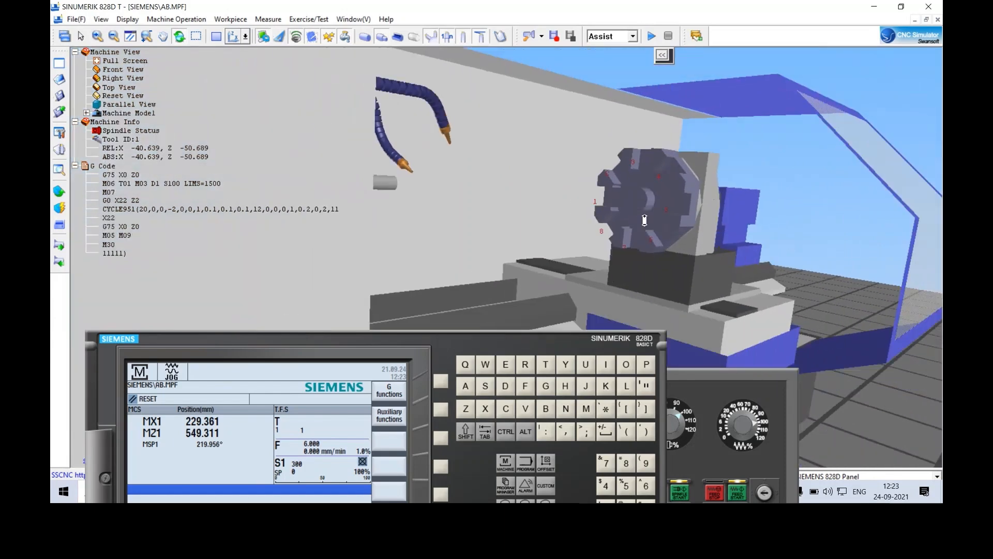
{"action": "left_click_drag", "start_coordinate": [634, 257], "coordinate": [580, 228]}
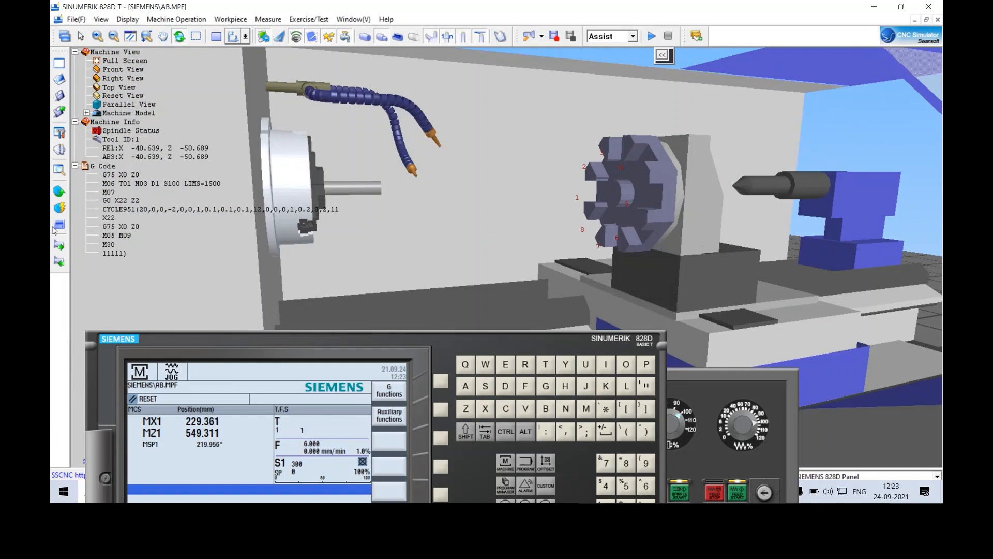
Step: Edit tool 001 in the tool magazine as a right-hand external turning tool with a WNMG insert in high-speed steel
{"action": "left_click", "coordinate": [61, 151]}
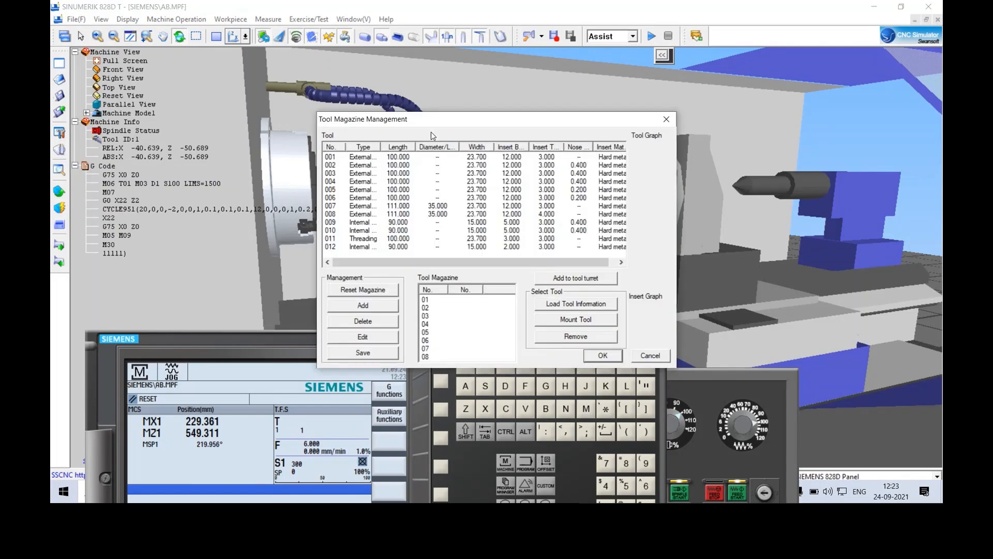
{"action": "left_click_drag", "start_coordinate": [429, 125], "coordinate": [223, 73]}
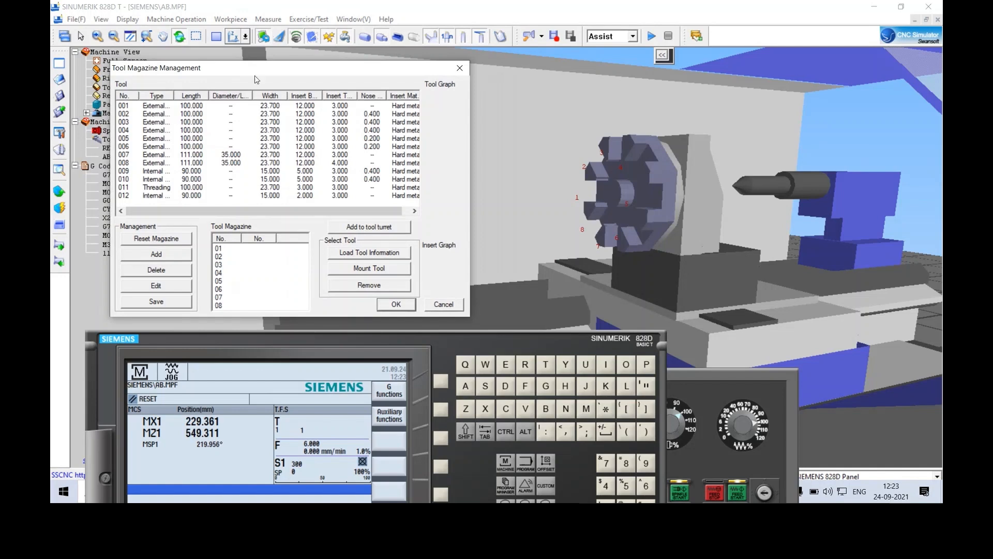
{"action": "left_click_drag", "start_coordinate": [184, 212], "coordinate": [151, 205]}
{"action": "left_click_drag", "start_coordinate": [254, 211], "coordinate": [203, 187]}
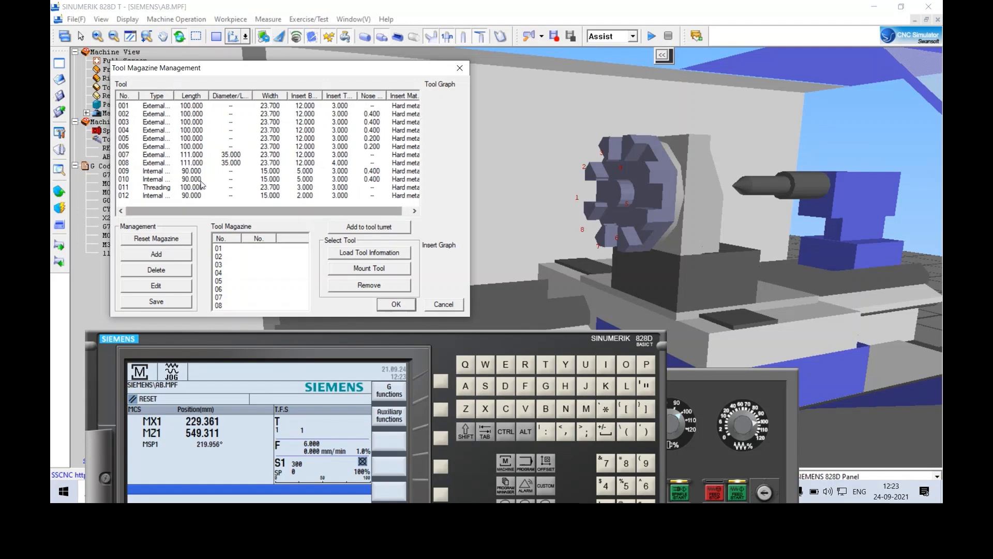
{"action": "left_click", "coordinate": [159, 107]}
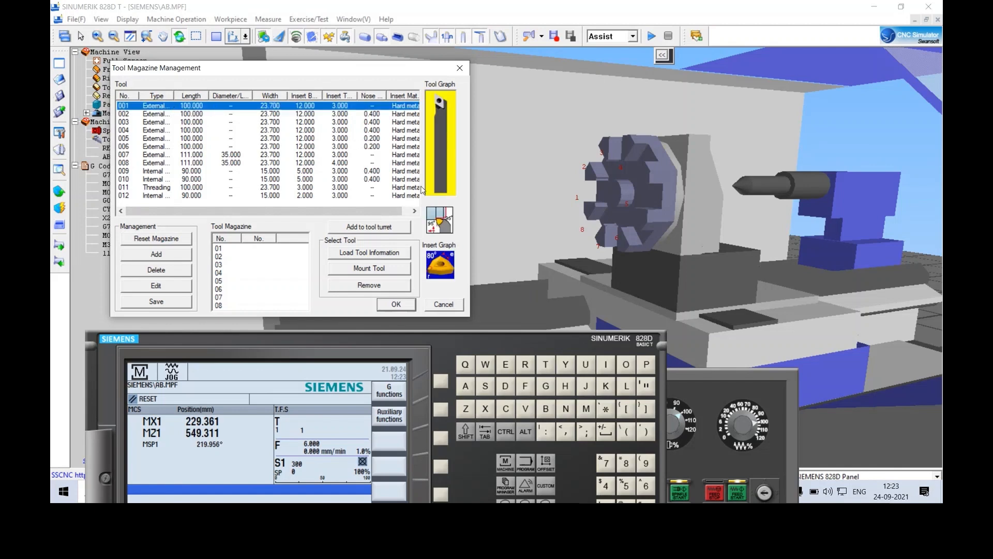
{"action": "double_click", "coordinate": [243, 106]}
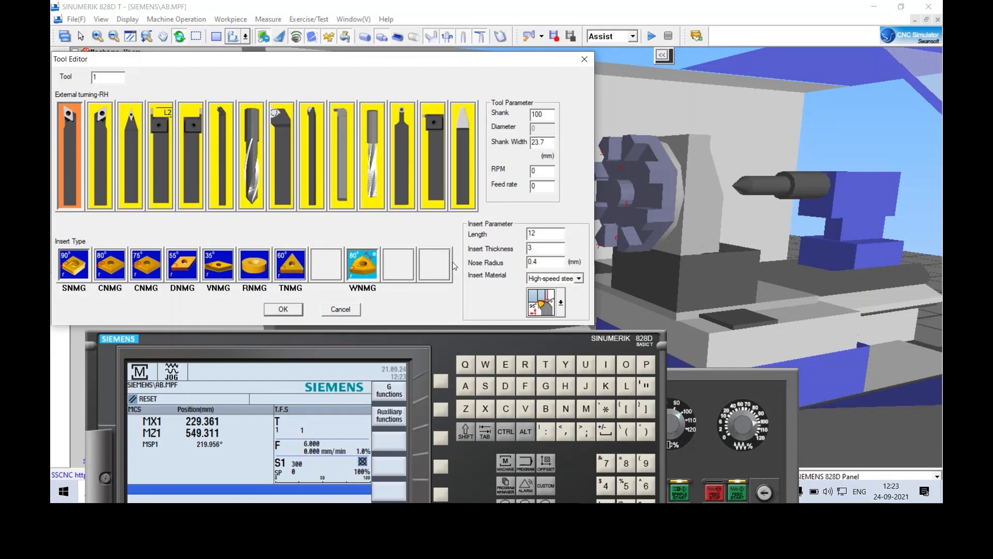
{"action": "left_click", "coordinate": [299, 309]}
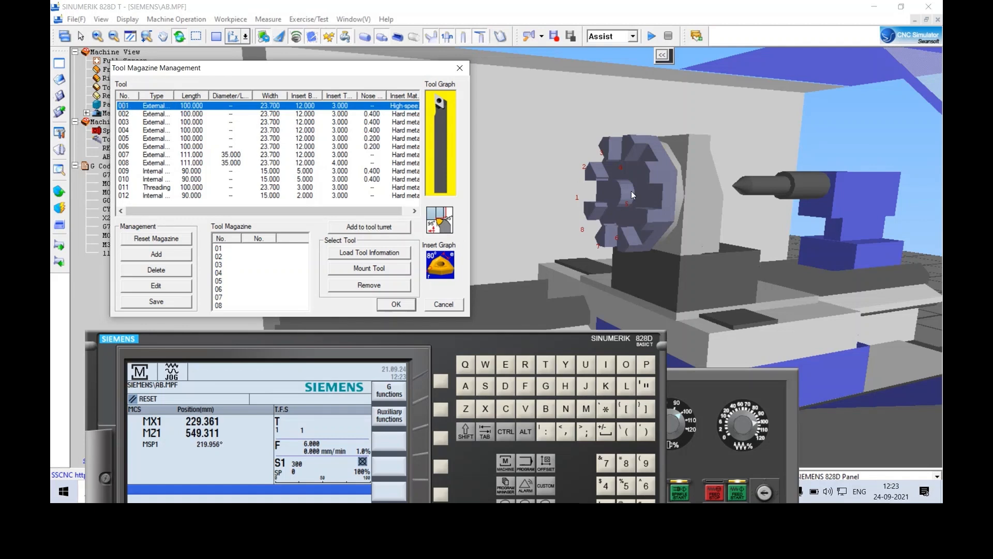
Step: Load external tools 001 and 002 and threading tool 011 into turret stations 1, 2 and 3, and dismiss the CYCLE951 error
{"action": "left_click", "coordinate": [366, 229]}
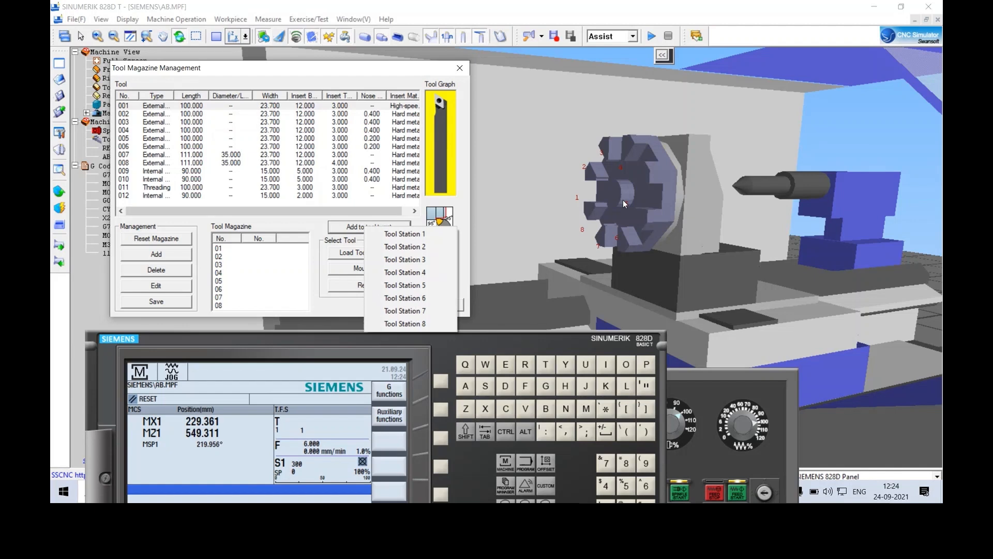
{"action": "left_click", "coordinate": [417, 235]}
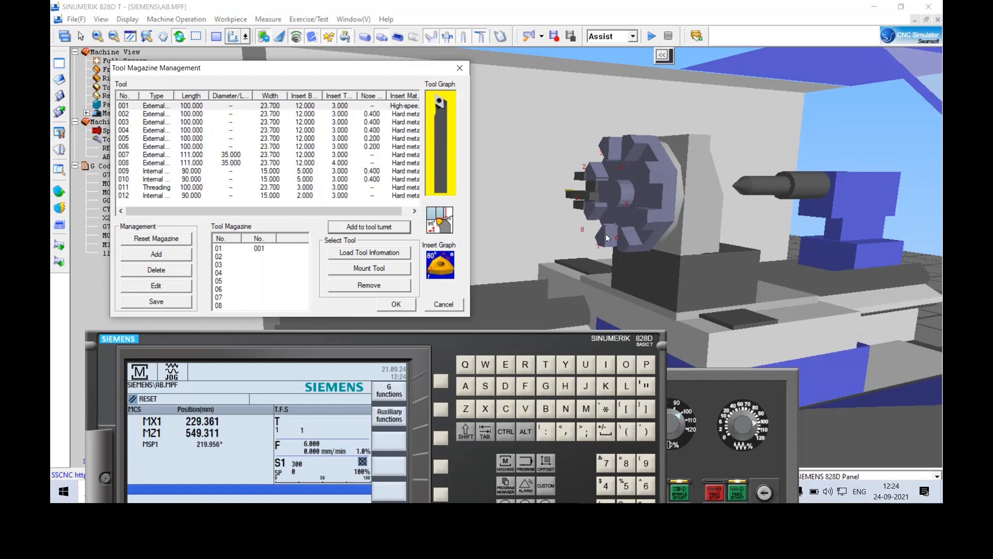
{"action": "left_click", "coordinate": [188, 114]}
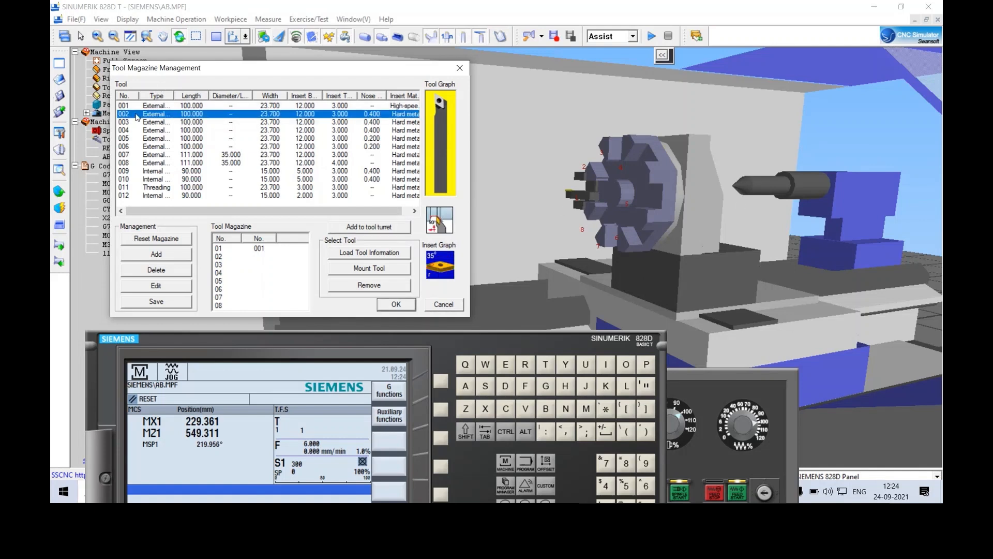
{"action": "left_click", "coordinate": [376, 231]}
{"action": "left_click", "coordinate": [406, 249]}
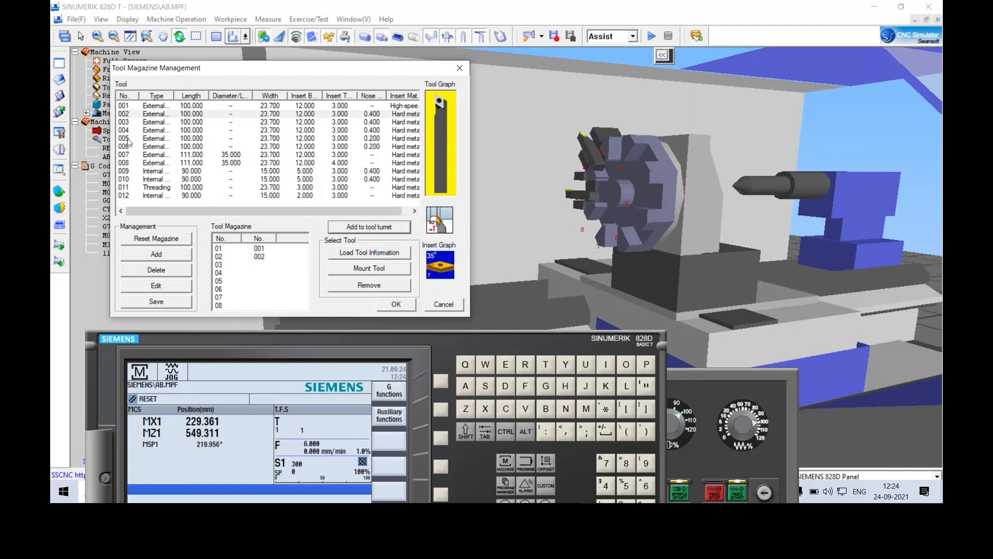
{"action": "left_click", "coordinate": [163, 190]}
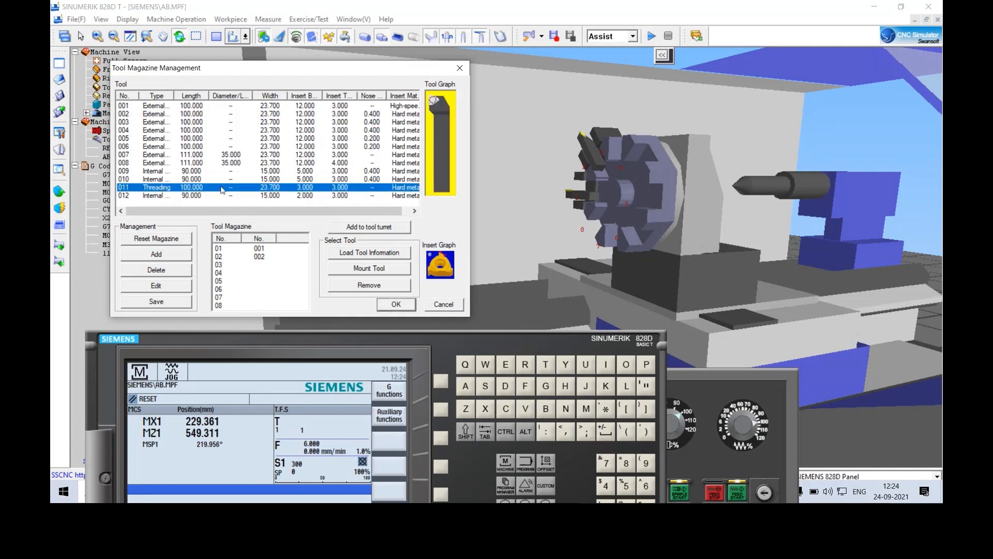
{"action": "left_click", "coordinate": [369, 228]}
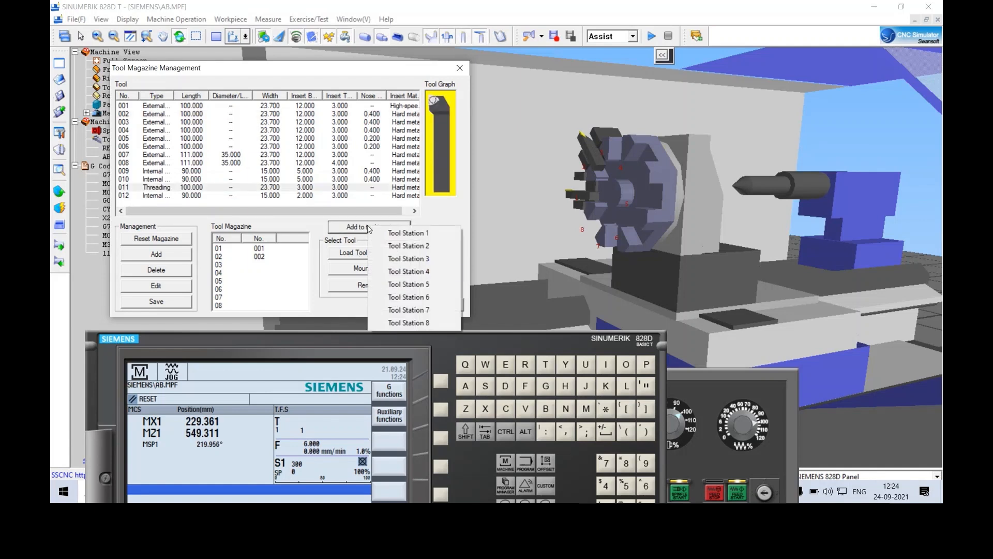
{"action": "left_click", "coordinate": [414, 260]}
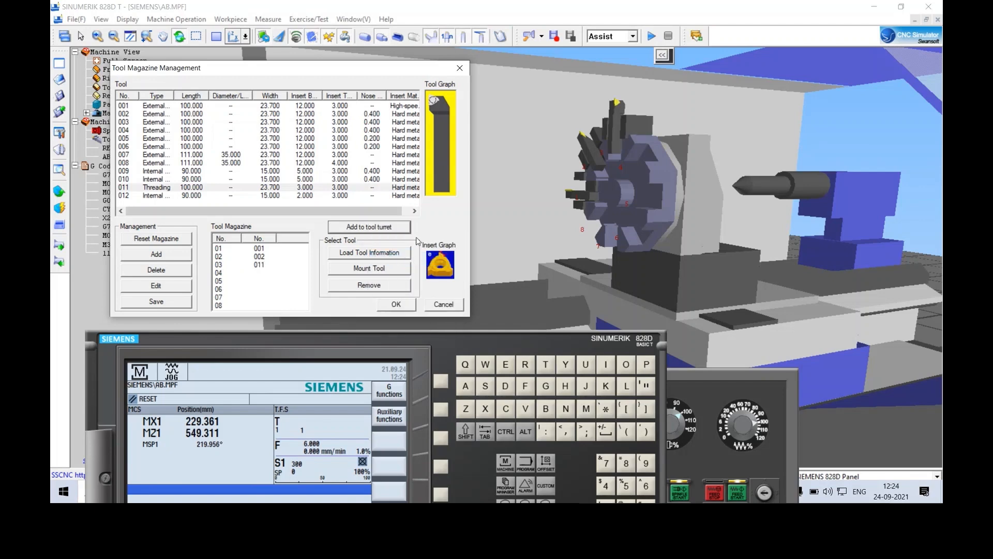
{"action": "left_click", "coordinate": [402, 304]}
{"action": "left_click", "coordinate": [536, 285]}
Step: Mount tool 001 from magazine position 01, dismiss the CYCLE951 error, and inspect the tool on the turret
{"action": "left_click_drag", "start_coordinate": [538, 287], "coordinate": [498, 244]}
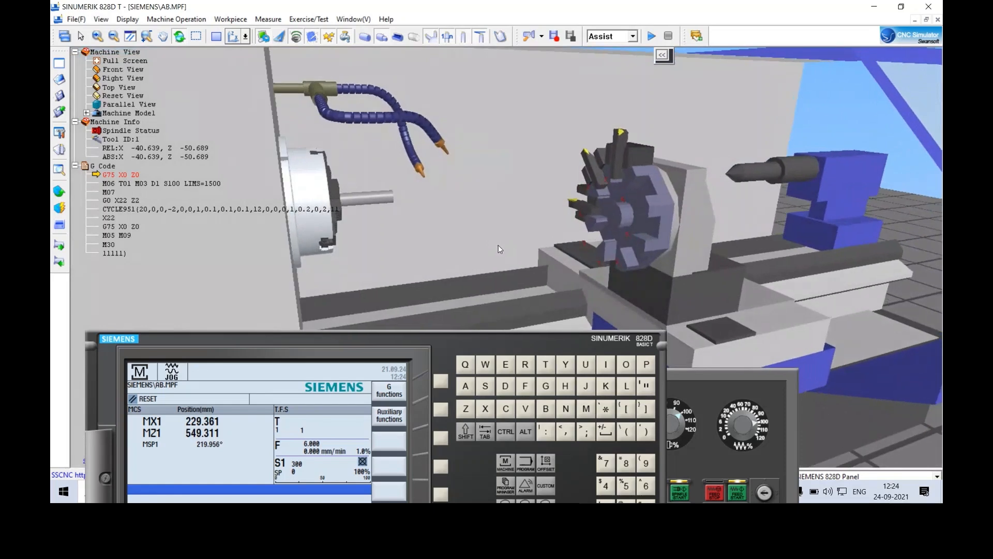
{"action": "scroll", "coordinate": [478, 226], "scroll_direction": "down", "scroll_amount": 1}
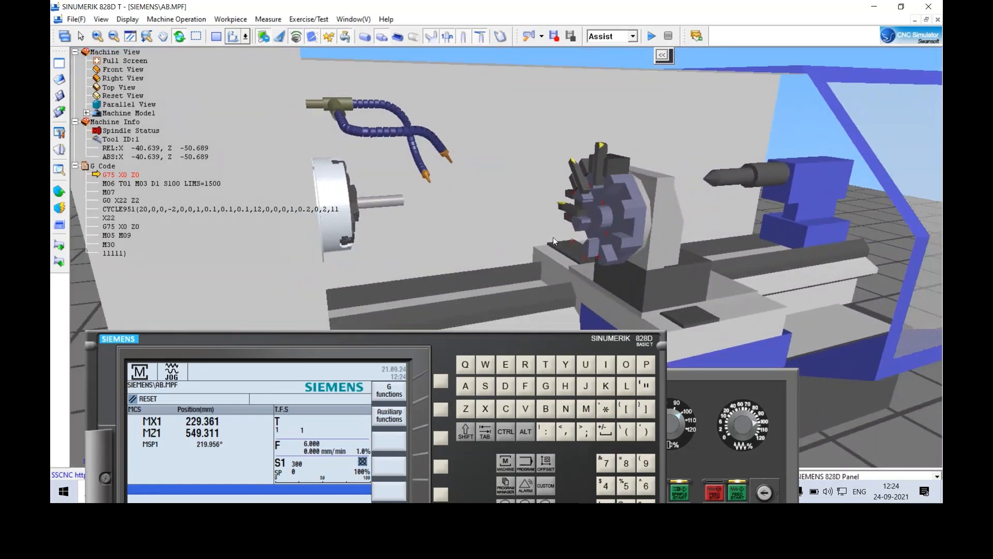
{"action": "scroll", "coordinate": [557, 238], "scroll_direction": "down", "scroll_amount": 1}
{"action": "scroll", "coordinate": [558, 238], "scroll_direction": "up", "scroll_amount": 2}
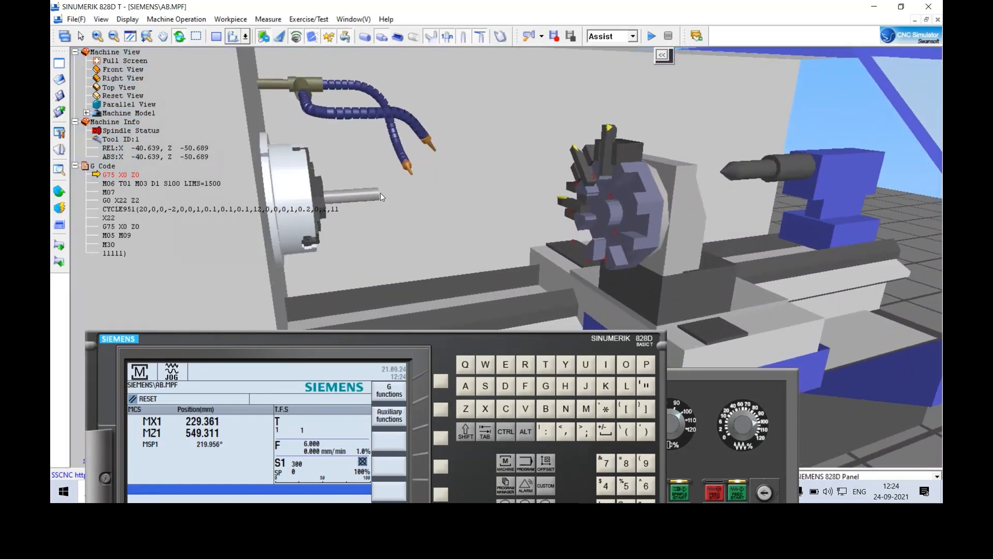
{"action": "left_click", "coordinate": [60, 150]}
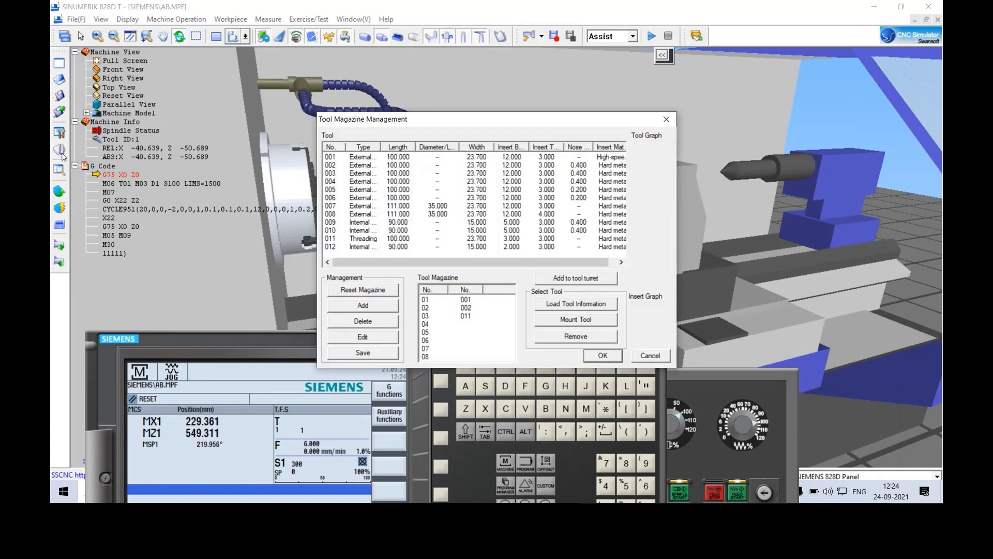
{"action": "left_click_drag", "start_coordinate": [488, 122], "coordinate": [267, 75]}
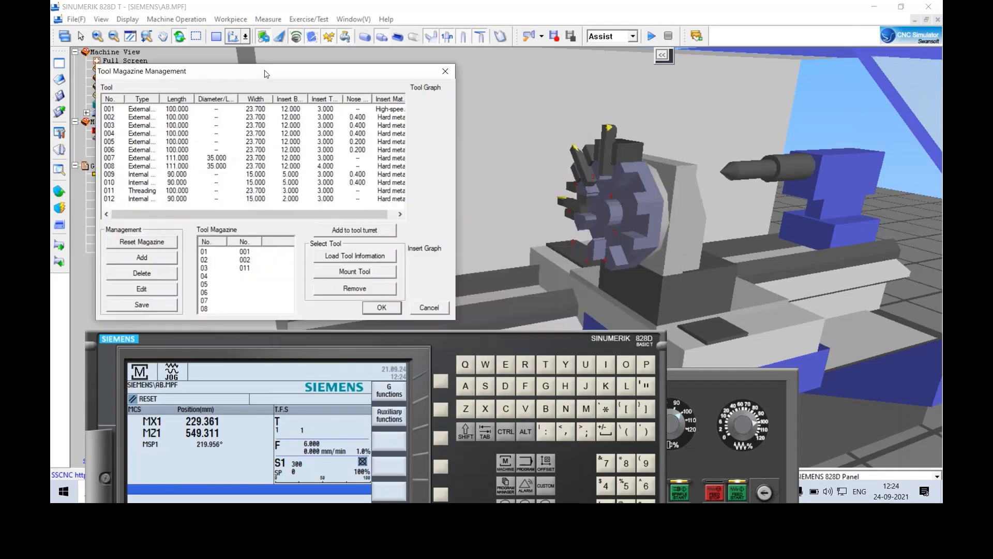
{"action": "left_click", "coordinate": [246, 253]}
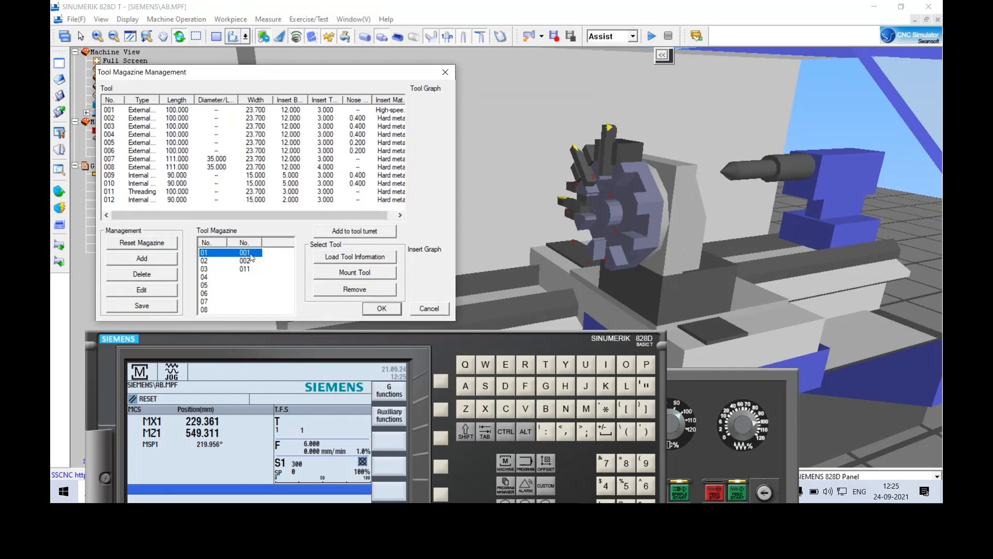
{"action": "left_click", "coordinate": [360, 273]}
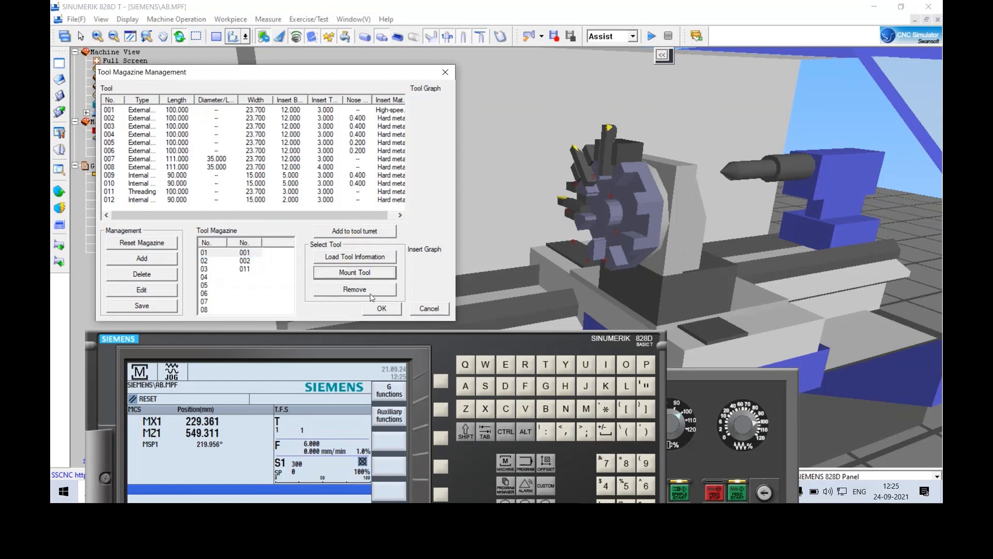
{"action": "left_click", "coordinate": [382, 309]}
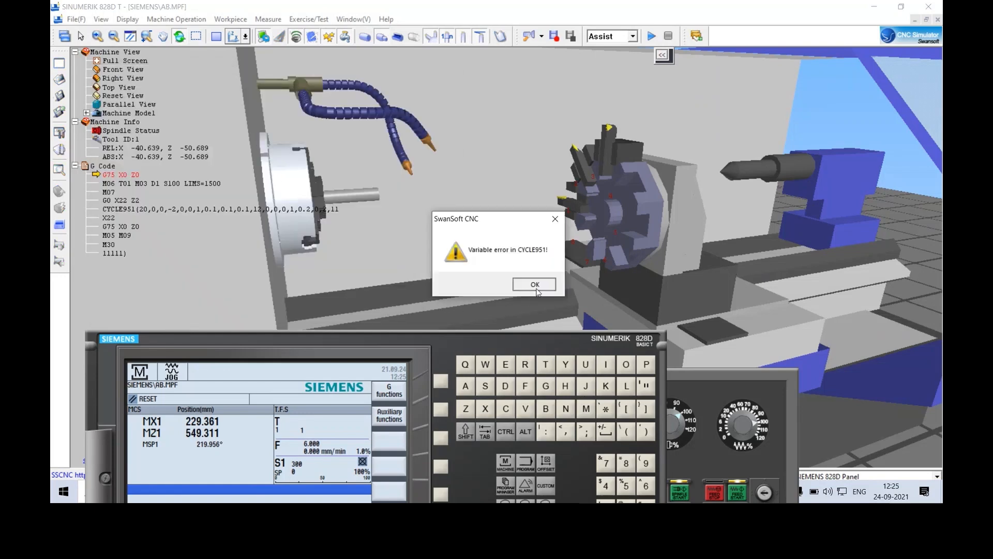
{"action": "key", "text": "Return"}
{"action": "left_click_drag", "start_coordinate": [503, 218], "coordinate": [608, 220]}
{"action": "scroll", "coordinate": [577, 245], "scroll_direction": "up", "scroll_amount": 3}
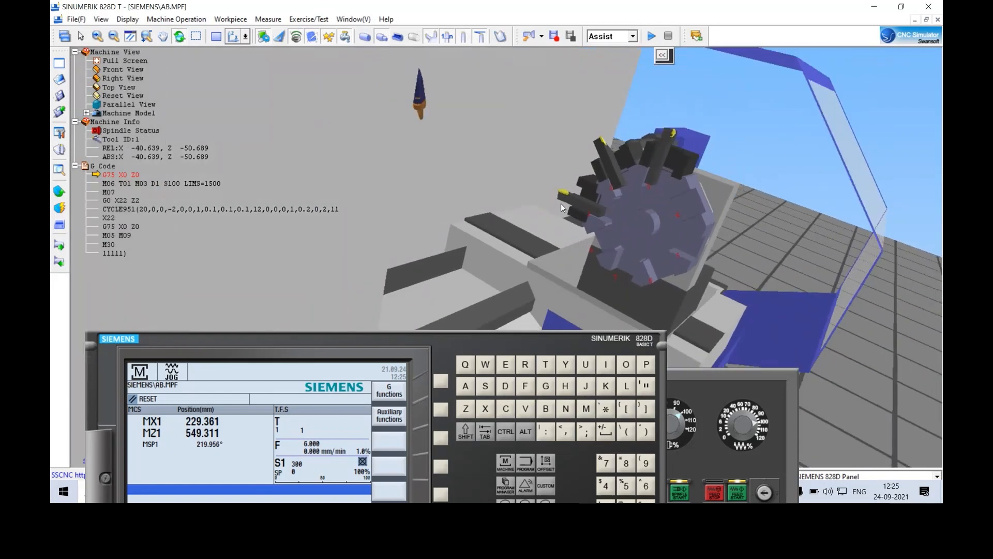
Step: Remount tool 001 from magazine position 01 and accept the tool magazine settings
{"action": "scroll", "coordinate": [561, 203], "scroll_direction": "up", "scroll_amount": 4}
{"action": "scroll", "coordinate": [559, 208], "scroll_direction": "down", "scroll_amount": 2}
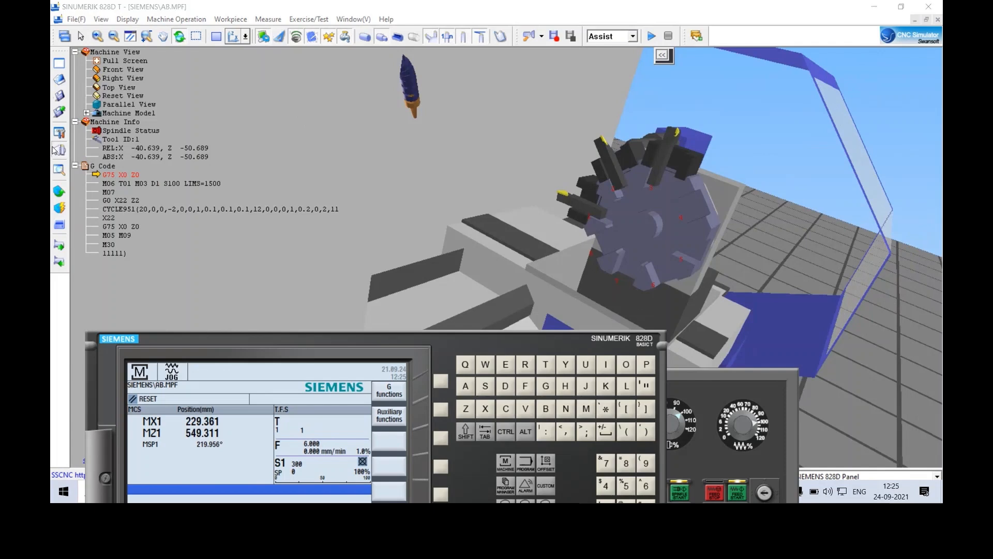
{"action": "left_click", "coordinate": [56, 150]}
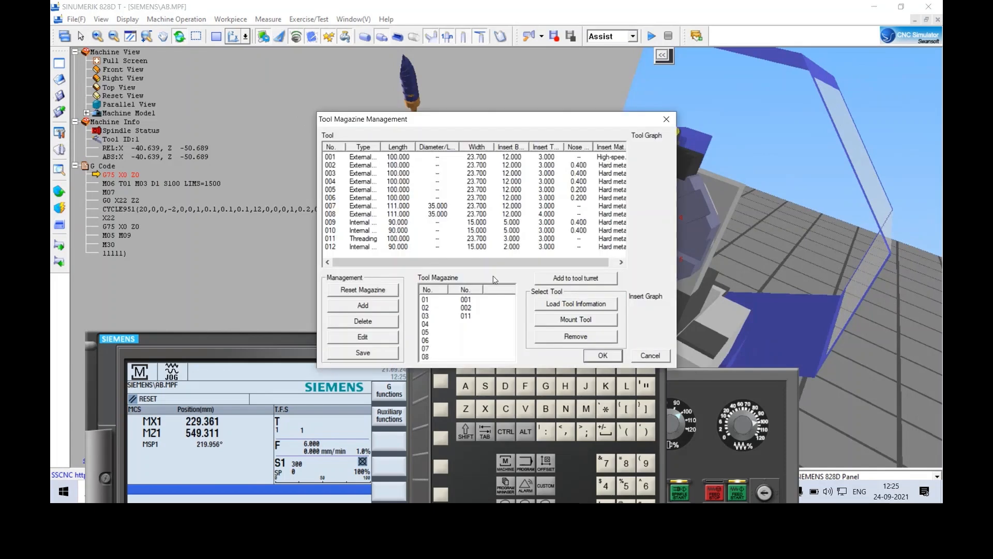
{"action": "left_click", "coordinate": [466, 301]}
{"action": "left_click_drag", "start_coordinate": [517, 123], "coordinate": [305, 69]}
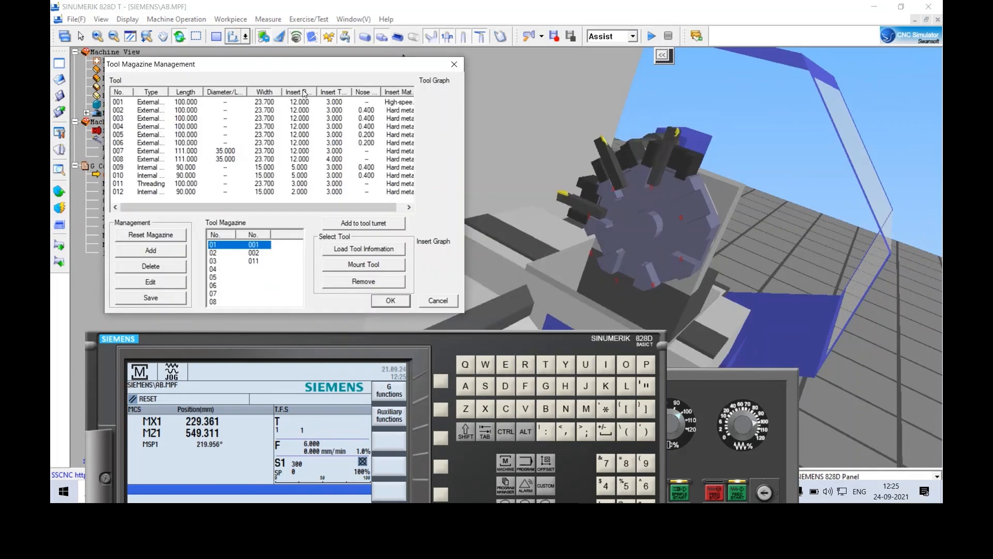
{"action": "left_click", "coordinate": [367, 266]}
{"action": "left_click", "coordinate": [385, 301]}
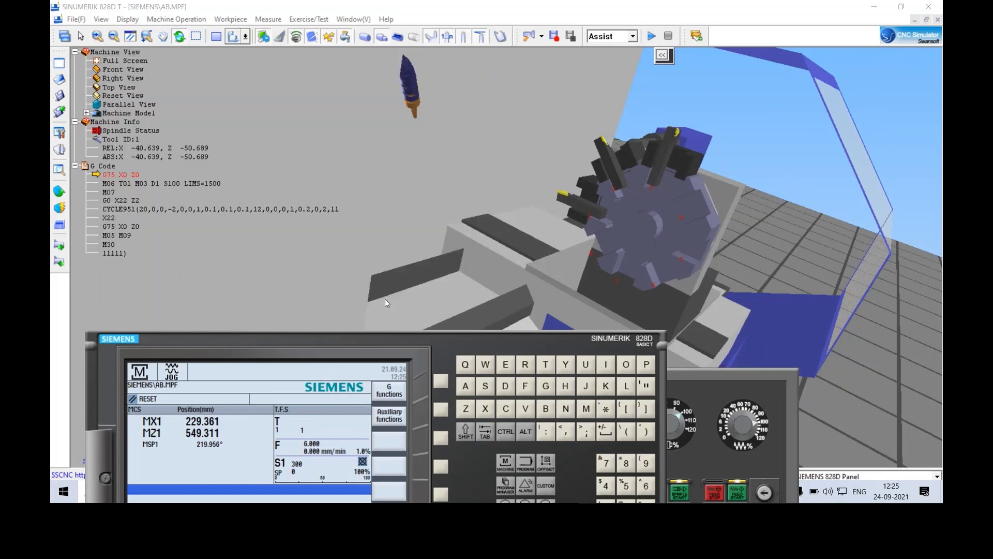
{"action": "left_click", "coordinate": [538, 281]}
{"action": "scroll", "coordinate": [526, 275], "scroll_direction": "up", "scroll_amount": 1}
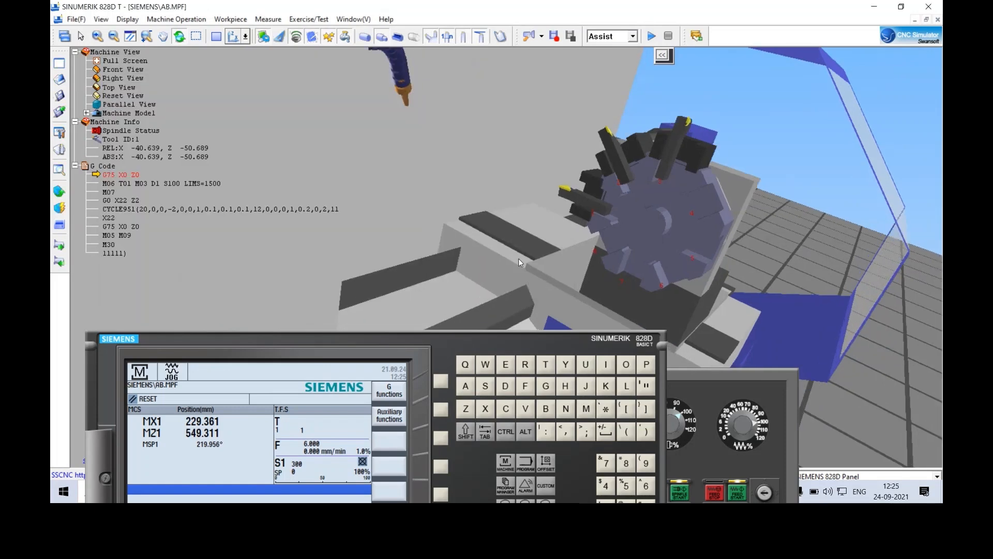
Step: Rearrange the CNC operator panel and the machine control panel to uncover the machine's chuck area
{"action": "scroll", "coordinate": [523, 258], "scroll_direction": "down", "scroll_amount": 3}
{"action": "scroll", "coordinate": [523, 257], "scroll_direction": "down", "scroll_amount": 2}
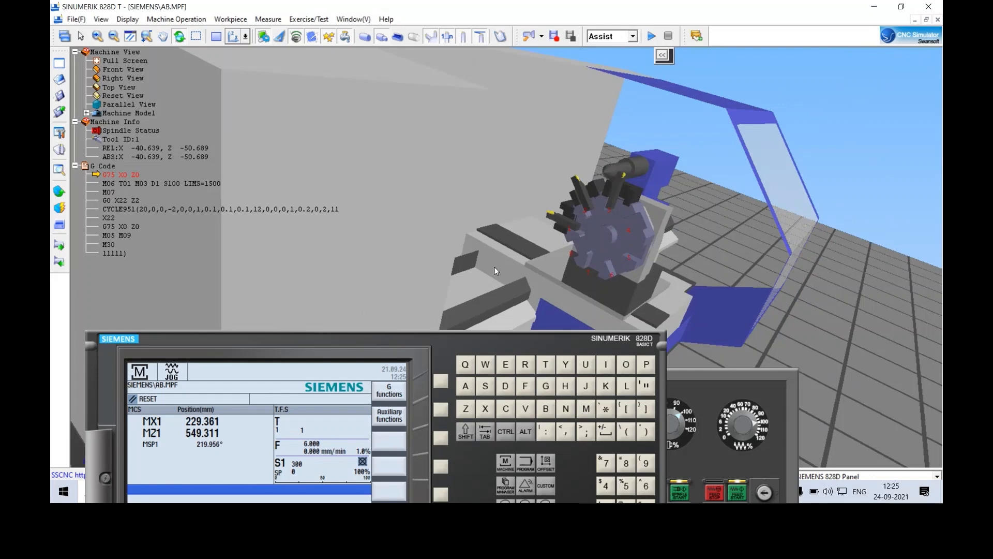
{"action": "left_click_drag", "start_coordinate": [502, 340], "coordinate": [506, 367]}
{"action": "scroll", "coordinate": [538, 243], "scroll_direction": "up", "scroll_amount": 3}
{"action": "scroll", "coordinate": [538, 243], "scroll_direction": "down", "scroll_amount": 3}
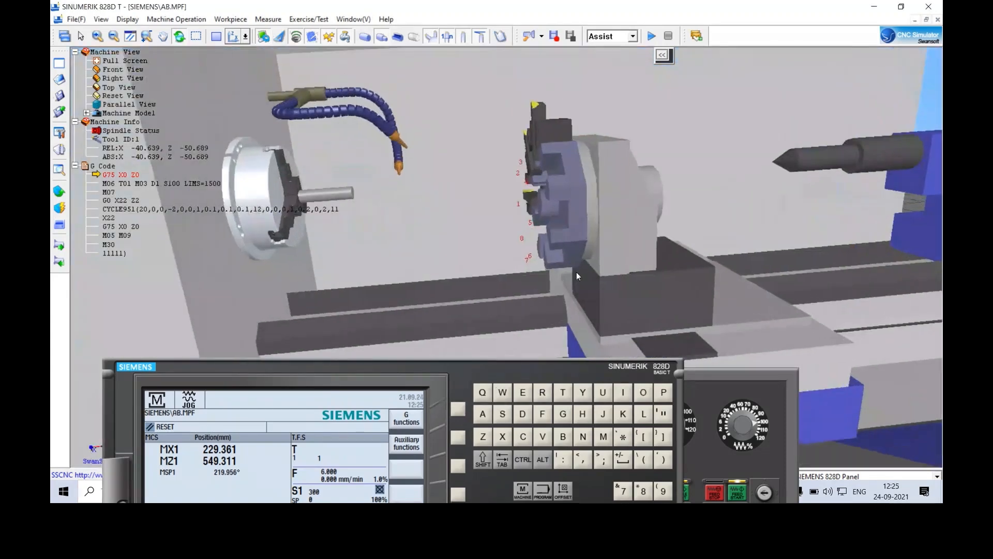
{"action": "left_click_drag", "start_coordinate": [492, 363], "coordinate": [596, 45]}
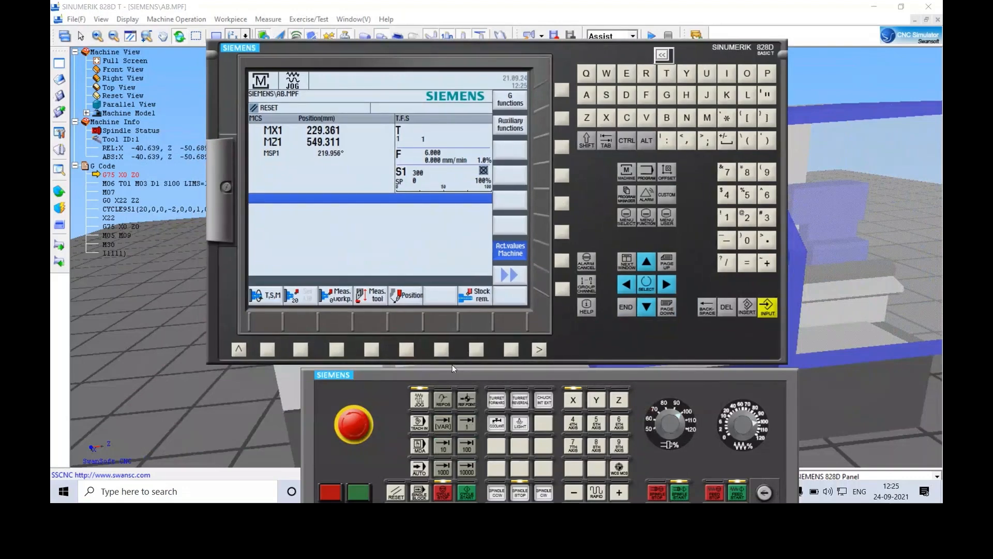
{"action": "left_click_drag", "start_coordinate": [439, 371], "coordinate": [206, 325]}
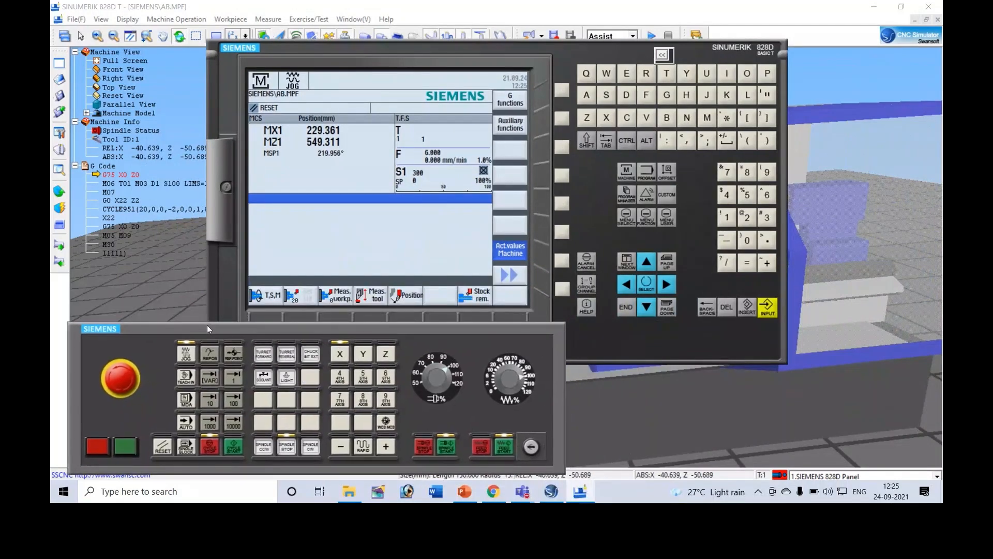
{"action": "left_click_drag", "start_coordinate": [470, 50], "coordinate": [685, 130]}
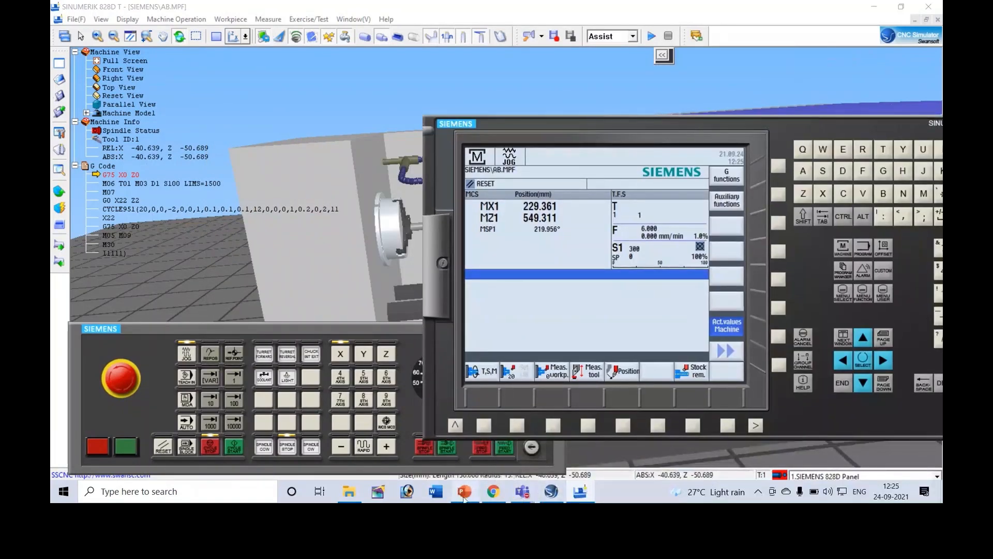
Step: Switch to PowerPoint and read the slide on the work offset simulation steps as a full-screen slide show
{"action": "left_click", "coordinate": [464, 492]}
{"action": "left_click", "coordinate": [605, 290]}
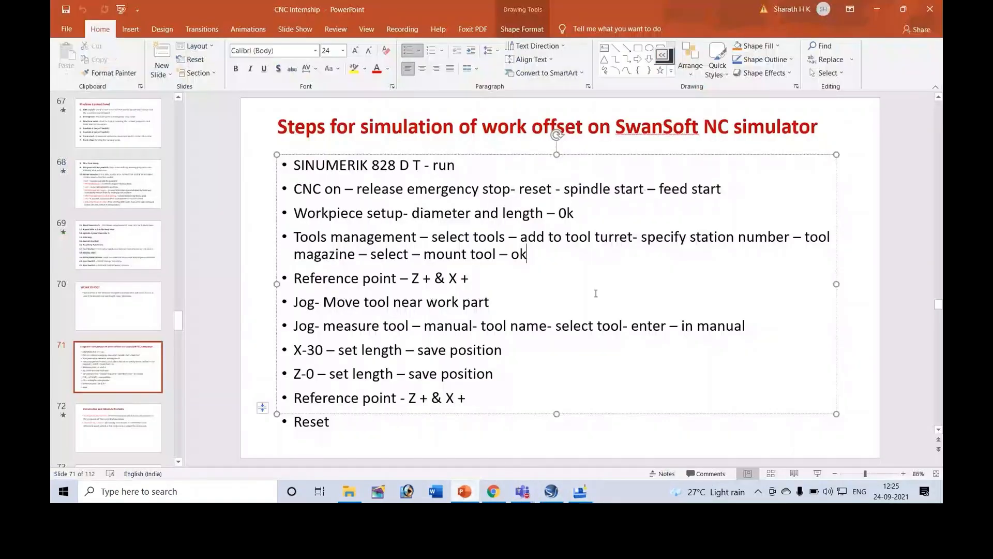
{"action": "left_click", "coordinate": [819, 473]}
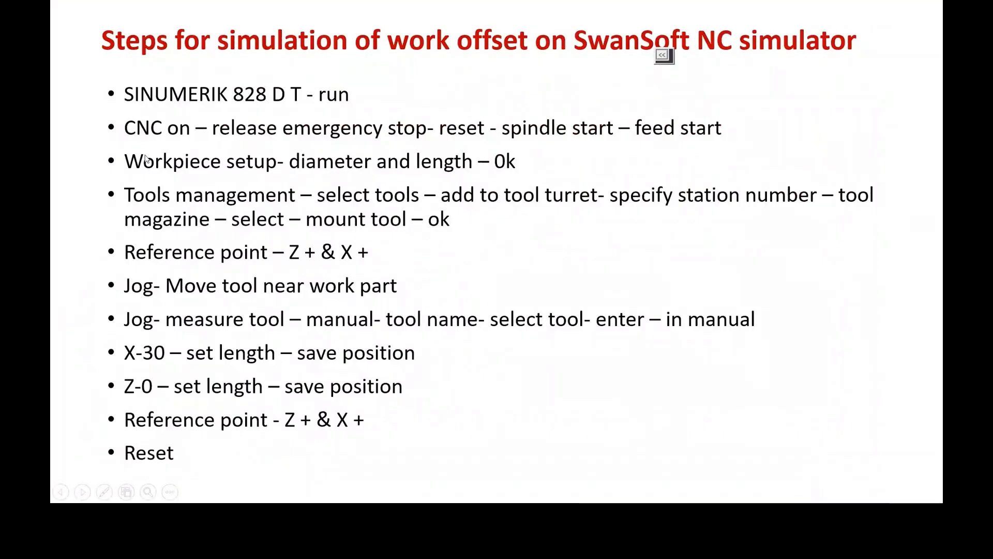
{"action": "left_click", "coordinate": [139, 139]}
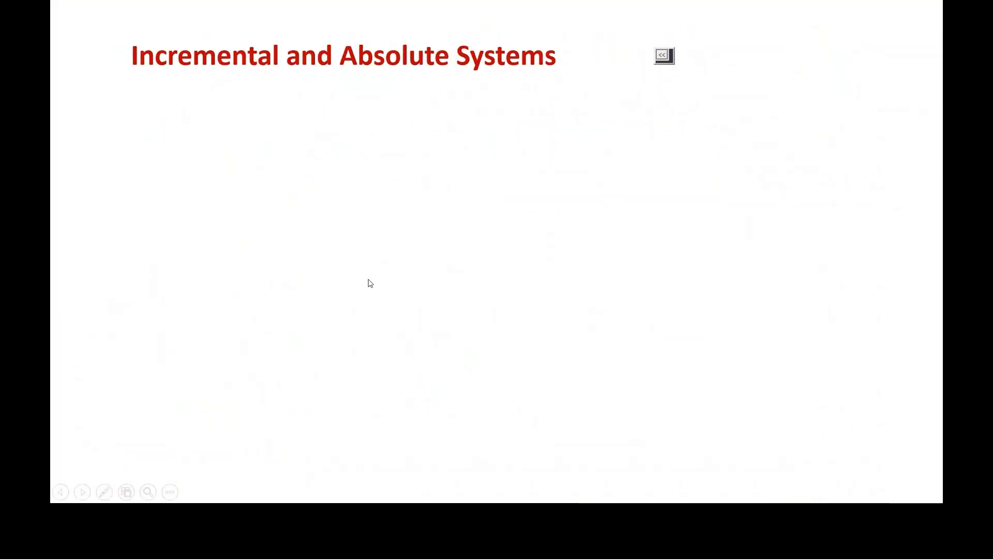
{"action": "key", "text": "Left"}
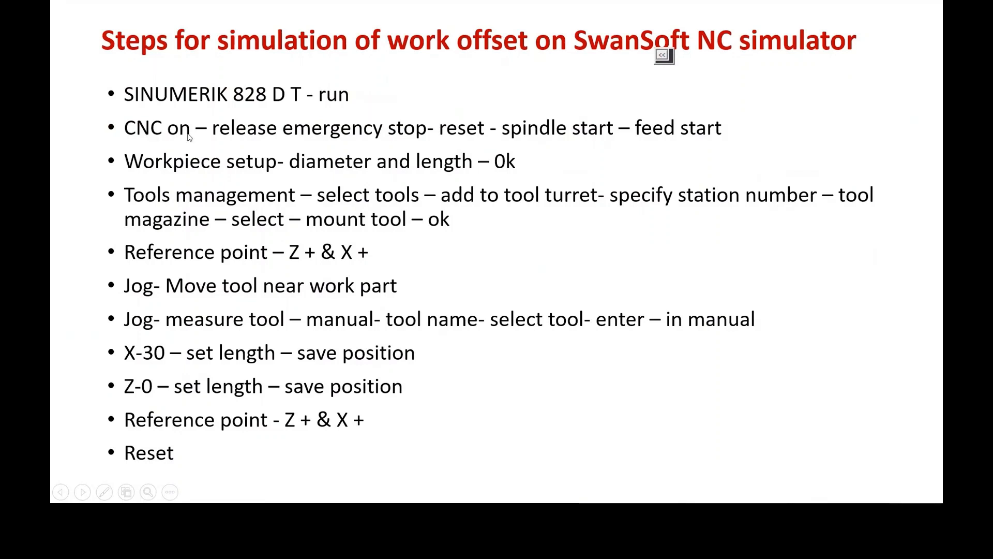
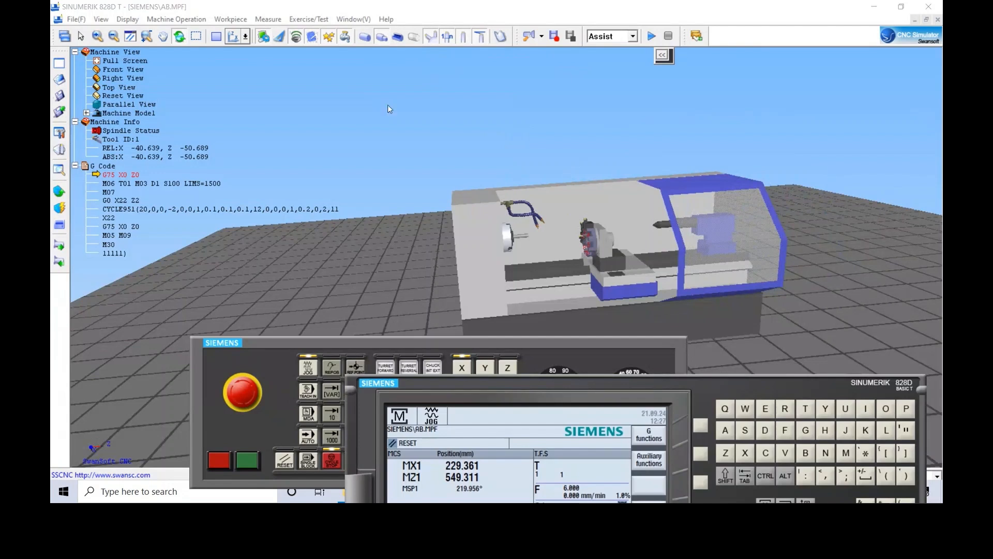
Step: View the lathe from the front and from above, and return to a closer front view of the chuck and turret
{"action": "scroll", "coordinate": [559, 241], "scroll_direction": "up", "scroll_amount": 1}
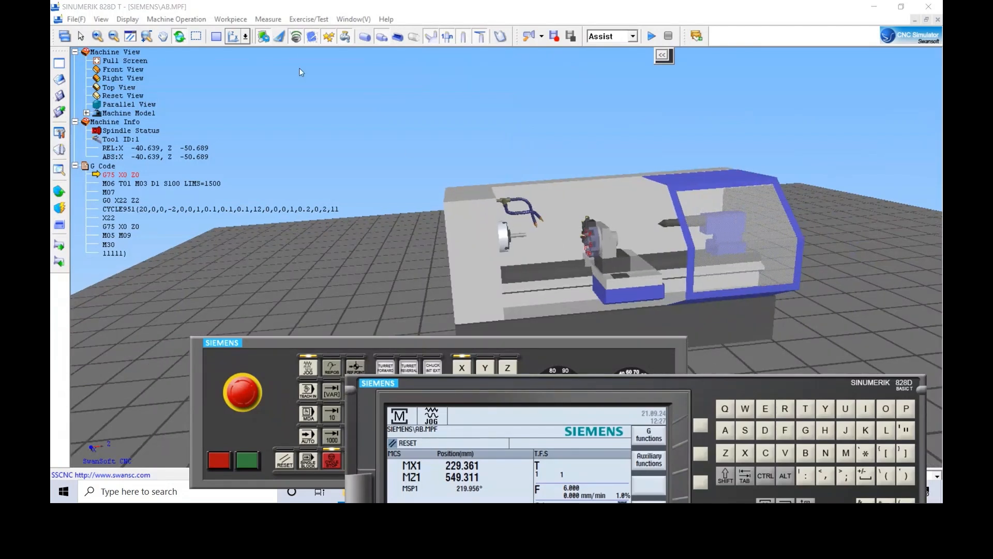
{"action": "left_click", "coordinate": [245, 40]}
{"action": "left_click", "coordinate": [234, 55]}
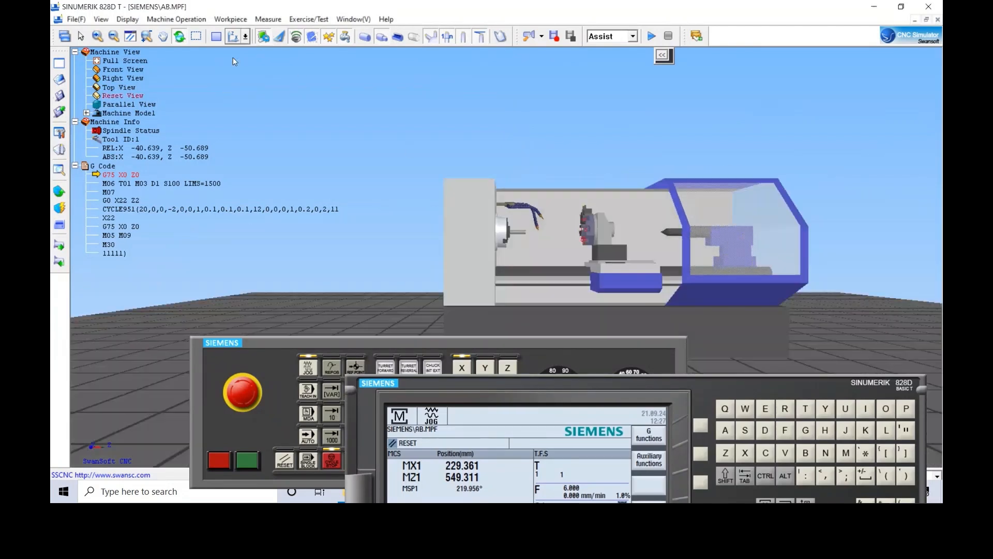
{"action": "left_click", "coordinate": [246, 40]}
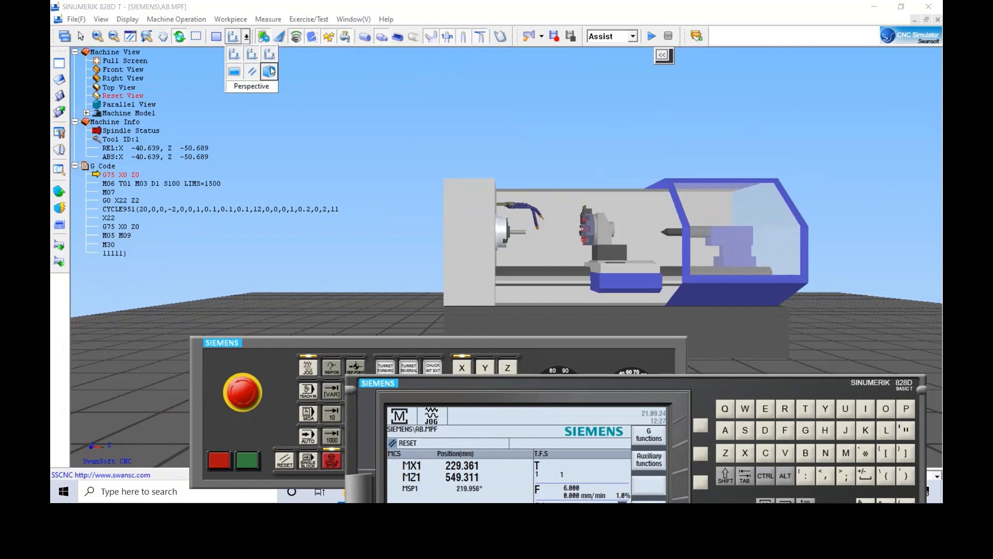
{"action": "left_click", "coordinate": [270, 57]}
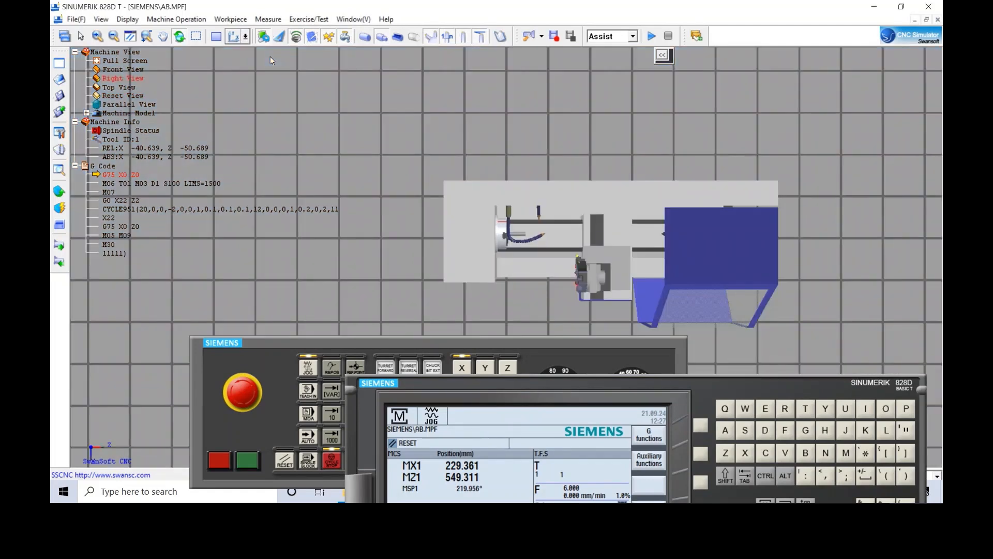
{"action": "left_click", "coordinate": [246, 37]}
{"action": "left_click", "coordinate": [235, 57]}
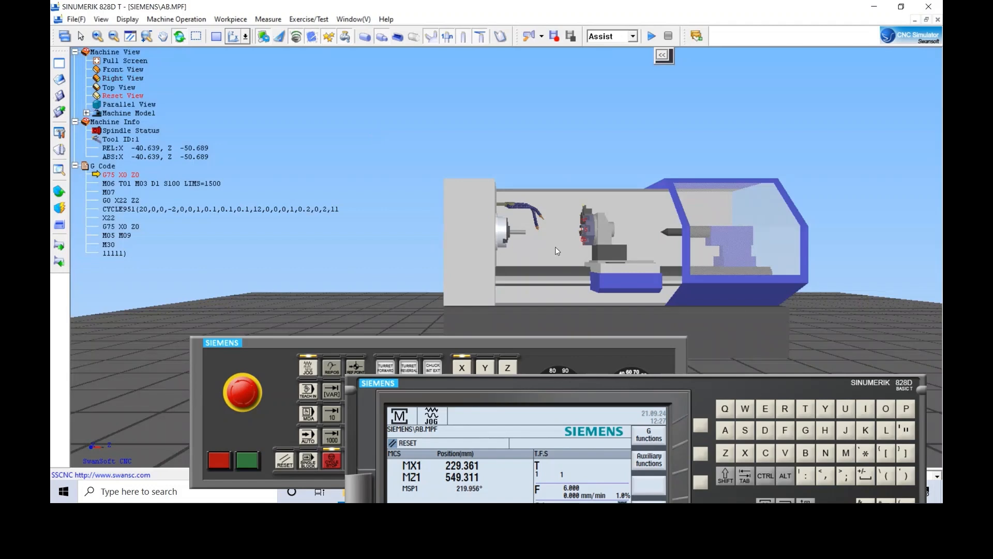
{"action": "left_click_drag", "start_coordinate": [554, 245], "coordinate": [551, 271]}
{"action": "scroll", "coordinate": [552, 251], "scroll_direction": "up", "scroll_amount": 5}
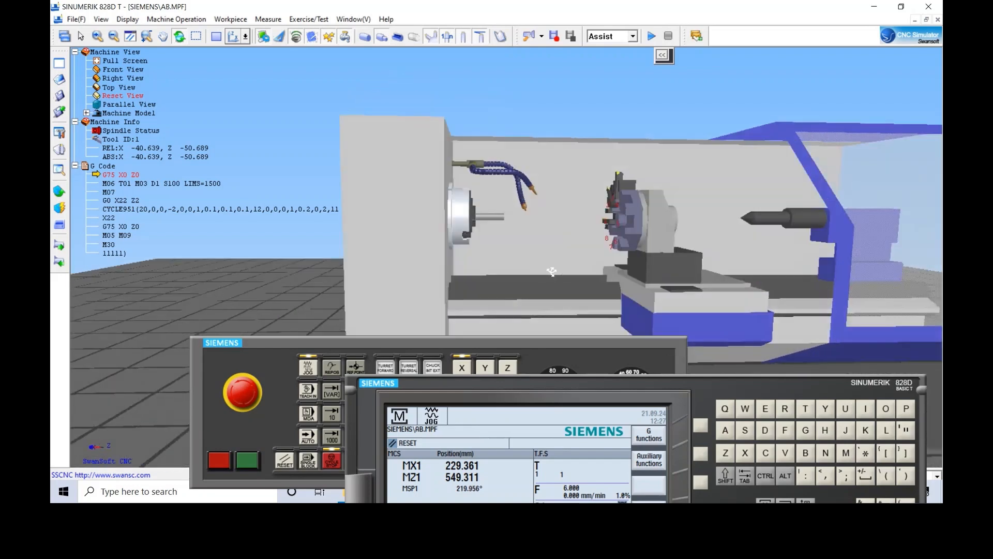
Step: Bring the machine control panel into reach and home the X and Z axes in the plus direction in reference point mode
{"action": "left_click", "coordinate": [564, 344]}
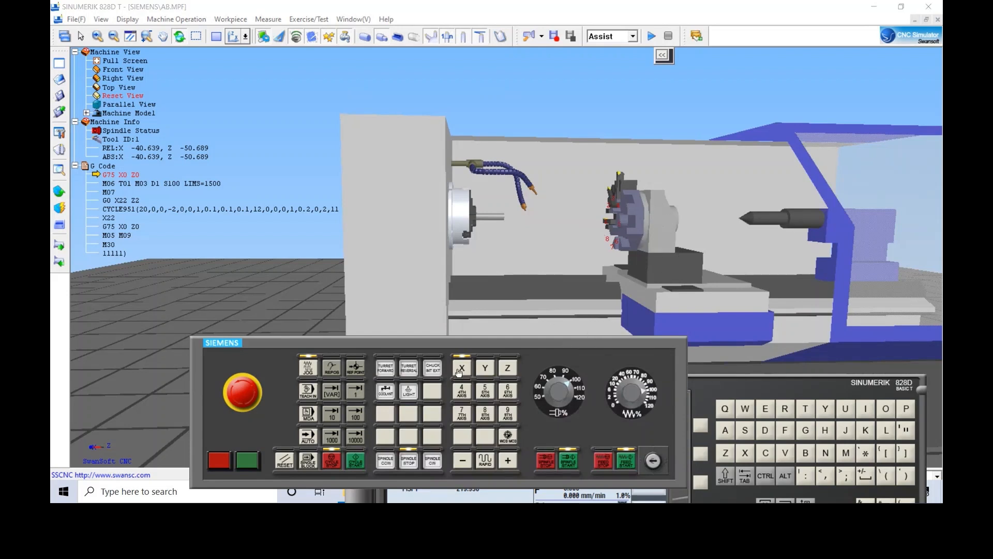
{"action": "left_click_drag", "start_coordinate": [451, 339], "coordinate": [364, 291]}
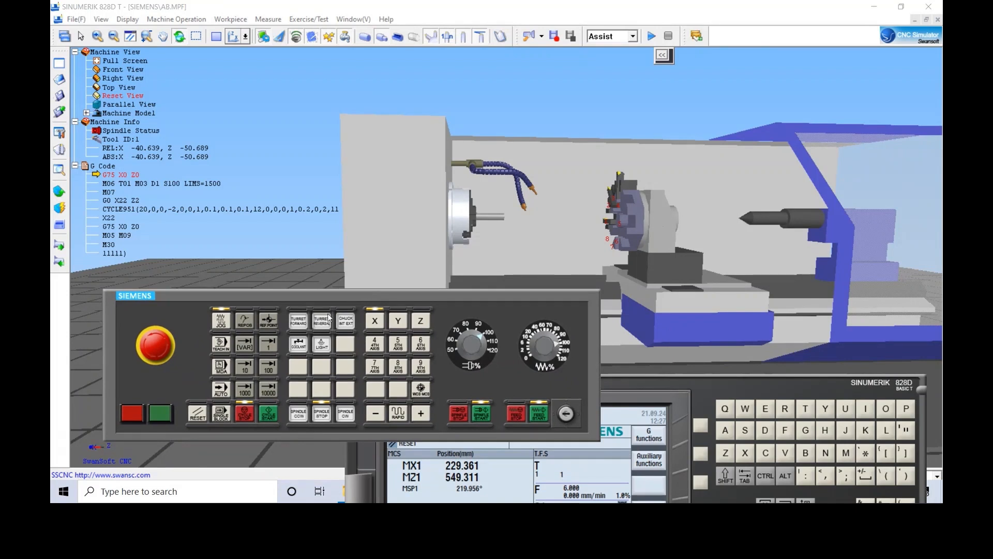
{"action": "left_click", "coordinate": [273, 328]}
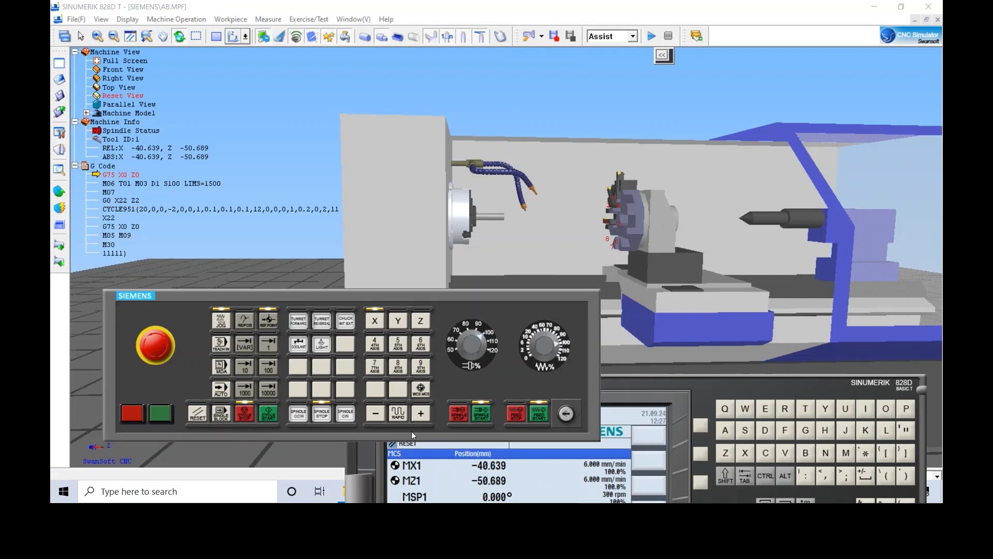
{"action": "left_click", "coordinate": [421, 416]}
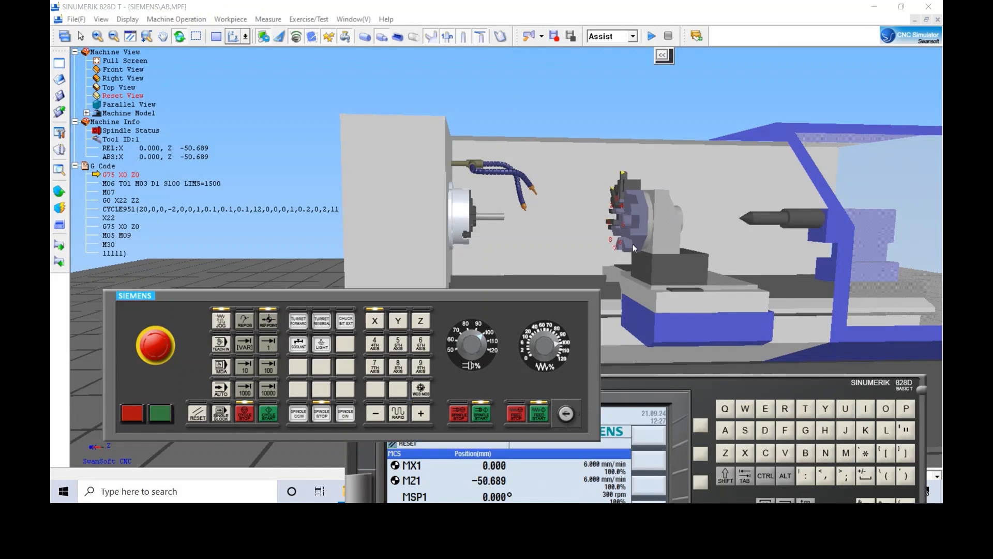
{"action": "left_click", "coordinate": [421, 323]}
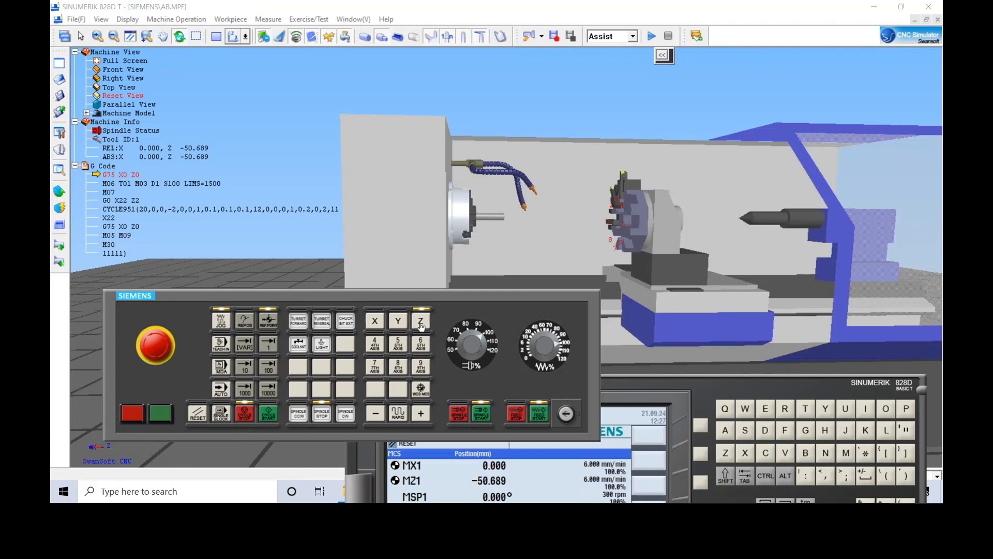
{"action": "left_click", "coordinate": [421, 413]}
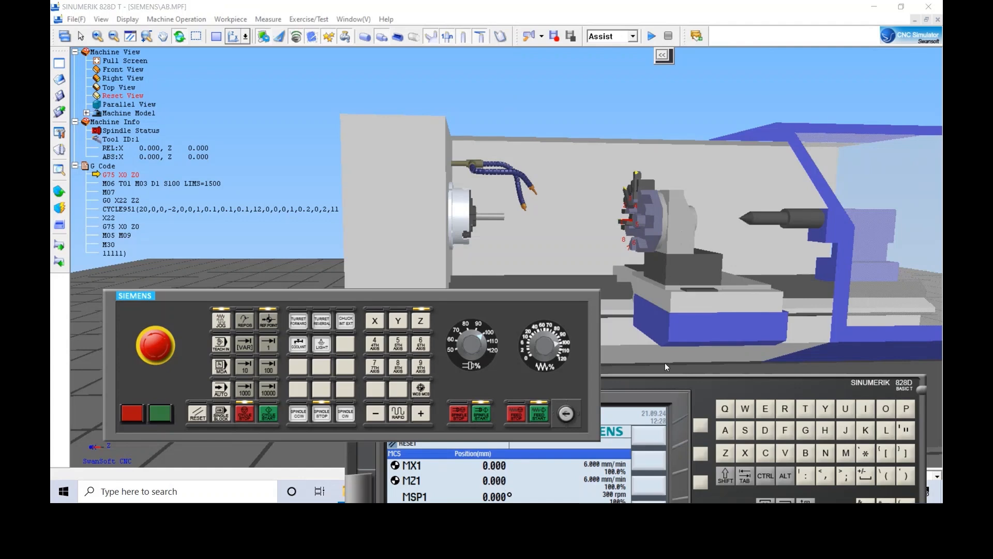
Step: Examine the homed turret and its tools relative to the clamped workpiece from several angles and distances
{"action": "left_click_drag", "start_coordinate": [445, 294], "coordinate": [261, 302]}
{"action": "scroll", "coordinate": [593, 241], "scroll_direction": "up", "scroll_amount": 3}
{"action": "scroll", "coordinate": [592, 240], "scroll_direction": "down", "scroll_amount": 4}
{"action": "left_click_drag", "start_coordinate": [592, 240], "coordinate": [629, 273]}
{"action": "scroll", "coordinate": [627, 234], "scroll_direction": "up", "scroll_amount": 5}
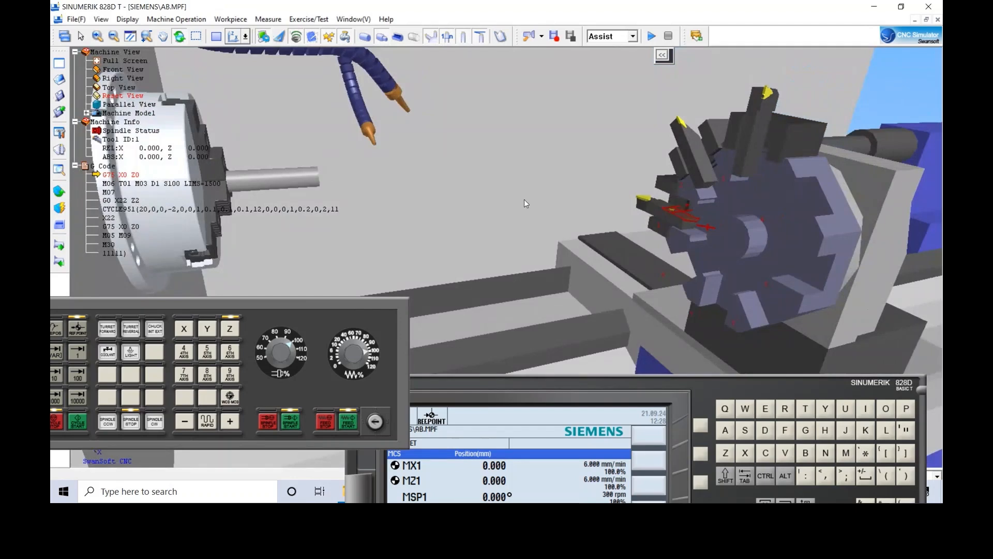
{"action": "mouse_move", "coordinate": [450, 212]}
{"action": "left_mouse_down"}
{"action": "mouse_move", "coordinate": [463, 228]}
{"action": "mouse_move", "coordinate": [438, 226]}
{"action": "left_mouse_up"}
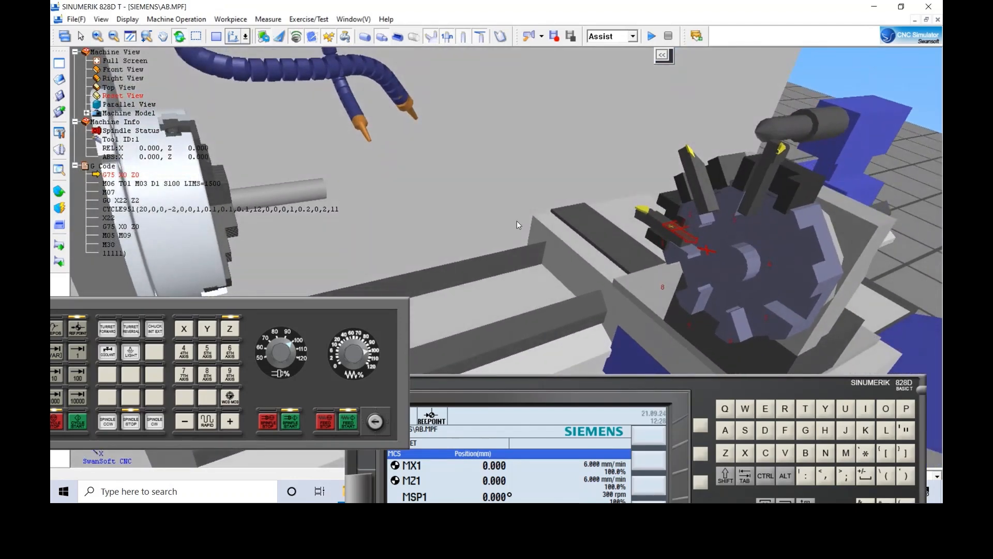
{"action": "scroll", "coordinate": [516, 221], "scroll_direction": "up", "scroll_amount": 2}
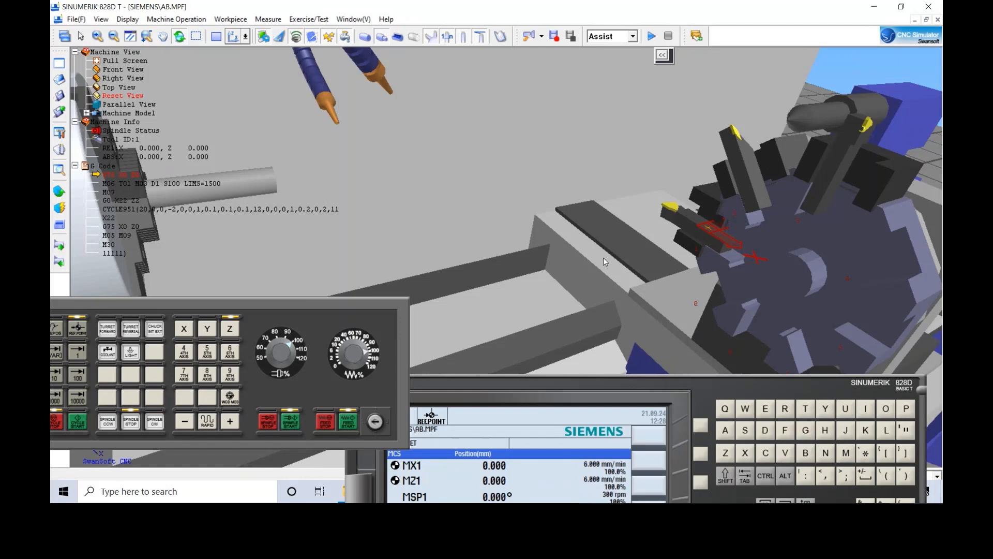
{"action": "scroll", "coordinate": [603, 263], "scroll_direction": "down", "scroll_amount": 6}
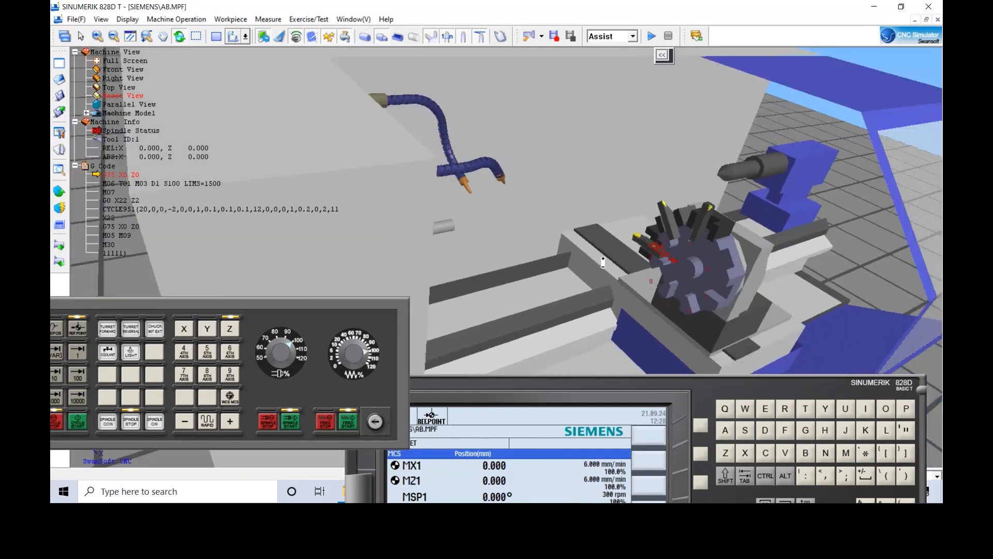
{"action": "scroll", "coordinate": [593, 271], "scroll_direction": "up", "scroll_amount": 5}
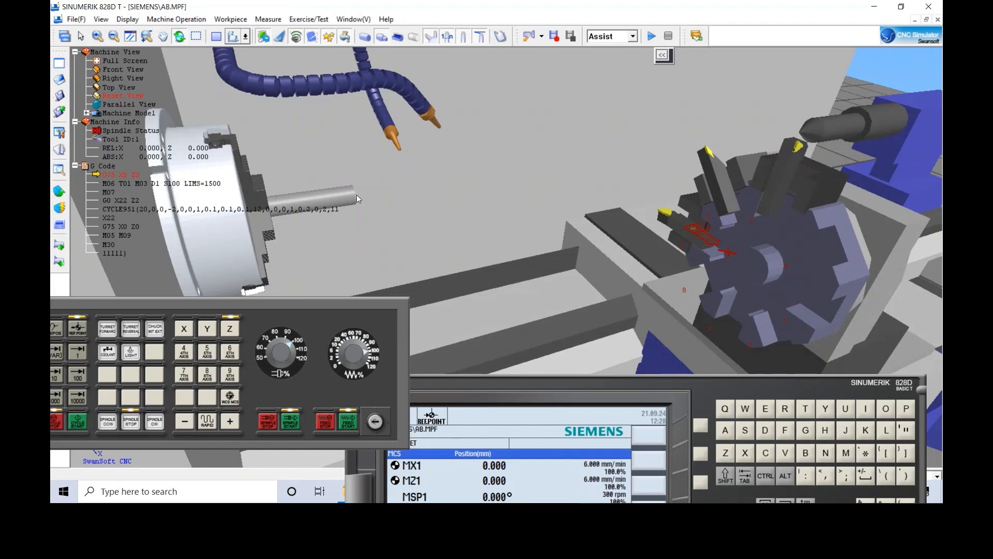
Step: Switch the machine to JOG mode and place the control panel clear of the turret and workpiece
{"action": "left_click", "coordinate": [282, 305]}
{"action": "left_click_drag", "start_coordinate": [282, 305], "coordinate": [540, 241]}
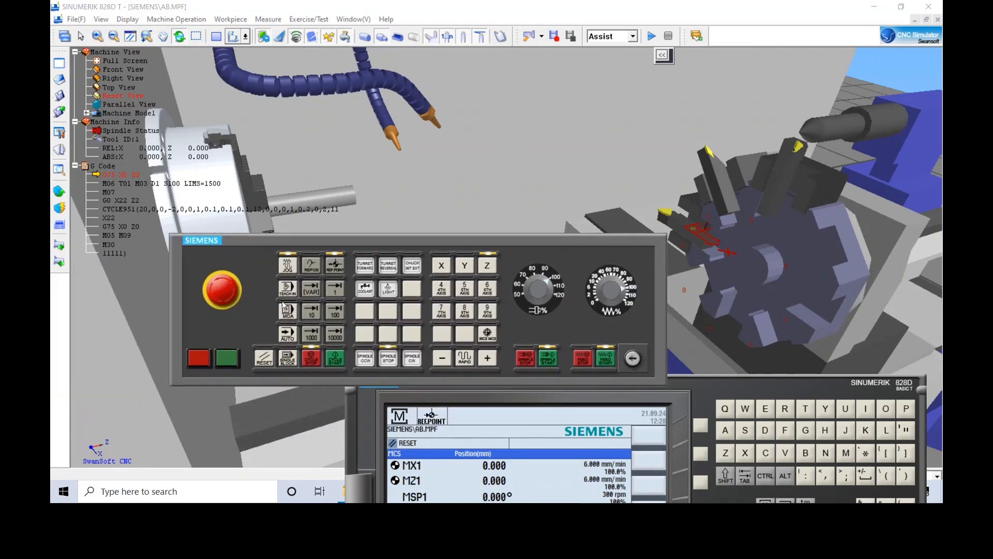
{"action": "left_click", "coordinate": [291, 271]}
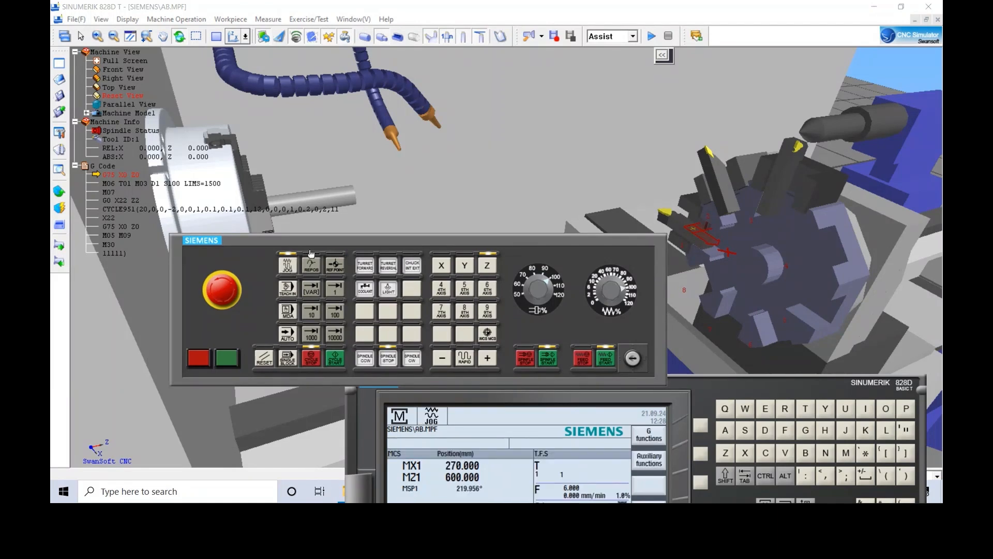
{"action": "left_click_drag", "start_coordinate": [350, 239], "coordinate": [202, 229]}
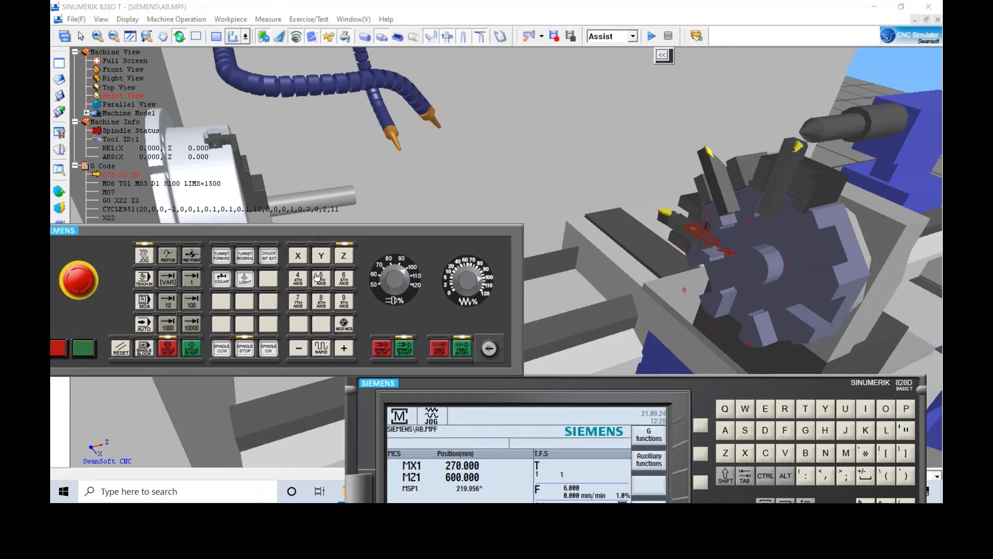
Step: Jog the turret in the minus Z direction to about Z -44.6, lowering the spindle override to 50% and reducing the feed override
{"action": "left_click_drag", "start_coordinate": [306, 232], "coordinate": [360, 265]}
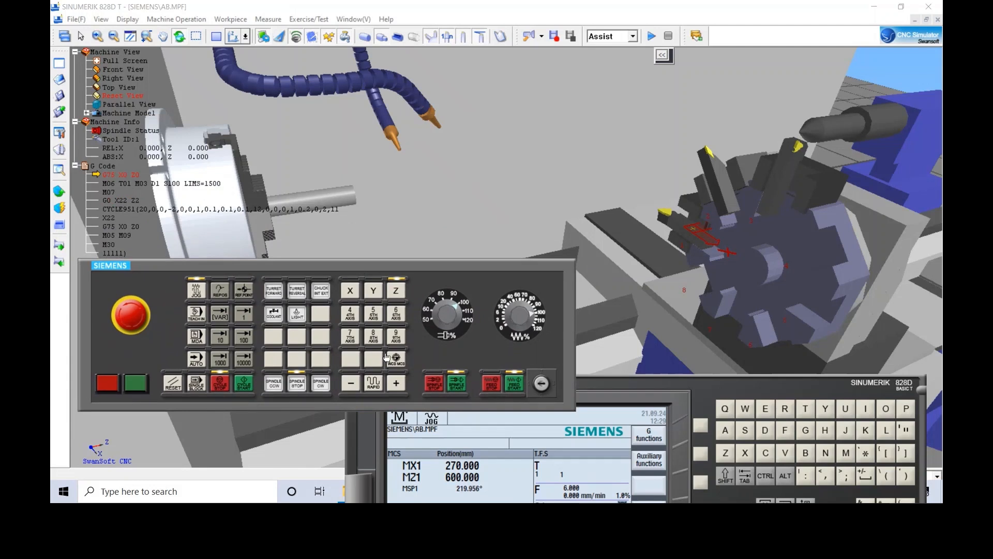
{"action": "left_click", "coordinate": [350, 384]}
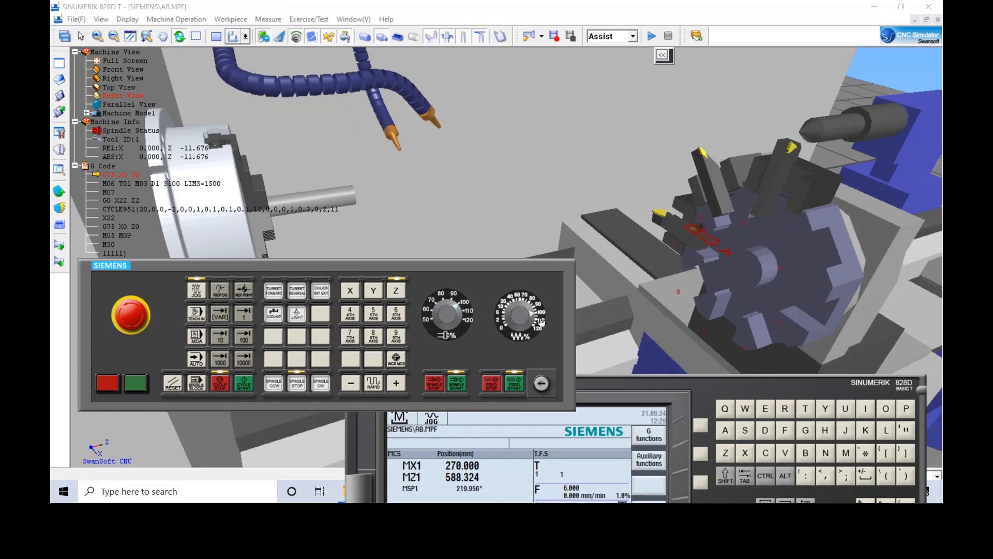
{"action": "mouse_move", "coordinate": [459, 306]}
{"action": "left_mouse_down"}
{"action": "mouse_move", "coordinate": [465, 326]}
{"action": "mouse_move", "coordinate": [458, 302]}
{"action": "left_mouse_up"}
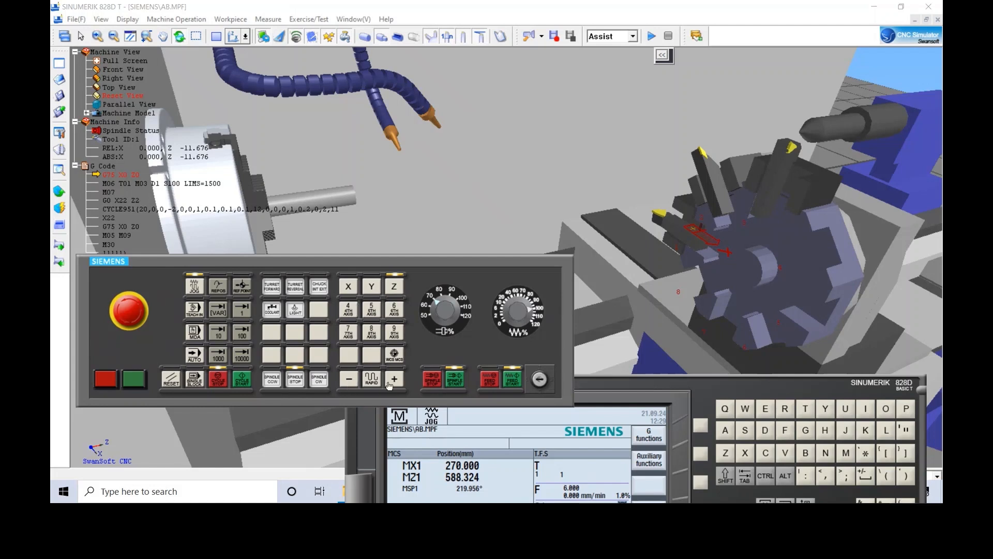
{"action": "left_click", "coordinate": [350, 381]}
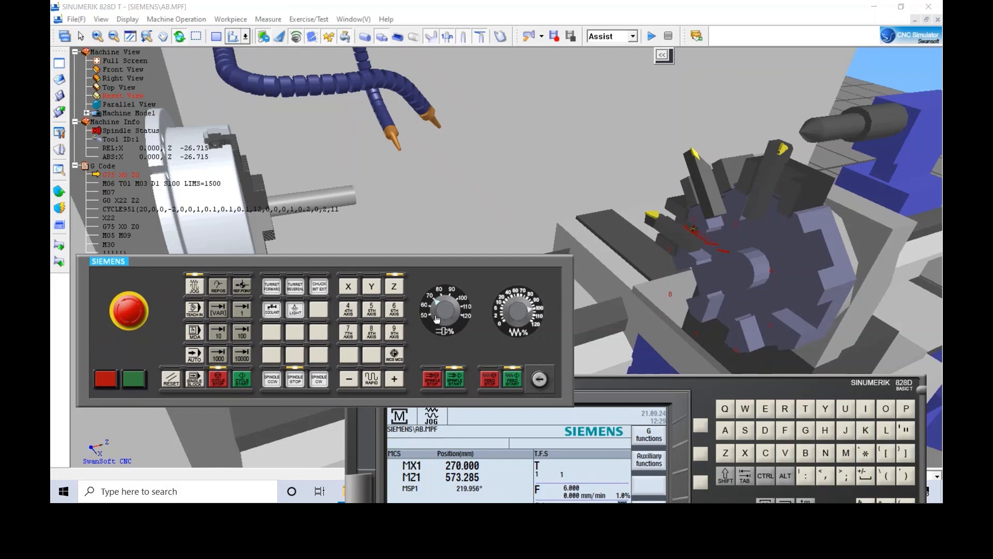
{"action": "left_click", "coordinate": [429, 315]}
{"action": "left_click", "coordinate": [352, 380]}
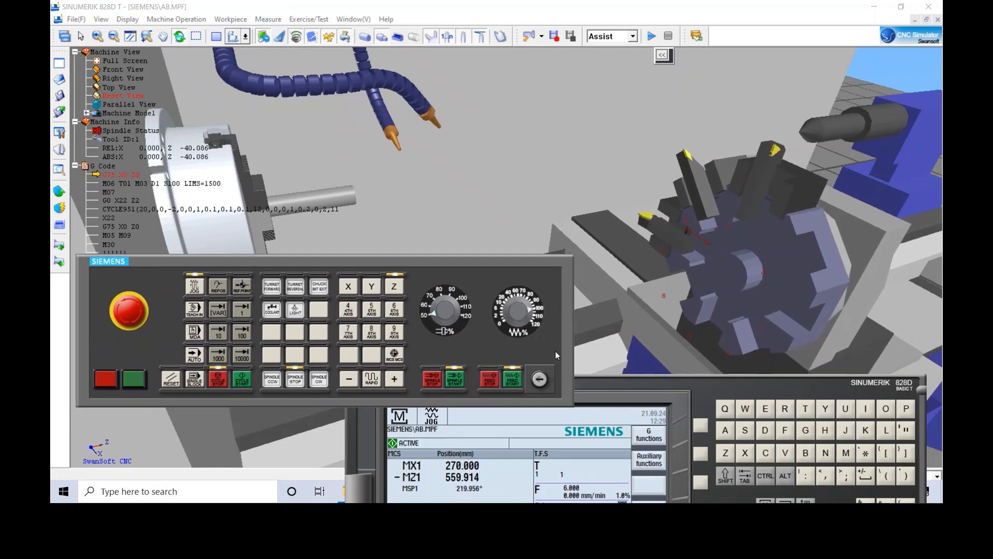
{"action": "left_click", "coordinate": [503, 314]}
{"action": "left_click", "coordinate": [350, 387]}
{"action": "left_click", "coordinate": [350, 380]}
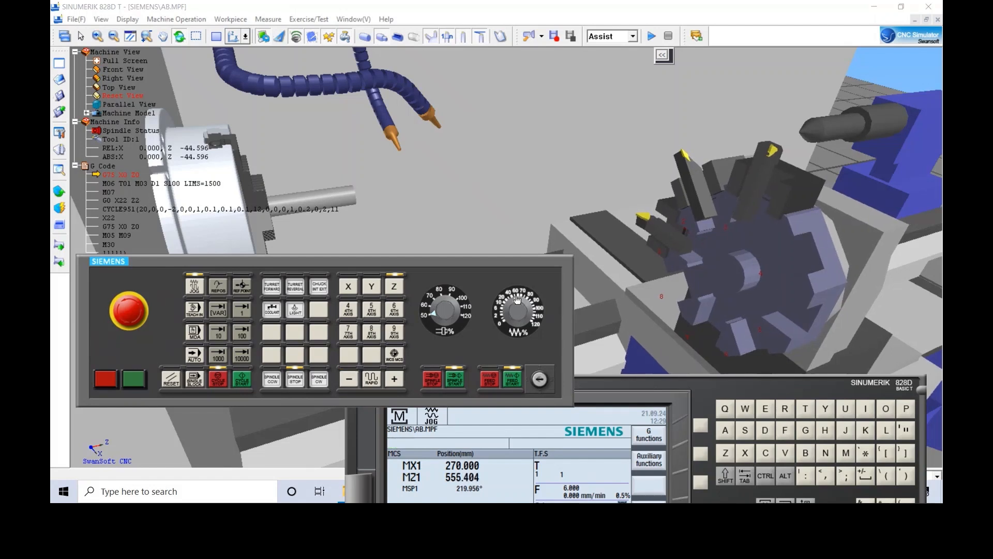
Step: Raise the spindle and feed overrides and jog the Z axis minus at rapid traverse to about Z -156
{"action": "mouse_move", "coordinate": [517, 299]}
{"action": "left_mouse_down"}
{"action": "mouse_move", "coordinate": [537, 304]}
{"action": "mouse_move", "coordinate": [526, 302]}
{"action": "left_mouse_up"}
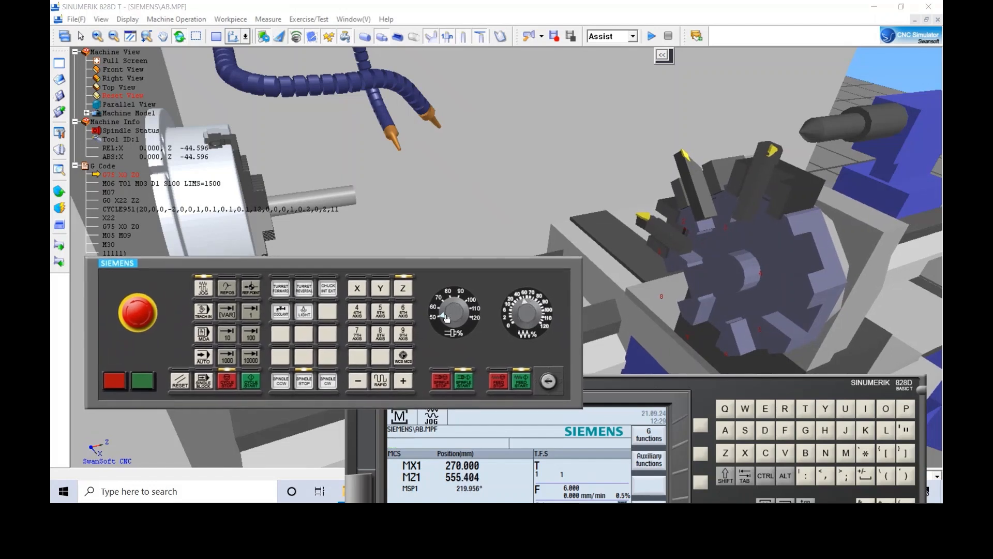
{"action": "left_click", "coordinate": [465, 304]}
{"action": "left_click", "coordinate": [541, 310]}
{"action": "left_click", "coordinate": [381, 382]}
{"action": "left_click", "coordinate": [359, 381]}
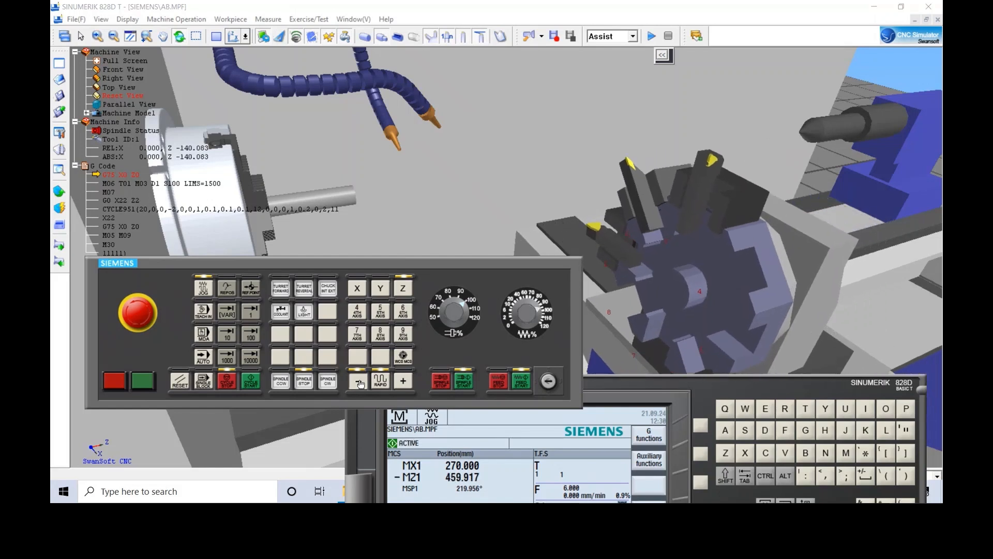
Step: Place the control panel below the turret and jog Z minus, using rapid traverse, to about Z -399.7
{"action": "left_click_drag", "start_coordinate": [383, 260], "coordinate": [485, 332]}
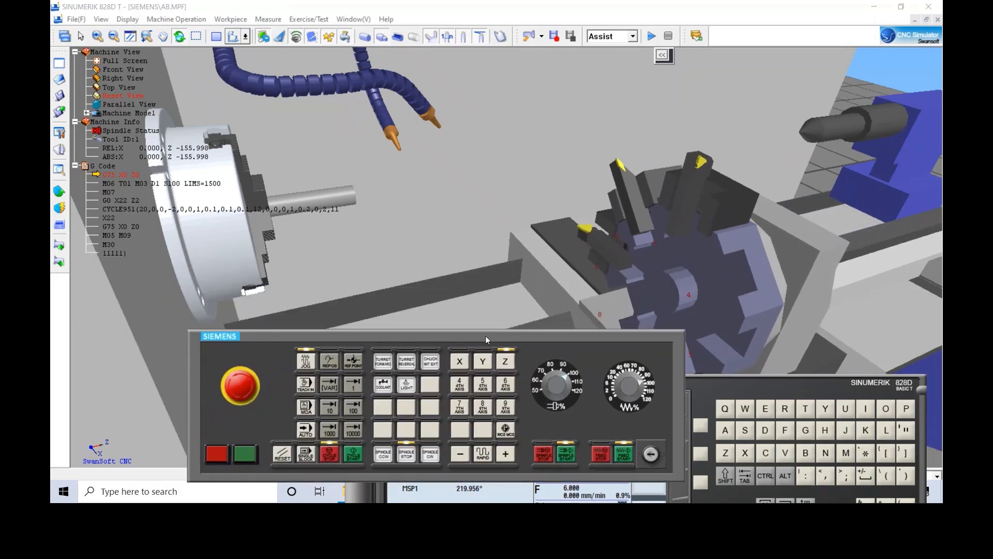
{"action": "left_click", "coordinate": [459, 454]}
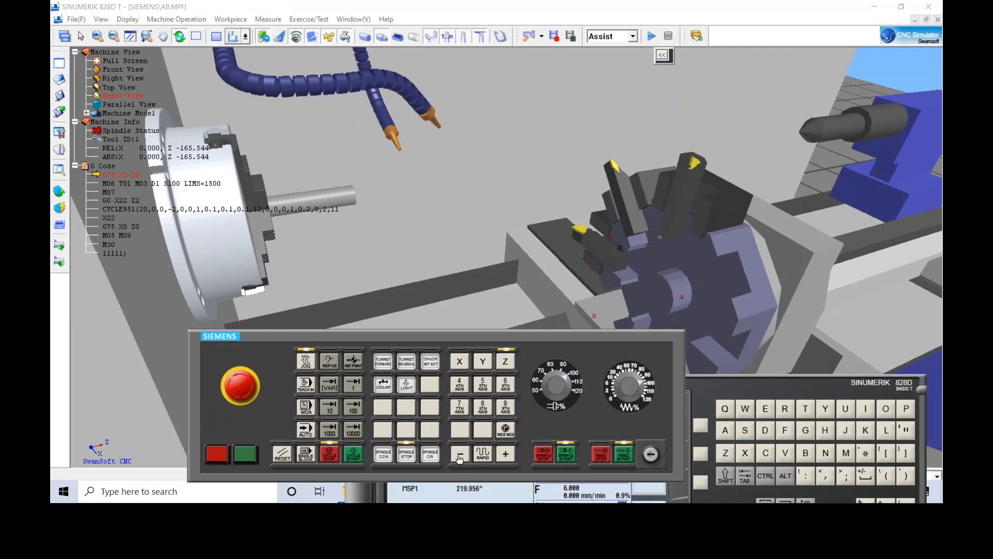
{"action": "left_click", "coordinate": [459, 455]}
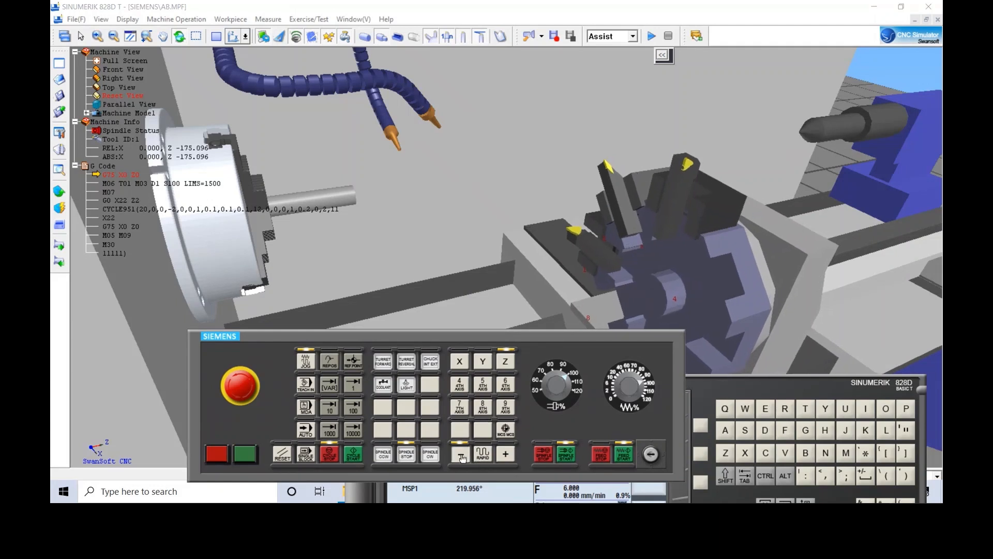
{"action": "left_click", "coordinate": [483, 454]}
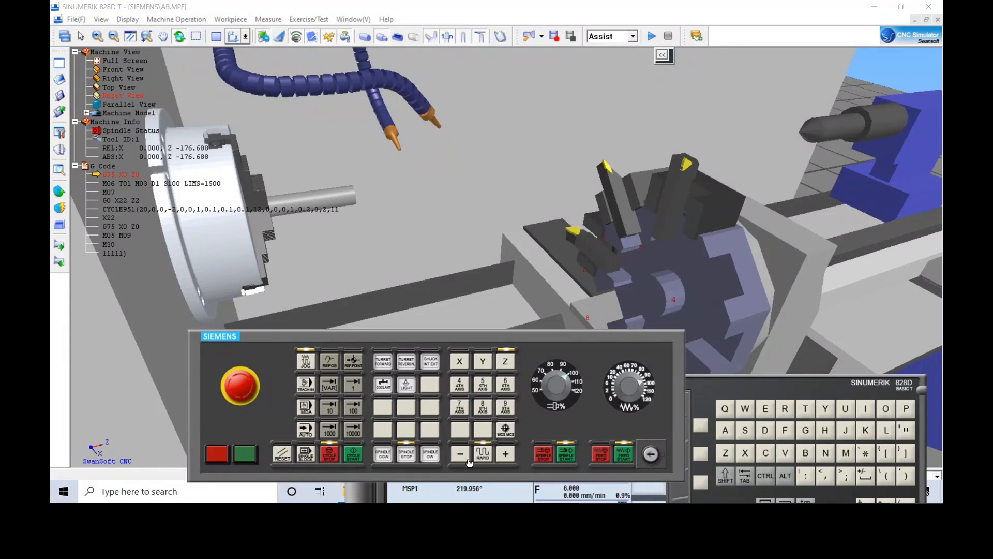
{"action": "left_click_drag", "start_coordinate": [459, 455], "coordinate": [459, 455]}
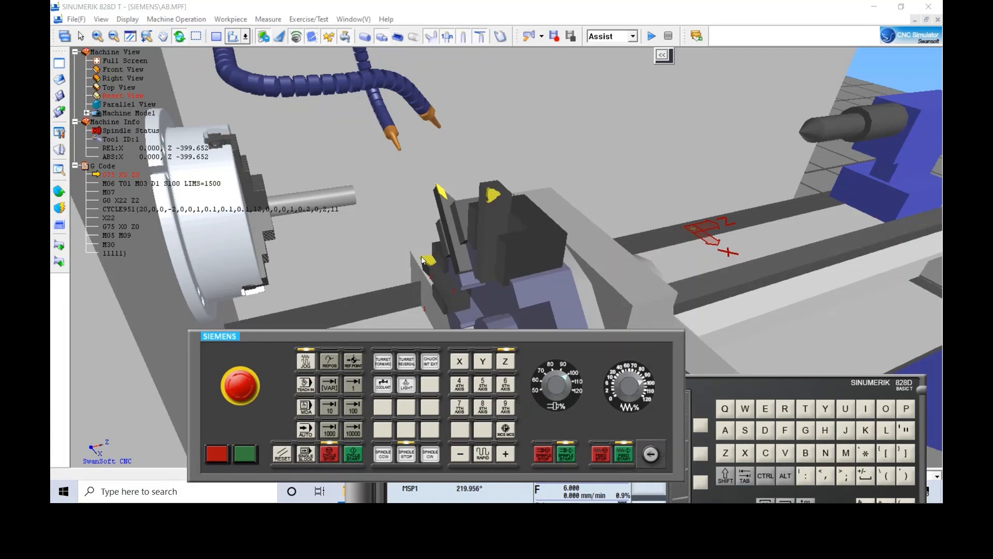
Step: Jog the X axis in the minus direction to about X -146.6 and turn off rapid traverse
{"action": "left_click", "coordinate": [465, 362]}
{"action": "left_click_drag", "start_coordinate": [503, 465], "coordinate": [460, 460]}
{"action": "left_click", "coordinate": [482, 456]}
{"action": "scroll", "coordinate": [390, 224], "scroll_direction": "down", "scroll_amount": 4}
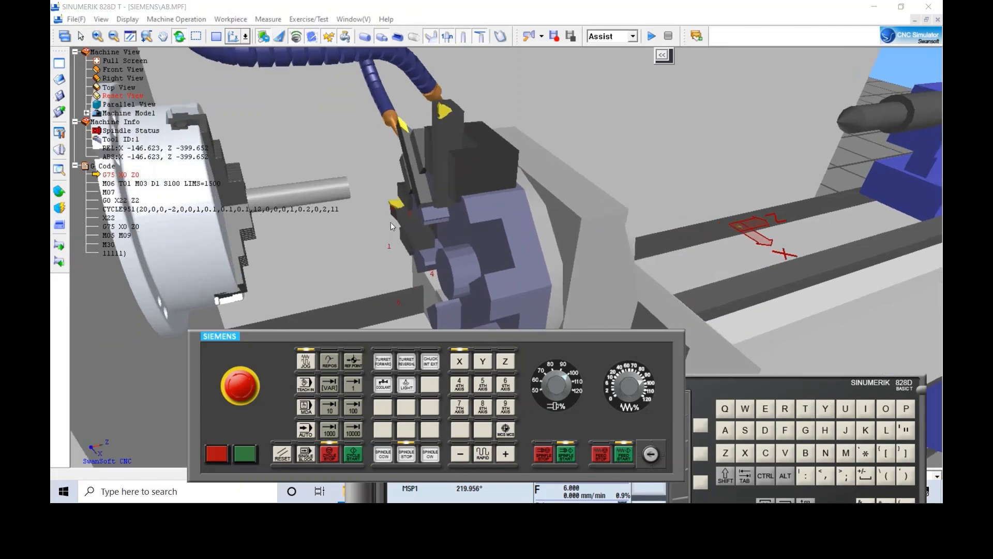
{"action": "scroll", "coordinate": [391, 224], "scroll_direction": "up", "scroll_amount": 2}
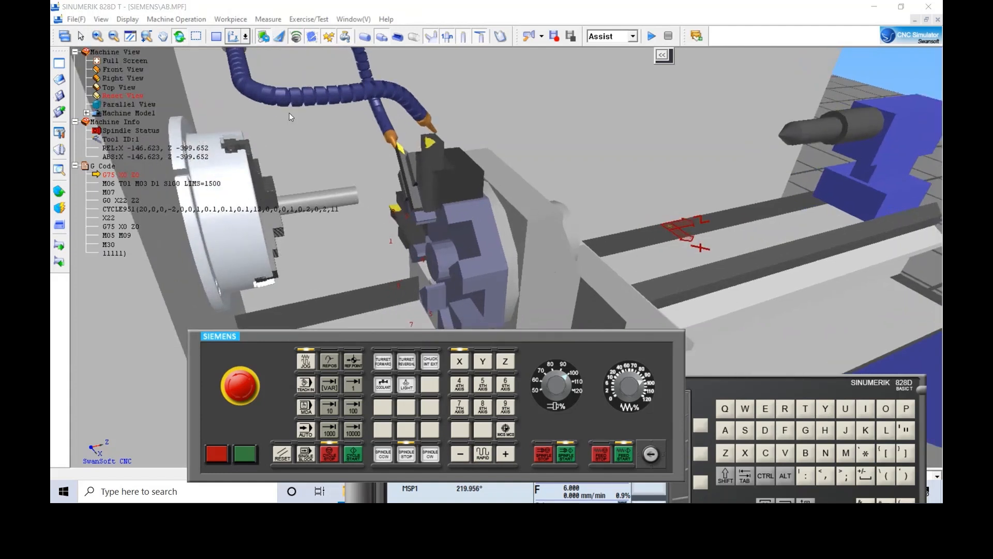
Step: Switch to the right view and jog X and Z alternately in the minus direction to about X -180.1, Z -431.6
{"action": "left_click", "coordinate": [246, 37]}
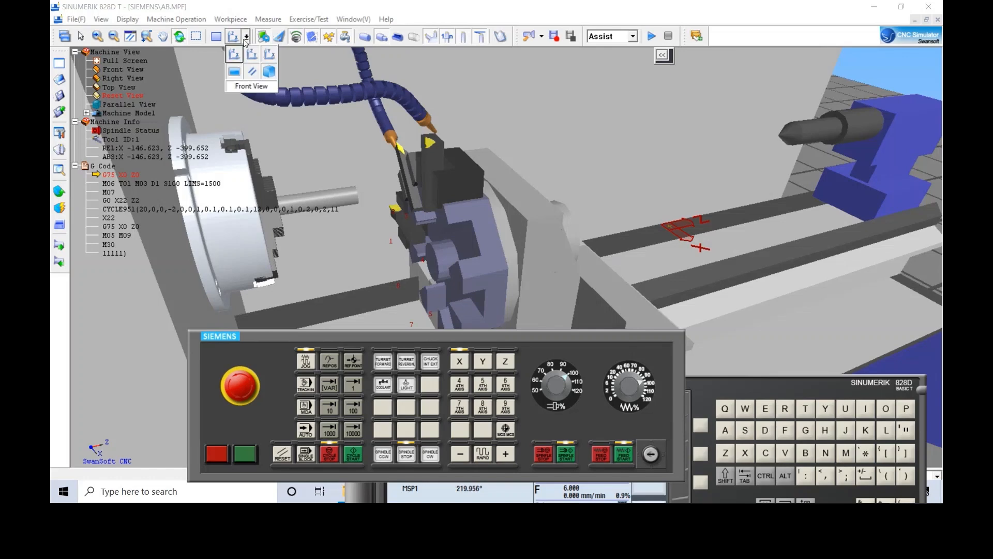
{"action": "left_click", "coordinate": [269, 55]}
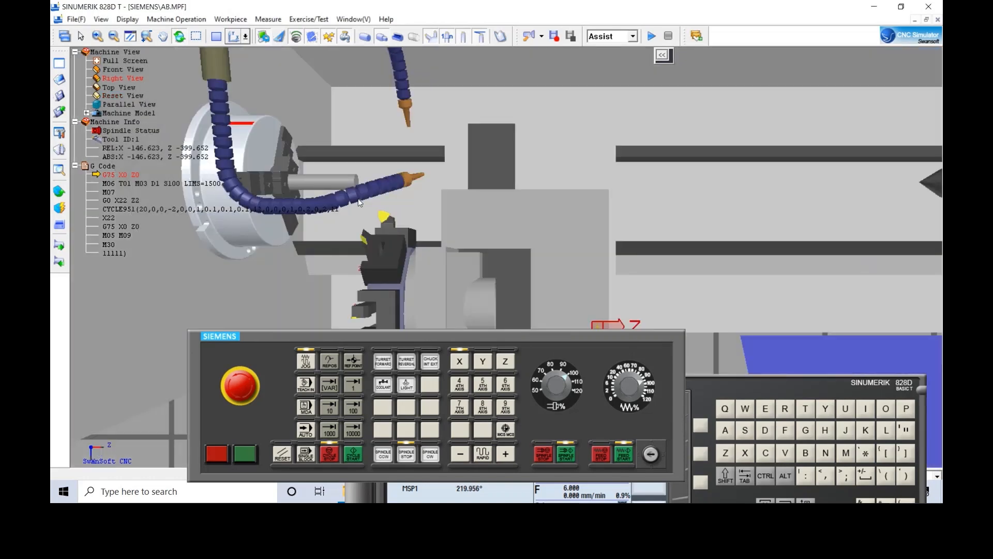
{"action": "scroll", "coordinate": [357, 197], "scroll_direction": "up", "scroll_amount": 4}
{"action": "mouse_move", "coordinate": [375, 194]}
{"action": "left_mouse_down"}
{"action": "mouse_move", "coordinate": [381, 182]}
{"action": "mouse_move", "coordinate": [373, 214]}
{"action": "left_mouse_up"}
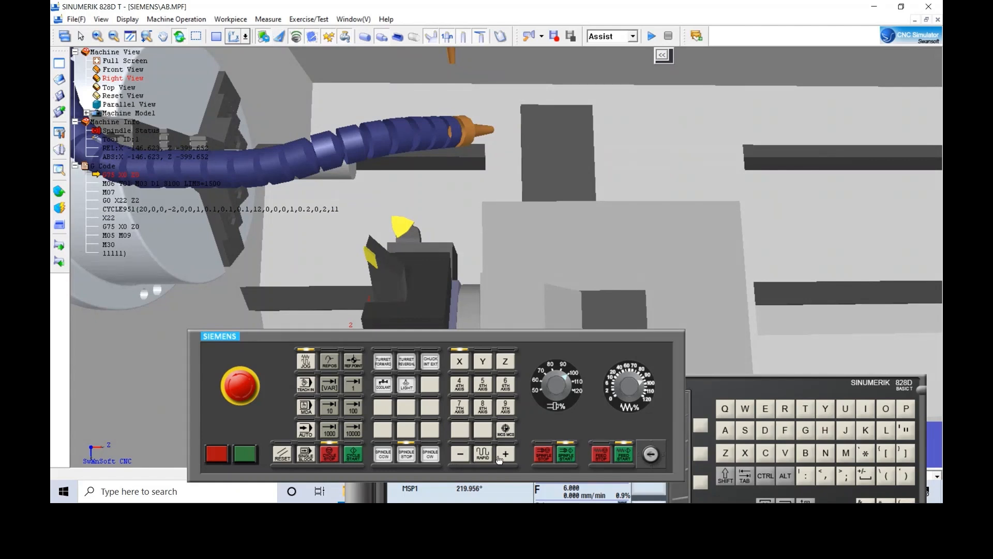
{"action": "left_click", "coordinate": [462, 454]}
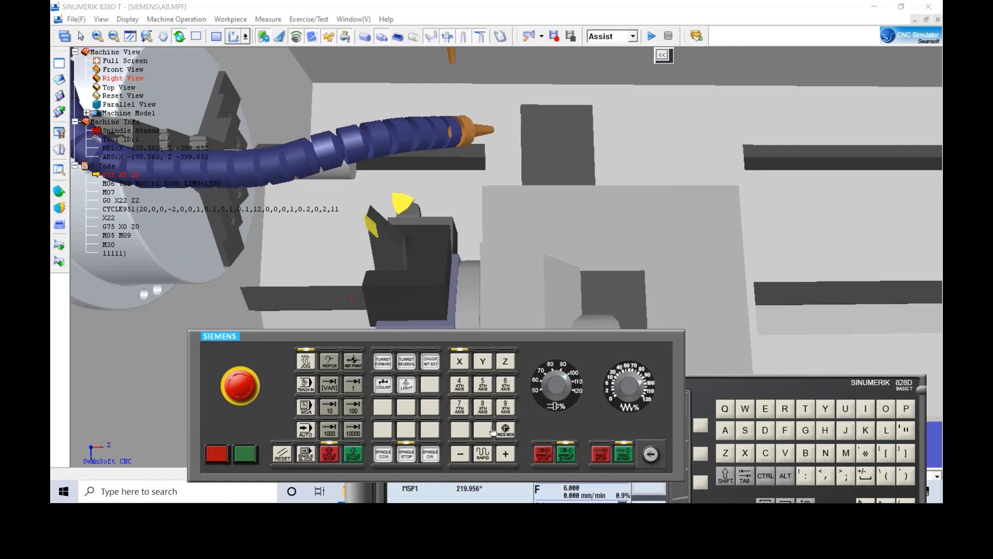
{"action": "left_click", "coordinate": [507, 362]}
{"action": "left_click", "coordinate": [461, 455]}
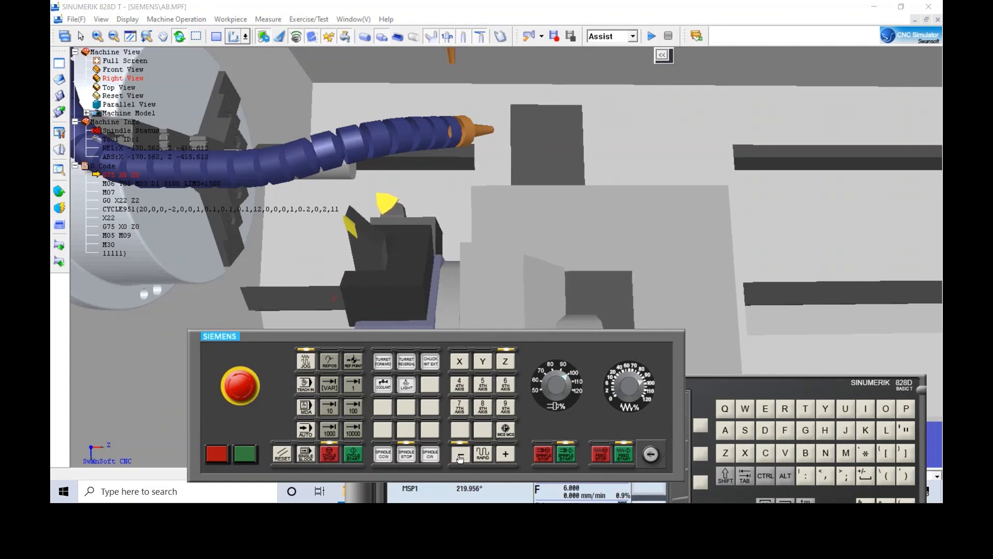
{"action": "left_click", "coordinate": [460, 362]}
{"action": "left_click", "coordinate": [461, 455]}
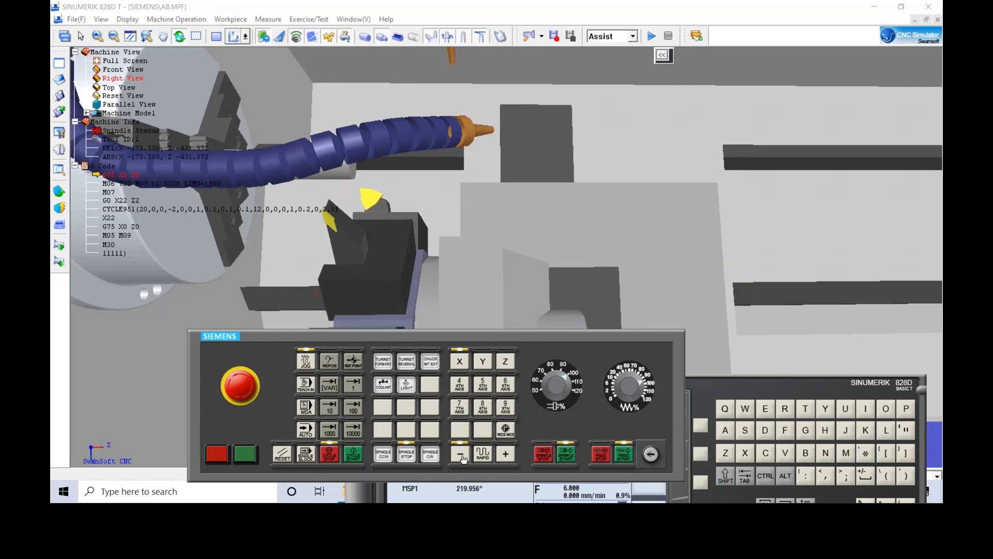
Step: Bring the insert tip close to the workpiece end by jogging to about X -183.3, Z -438.0
{"action": "scroll", "coordinate": [330, 185], "scroll_direction": "up", "scroll_amount": 3}
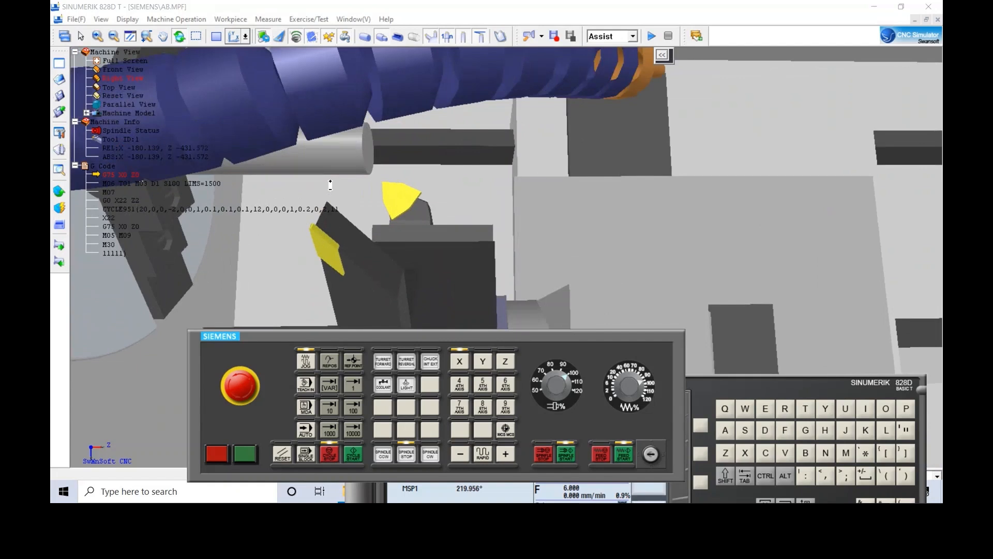
{"action": "scroll", "coordinate": [330, 184], "scroll_direction": "up", "scroll_amount": 5}
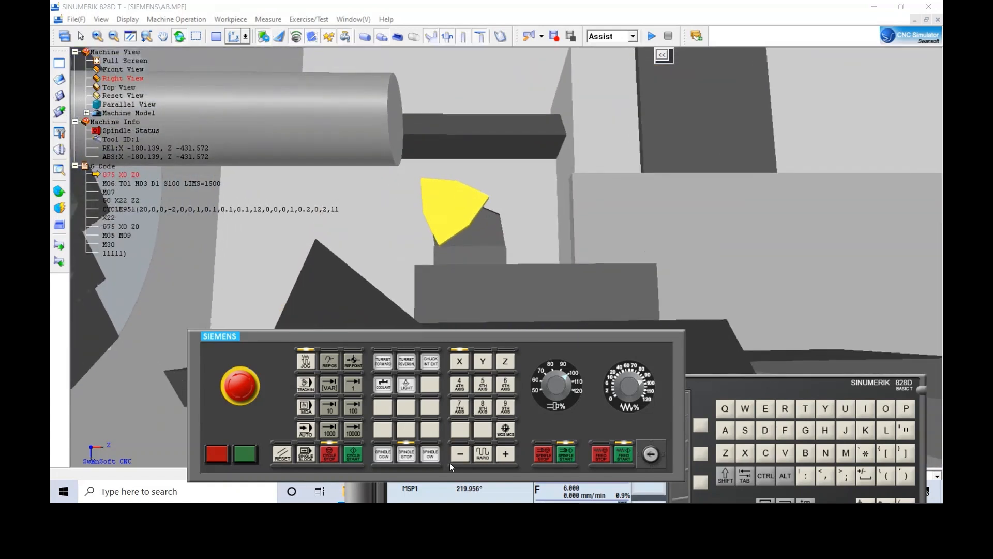
{"action": "left_click", "coordinate": [464, 455]}
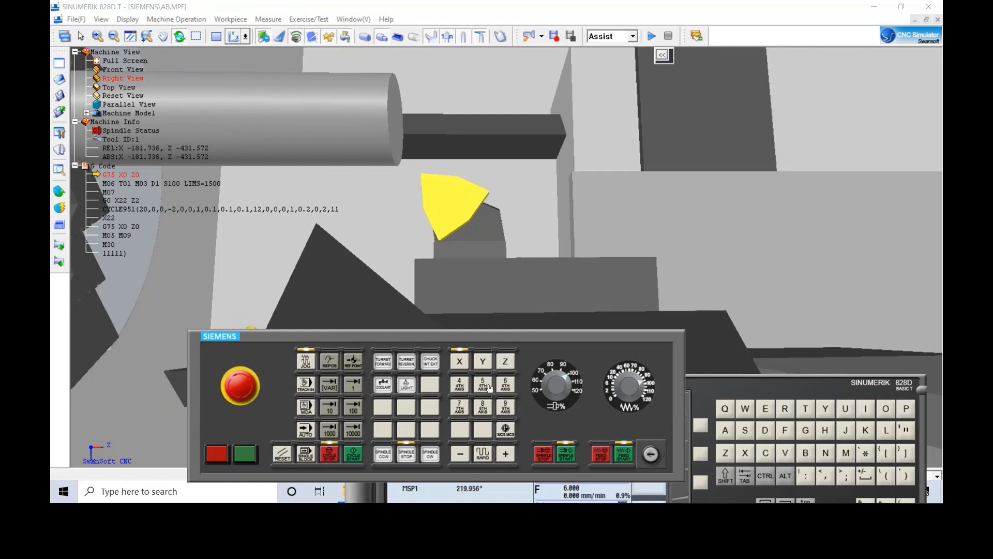
{"action": "left_click", "coordinate": [506, 362]}
{"action": "left_click", "coordinate": [461, 454]}
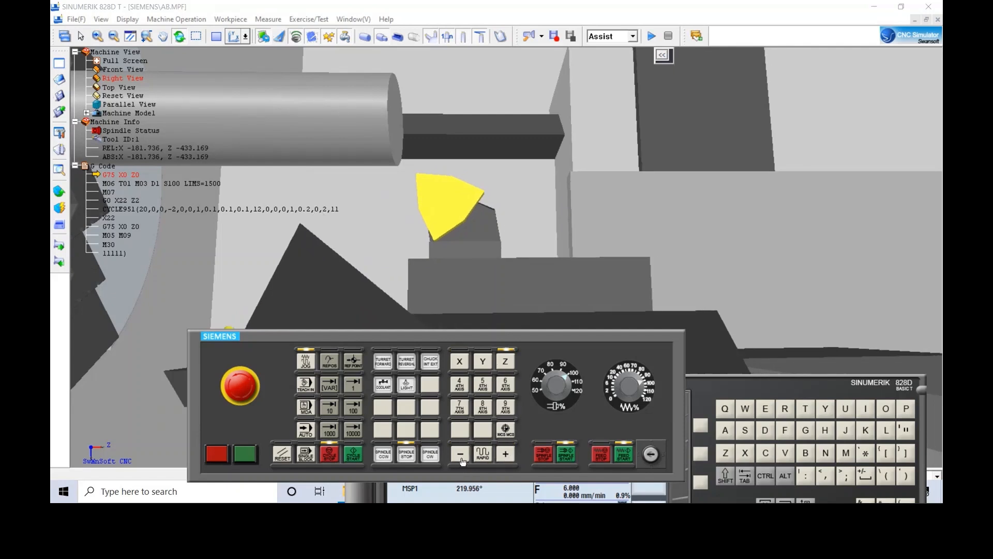
{"action": "left_click", "coordinate": [505, 453]}
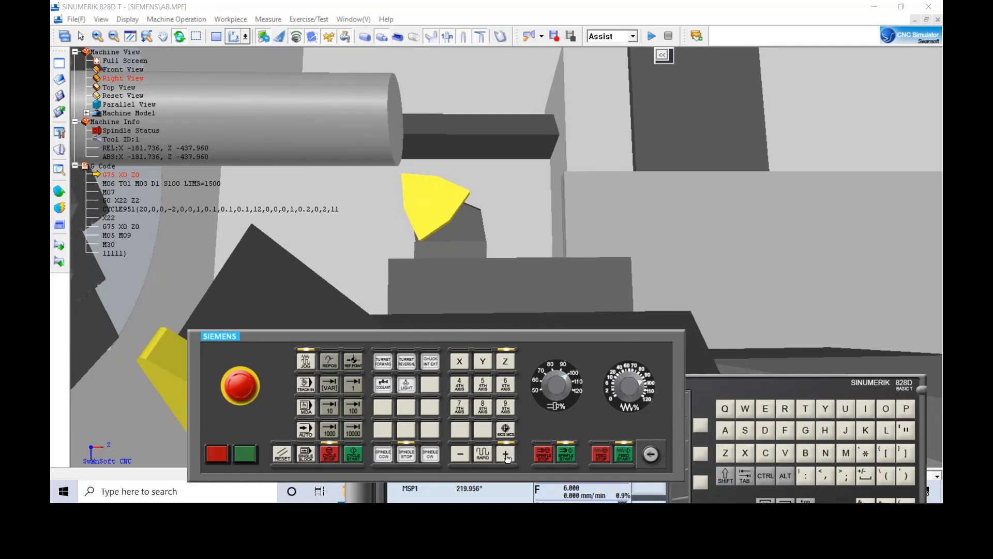
{"action": "left_click", "coordinate": [460, 361]}
{"action": "left_click", "coordinate": [461, 455]}
Step: Examine the gap between the insert tip and the workpiece's front edge at close range
{"action": "scroll", "coordinate": [390, 213], "scroll_direction": "up", "scroll_amount": 5}
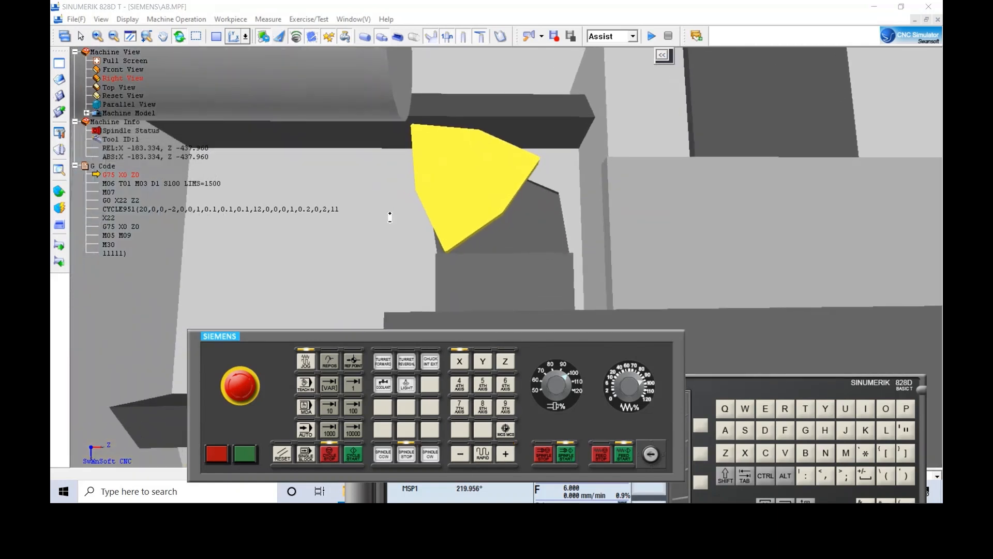
{"action": "scroll", "coordinate": [390, 213], "scroll_direction": "down", "scroll_amount": 3}
{"action": "scroll", "coordinate": [413, 152], "scroll_direction": "down", "scroll_amount": 3}
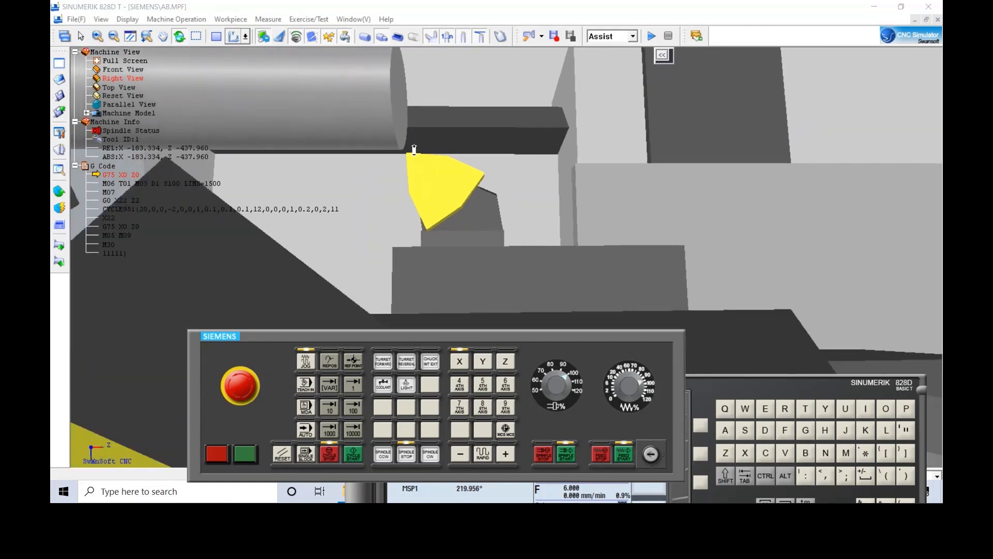
{"action": "scroll", "coordinate": [405, 153], "scroll_direction": "up", "scroll_amount": 4}
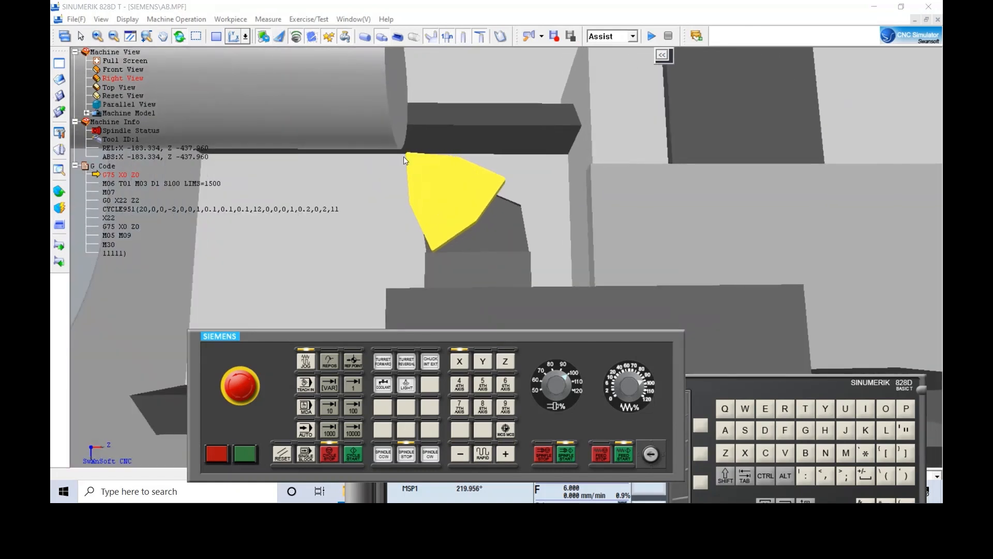
{"action": "scroll", "coordinate": [399, 155], "scroll_direction": "up", "scroll_amount": 1}
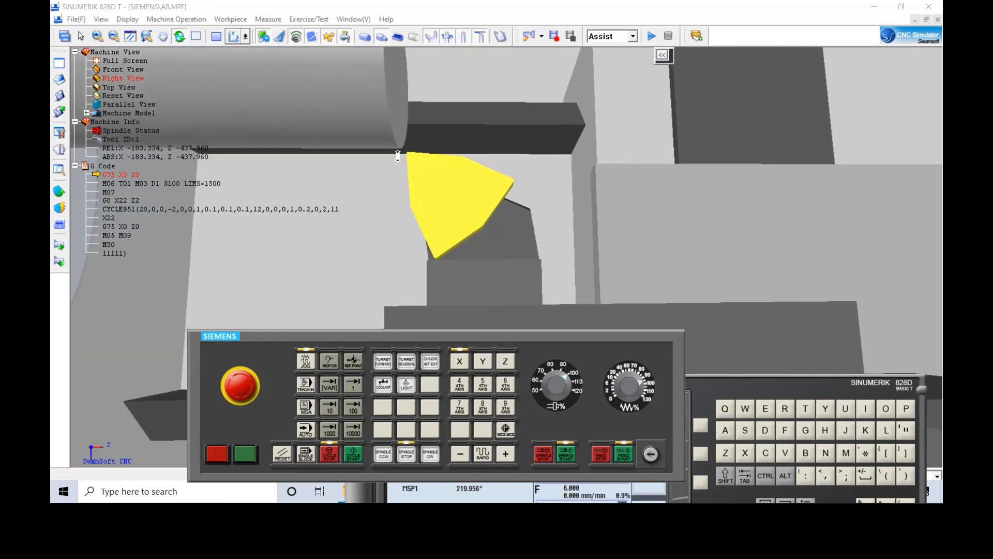
{"action": "scroll", "coordinate": [398, 156], "scroll_direction": "down", "scroll_amount": 2}
{"action": "scroll", "coordinate": [398, 156], "scroll_direction": "up", "scroll_amount": 3}
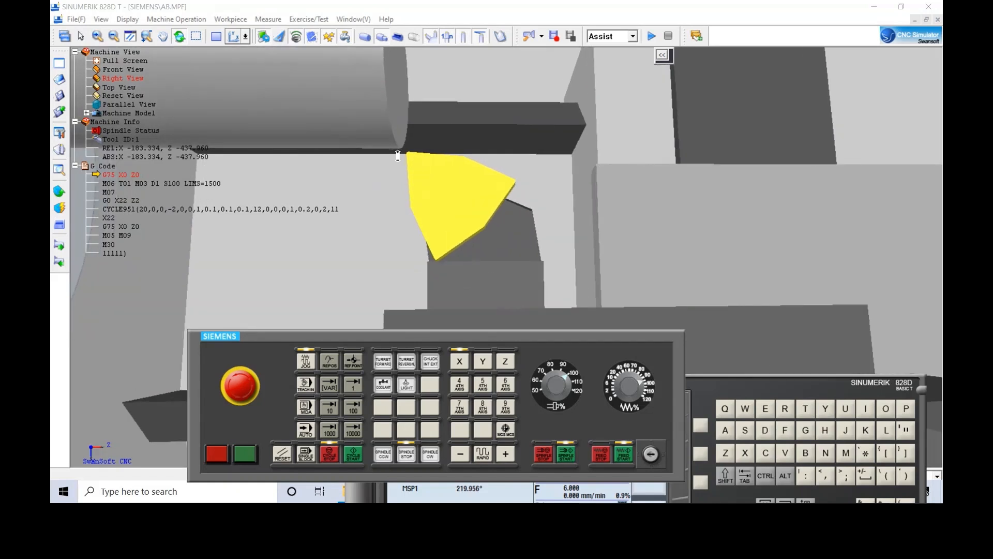
{"action": "scroll", "coordinate": [397, 155], "scroll_direction": "up", "scroll_amount": 1}
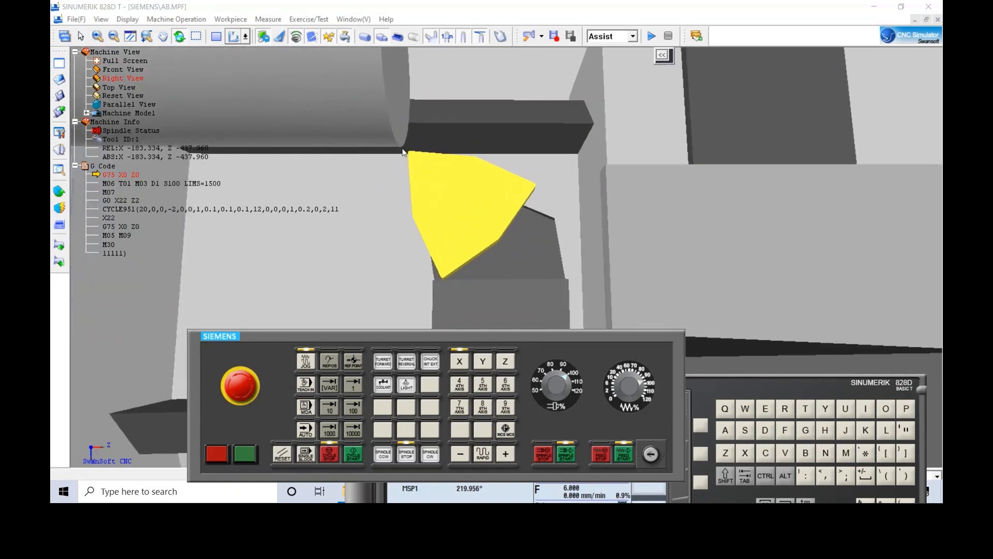
{"action": "scroll", "coordinate": [397, 155], "scroll_direction": "down", "scroll_amount": 1}
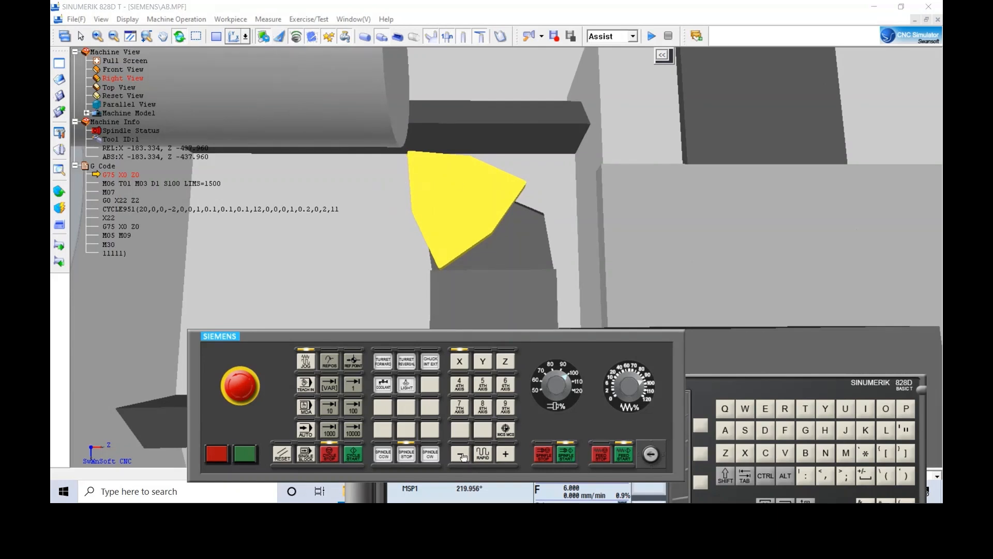
Step: Try to close the remaining X gap to the workpiece by jogging the X axis alternately in the plus and minus directions
{"action": "left_click", "coordinate": [505, 454]}
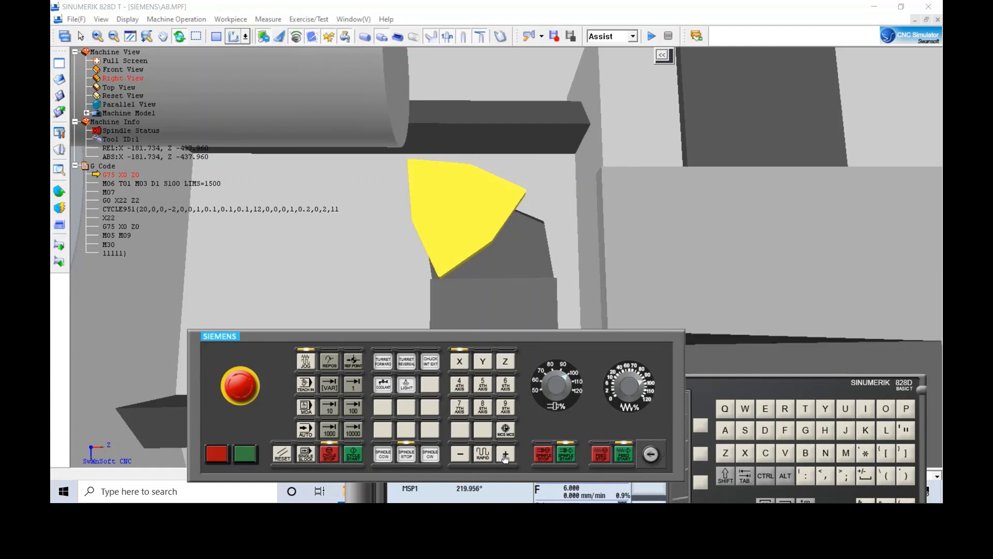
{"action": "left_click", "coordinate": [460, 454]}
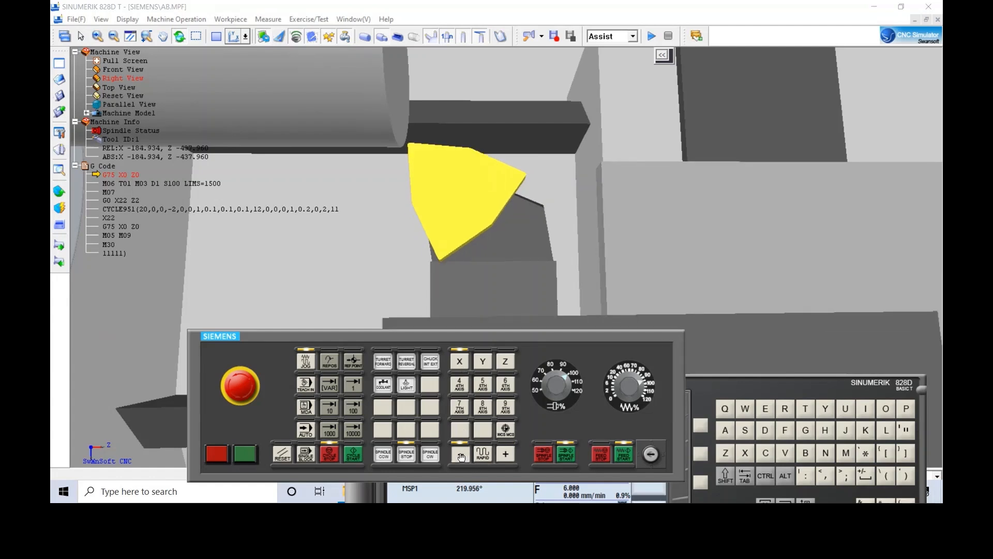
{"action": "left_click", "coordinate": [505, 453]}
{"action": "left_click", "coordinate": [505, 454]}
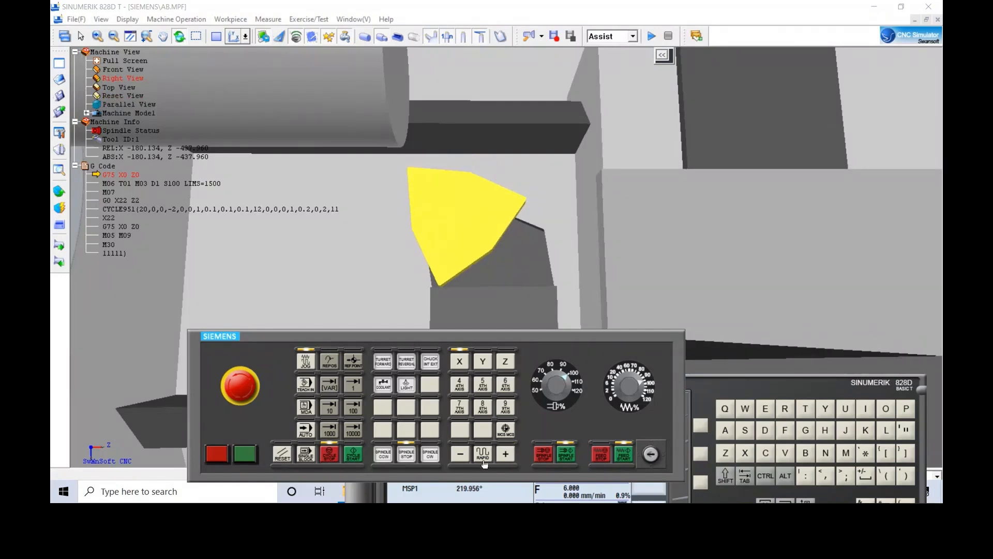
{"action": "left_click", "coordinate": [461, 455]}
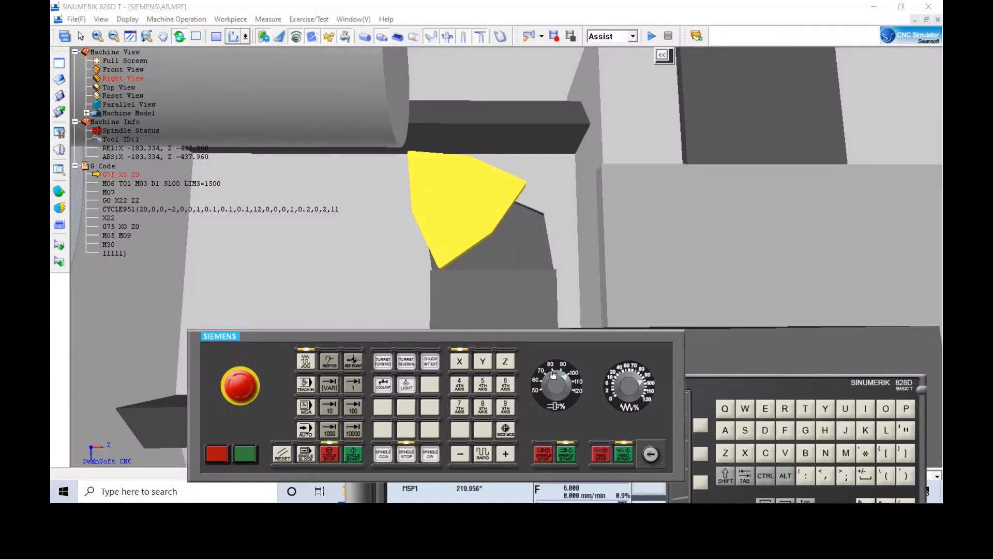
Step: Set the spindle override to 50% and the feed override to 0.1%, and jog X finely to about X -183.4
{"action": "left_click", "coordinate": [544, 389]}
{"action": "left_click", "coordinate": [461, 457]}
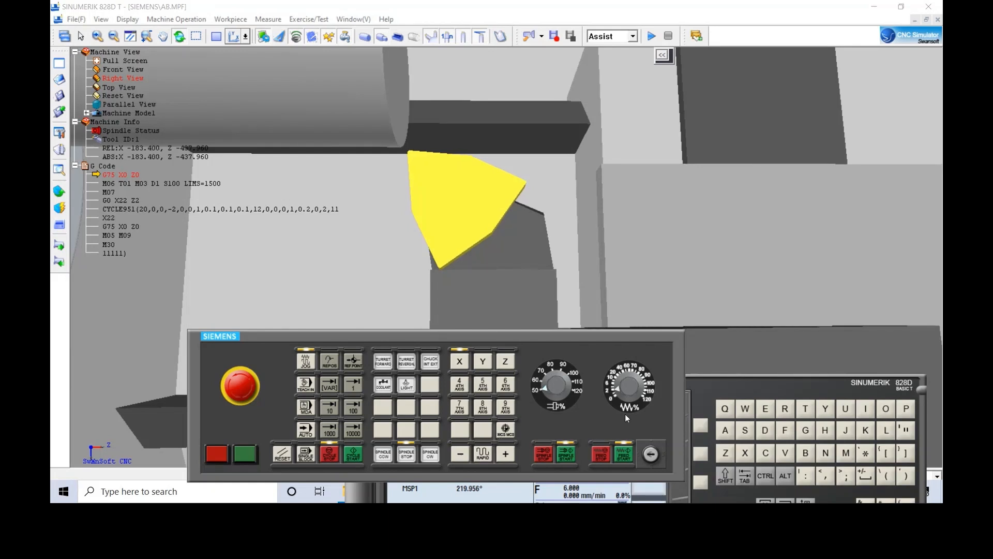
{"action": "left_click", "coordinate": [615, 379]}
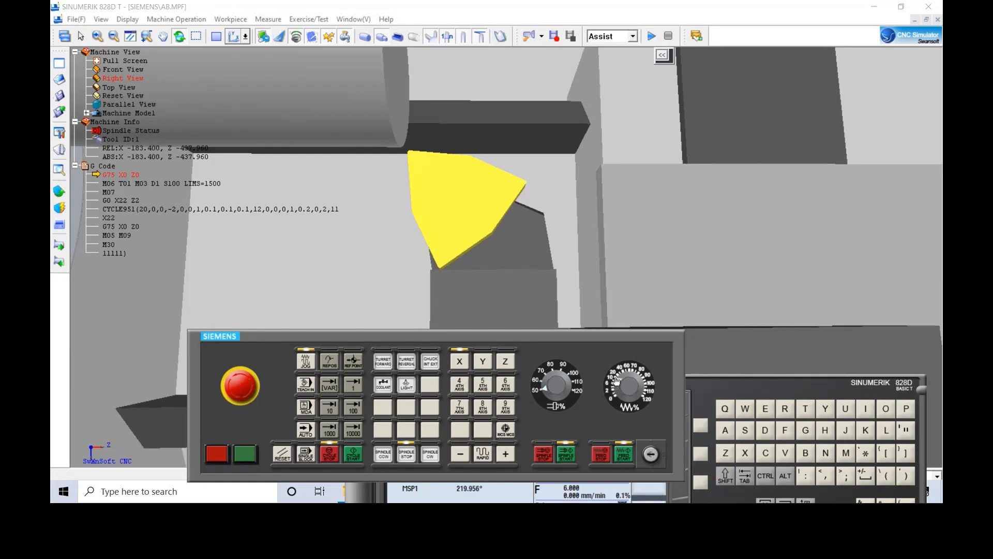
{"action": "left_click", "coordinate": [461, 458]}
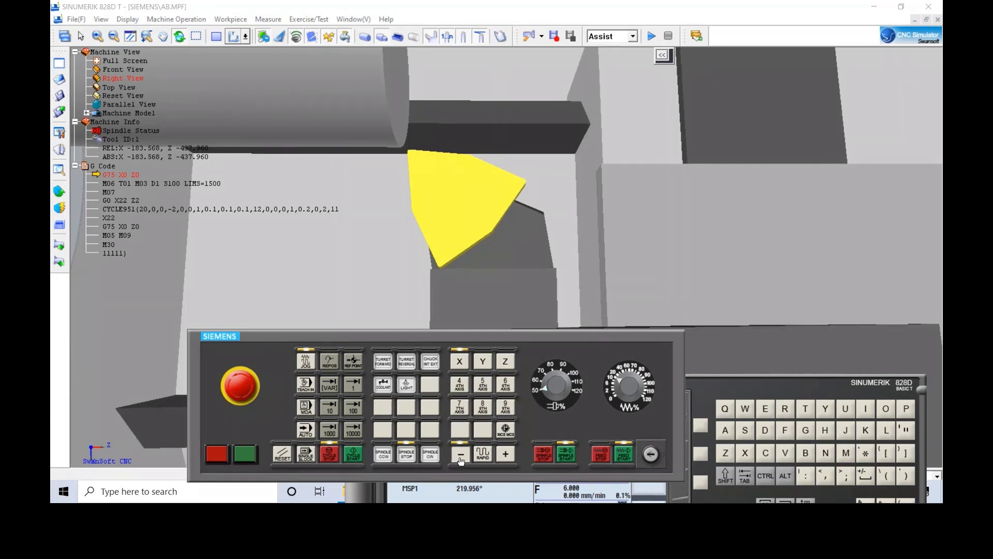
{"action": "left_click", "coordinate": [506, 455]}
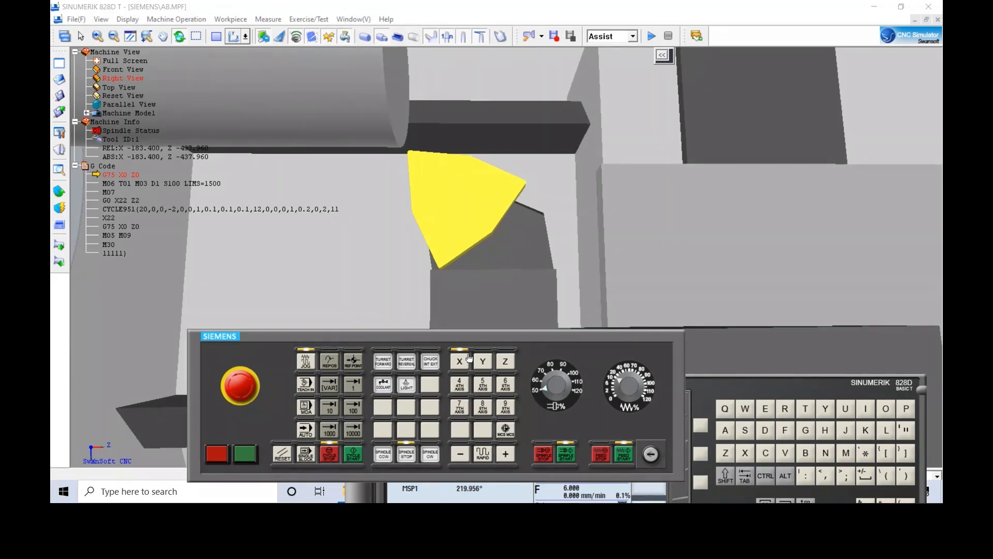
Step: Jog Z and X alternately in the minus direction in fine steps to about X -183.7, Z -439.1
{"action": "left_click", "coordinate": [506, 362]}
{"action": "left_click", "coordinate": [461, 456]}
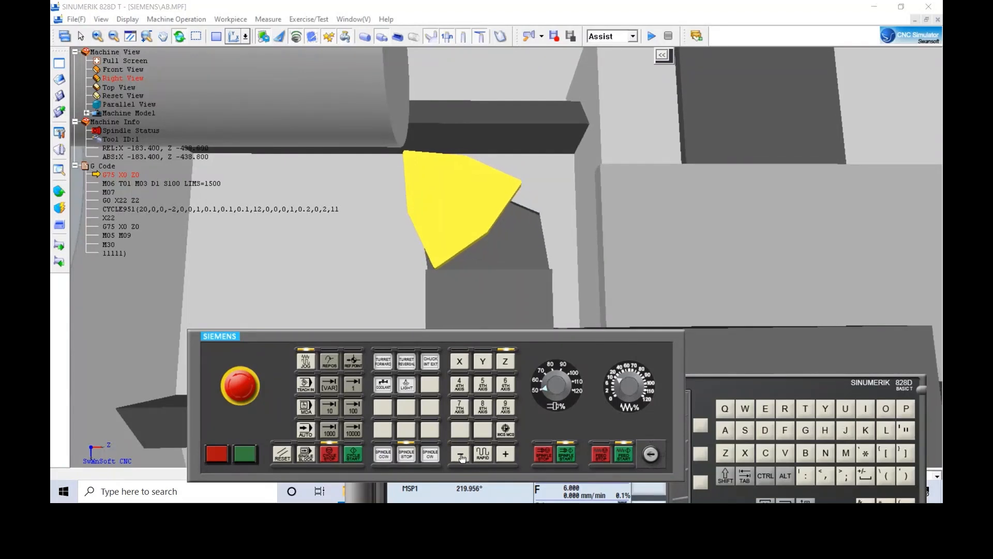
{"action": "left_click", "coordinate": [460, 361]}
{"action": "left_click", "coordinate": [461, 455]}
{"action": "left_click", "coordinate": [505, 361]}
{"action": "left_click", "coordinate": [460, 455]}
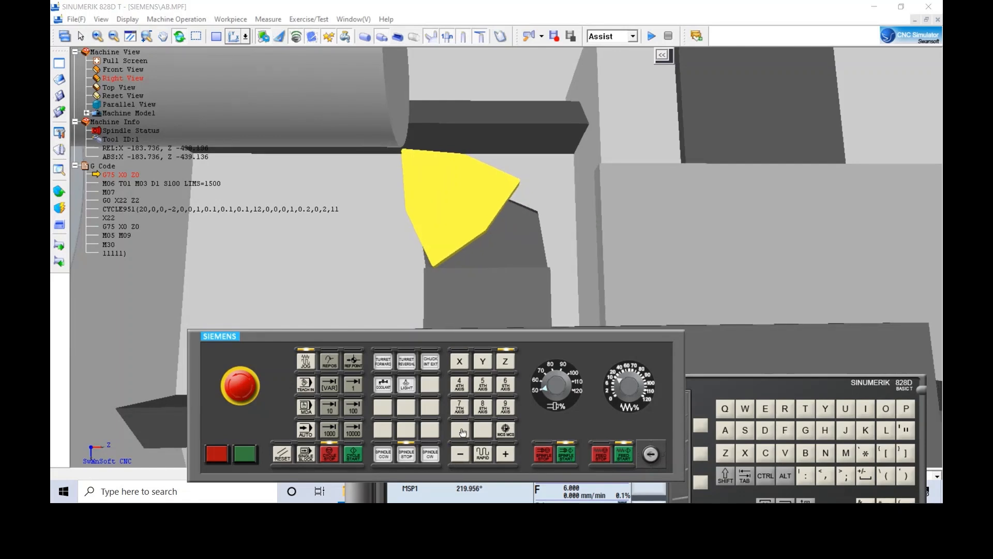
Step: Move the insert tip nearer to the workpiece corner by fine jogging to about X -184.1, Z -439.8
{"action": "left_click", "coordinate": [460, 362]}
{"action": "left_click", "coordinate": [461, 456]}
{"action": "scroll", "coordinate": [376, 172], "scroll_direction": "up", "scroll_amount": 4}
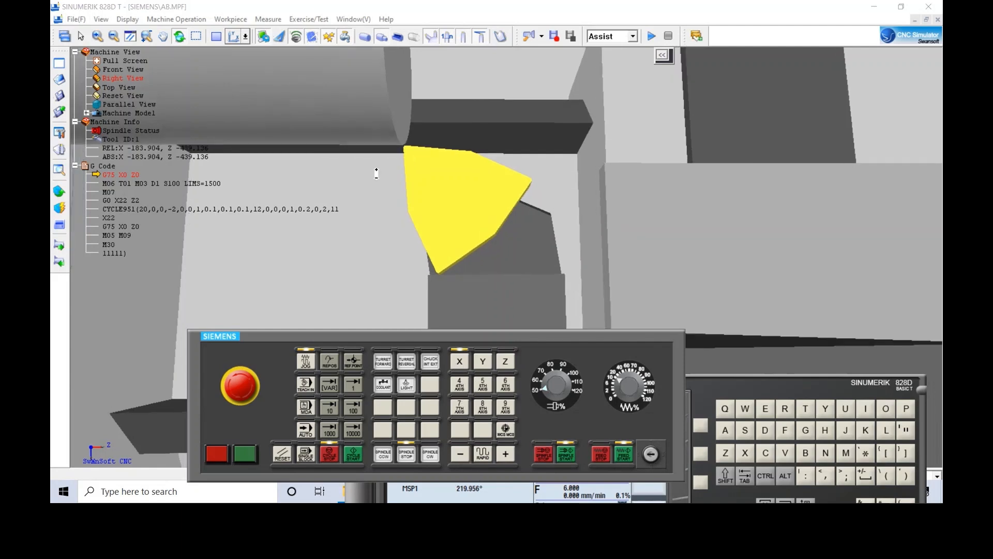
{"action": "left_click", "coordinate": [461, 454]}
{"action": "left_click", "coordinate": [505, 454]}
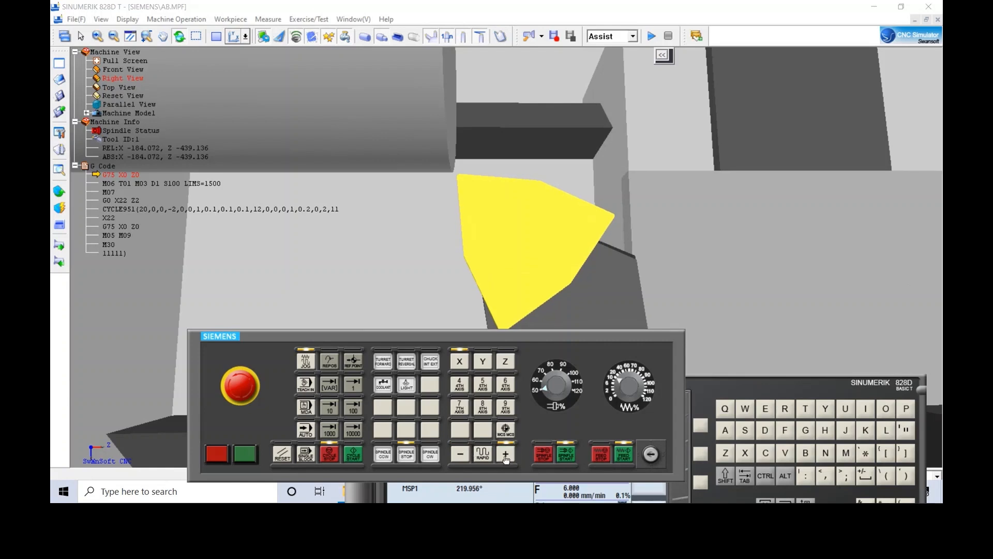
{"action": "left_click", "coordinate": [506, 361]}
{"action": "left_click", "coordinate": [460, 454]}
{"action": "left_click", "coordinate": [460, 455]}
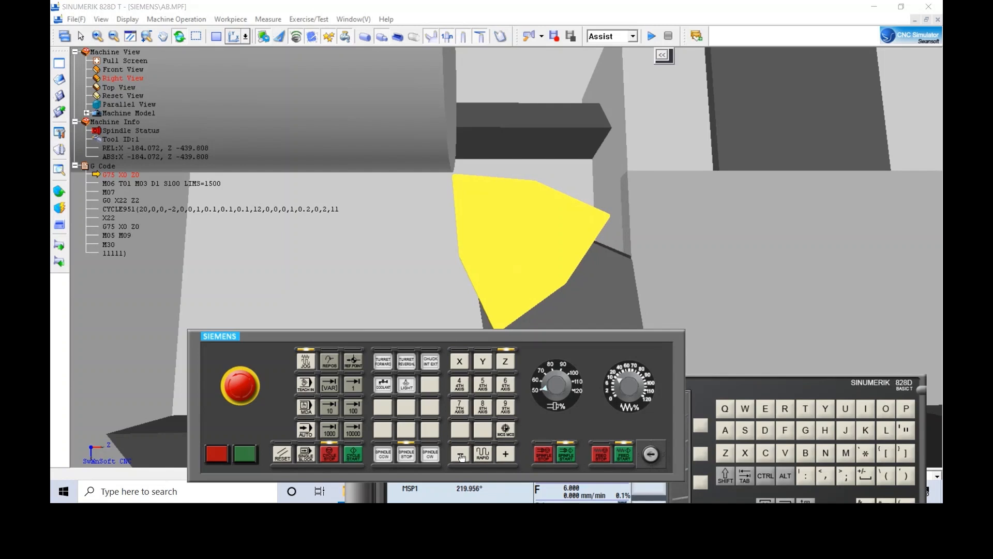
Step: Bring the insert tip against the workpiece corner by jogging X to about -184.7 and Z to about -440.1
{"action": "scroll", "coordinate": [454, 148], "scroll_direction": "up", "scroll_amount": 3}
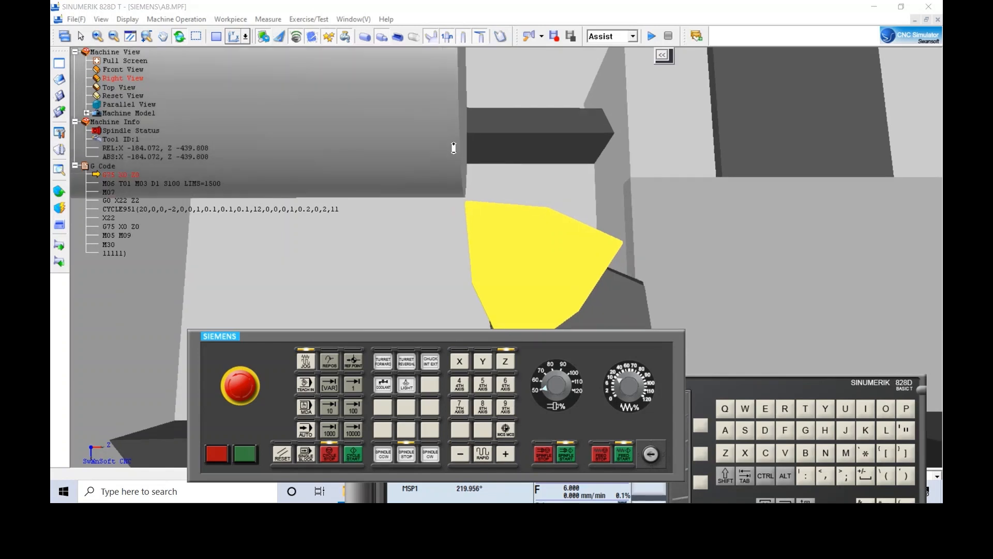
{"action": "scroll", "coordinate": [482, 231], "scroll_direction": "up", "scroll_amount": 3}
{"action": "scroll", "coordinate": [479, 241], "scroll_direction": "up", "scroll_amount": 1}
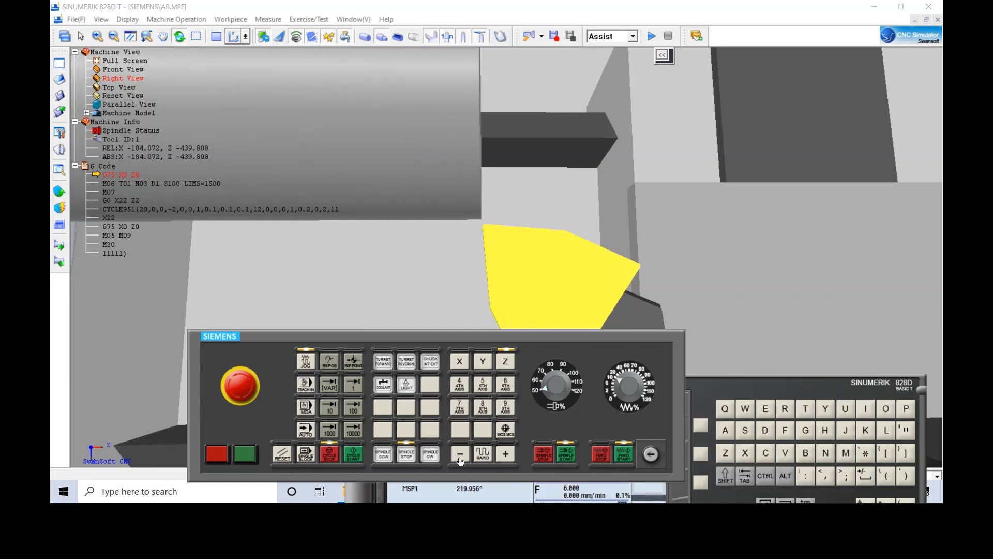
{"action": "left_click", "coordinate": [459, 361]}
{"action": "left_click", "coordinate": [461, 455]}
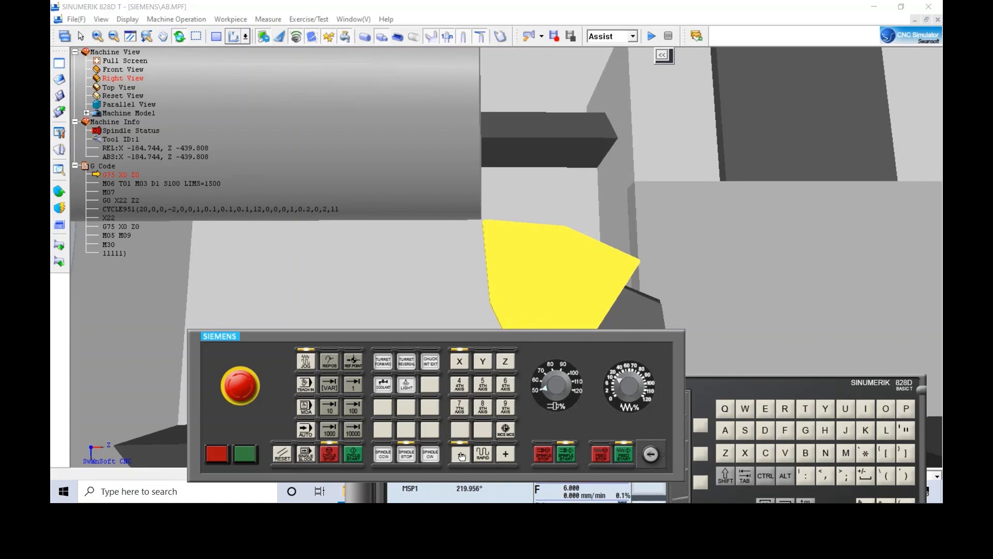
{"action": "left_click", "coordinate": [506, 361]}
{"action": "left_click", "coordinate": [459, 454]}
{"action": "scroll", "coordinate": [483, 245], "scroll_direction": "up", "scroll_amount": 3}
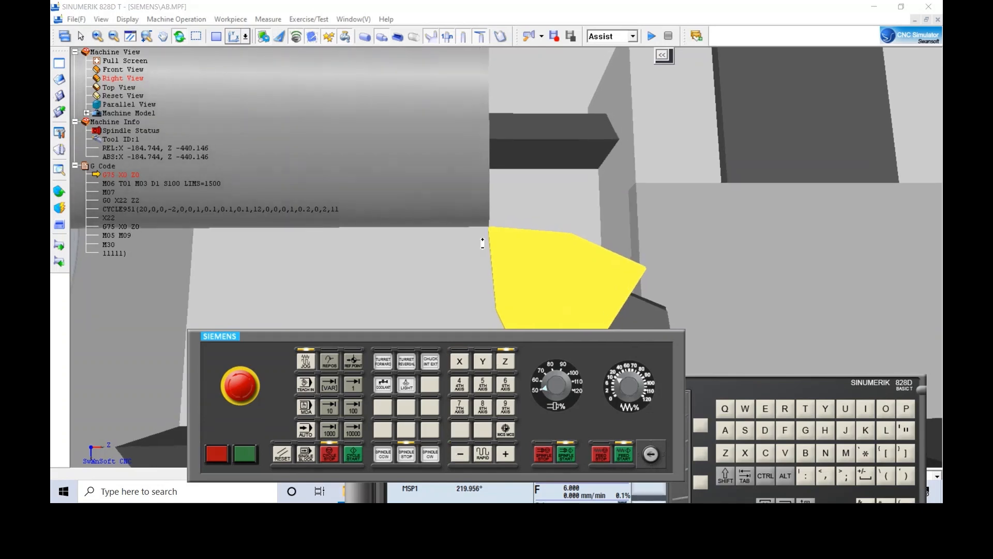
{"action": "scroll", "coordinate": [483, 245], "scroll_direction": "down", "scroll_amount": 1}
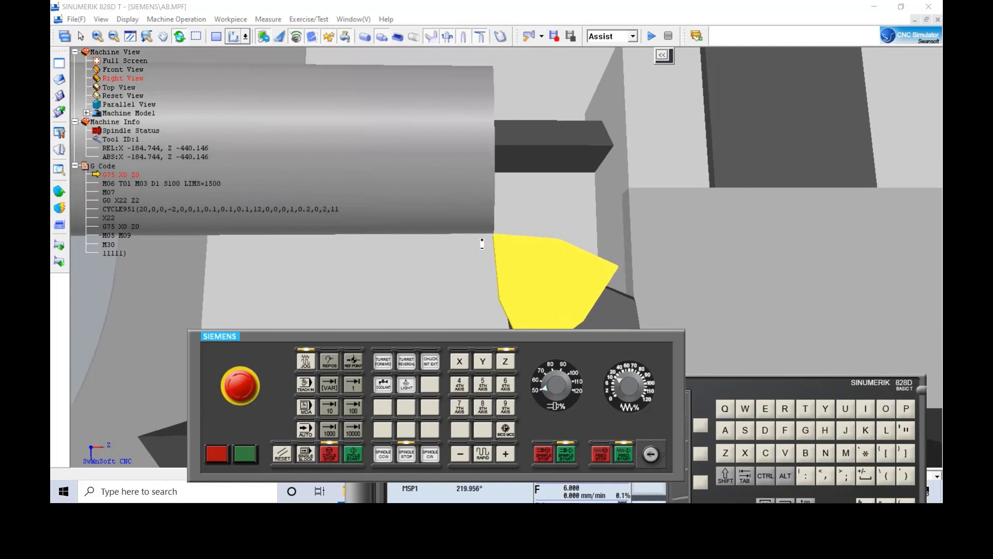
Step: Back the insert off slightly by jogging Z to about -439.98 and X to about -184.58
{"action": "left_click", "coordinate": [506, 459]}
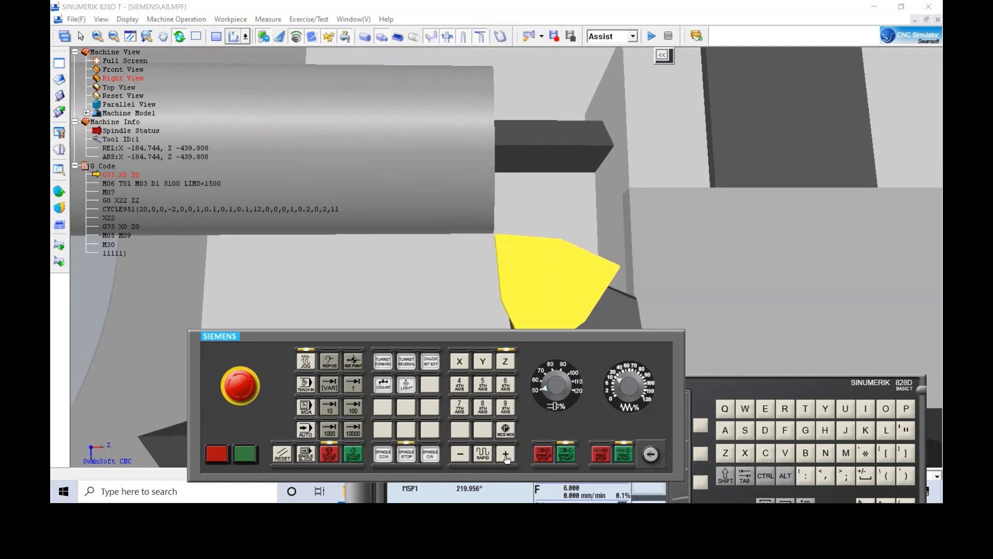
{"action": "left_click", "coordinate": [465, 455]}
{"action": "left_click", "coordinate": [462, 363]}
{"action": "left_click", "coordinate": [505, 454]}
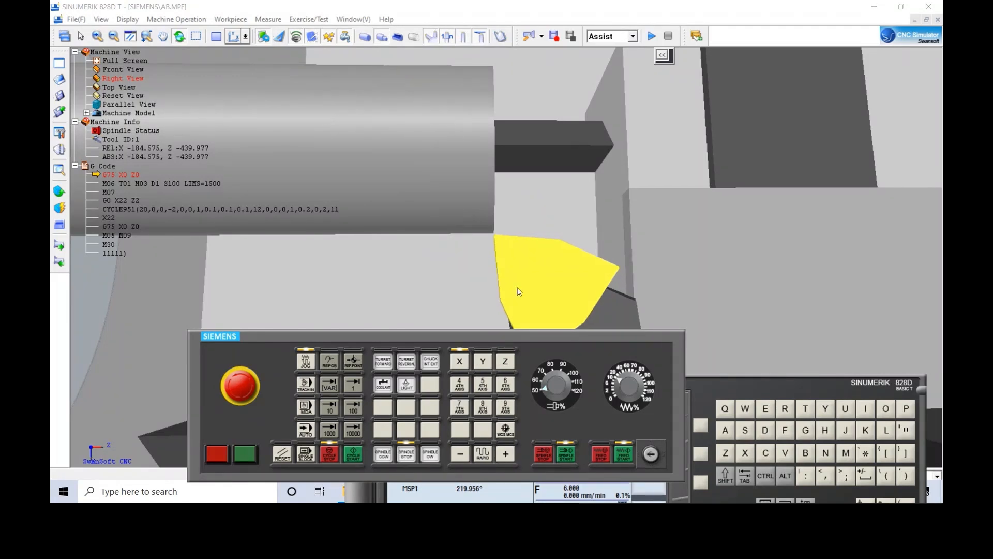
Step: Examine the contact between the insert tip and the workpiece corner from several angles and distances
{"action": "scroll", "coordinate": [517, 287], "scroll_direction": "up", "scroll_amount": 2}
{"action": "scroll", "coordinate": [494, 235], "scroll_direction": "up", "scroll_amount": 1}
{"action": "scroll", "coordinate": [495, 243], "scroll_direction": "down", "scroll_amount": 4}
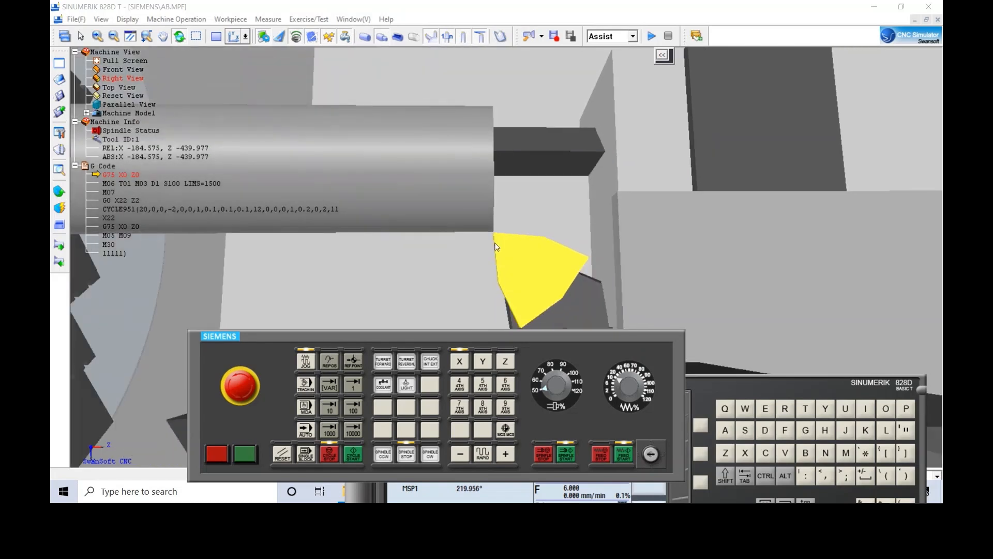
{"action": "scroll", "coordinate": [495, 246], "scroll_direction": "up", "scroll_amount": 2}
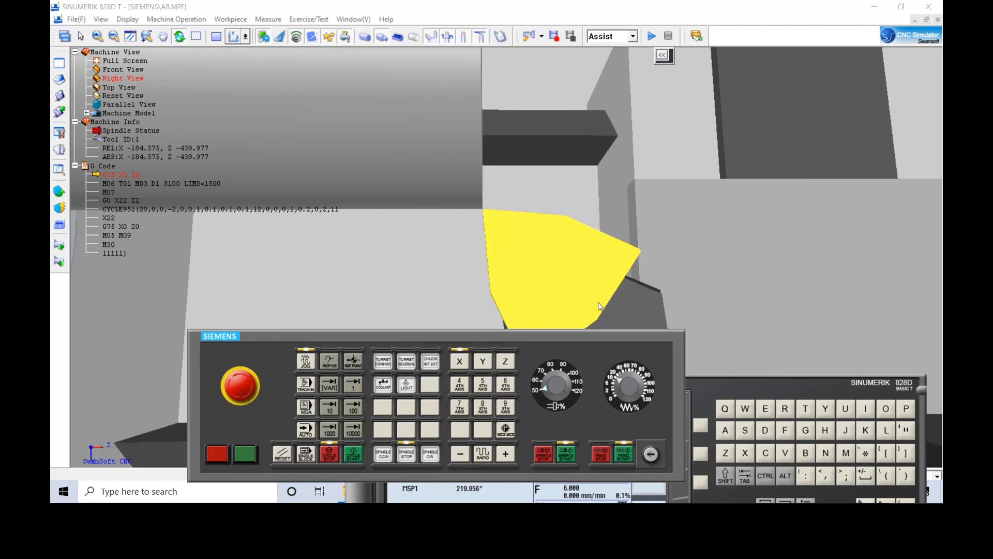
{"action": "scroll", "coordinate": [609, 307], "scroll_direction": "down", "scroll_amount": 10}
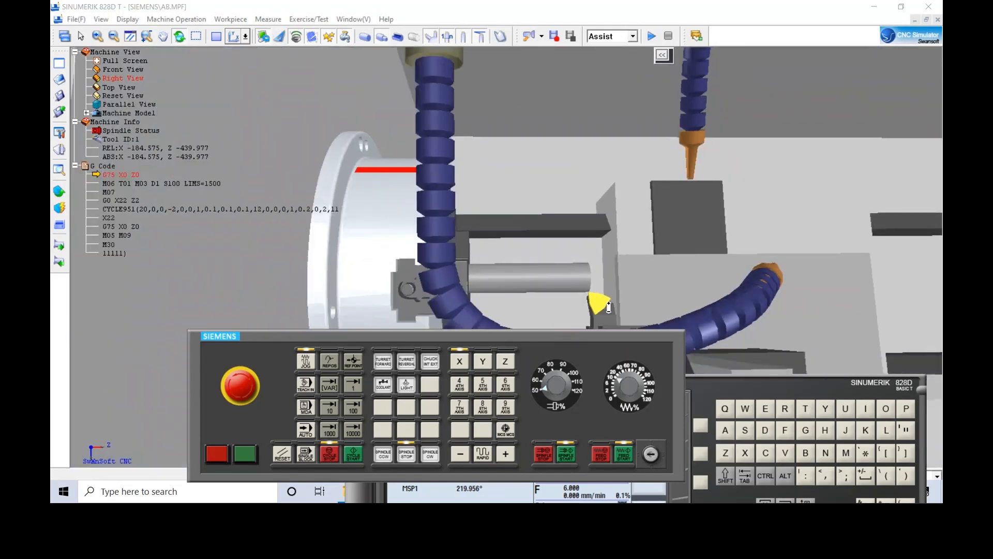
{"action": "left_click_drag", "start_coordinate": [609, 308], "coordinate": [860, 344]}
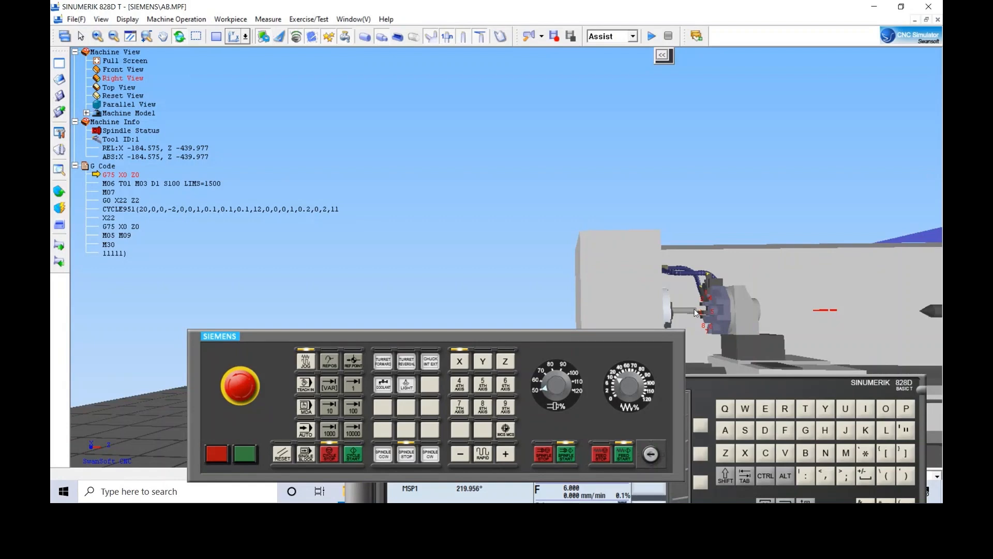
{"action": "scroll", "coordinate": [695, 312], "scroll_direction": "up", "scroll_amount": 5}
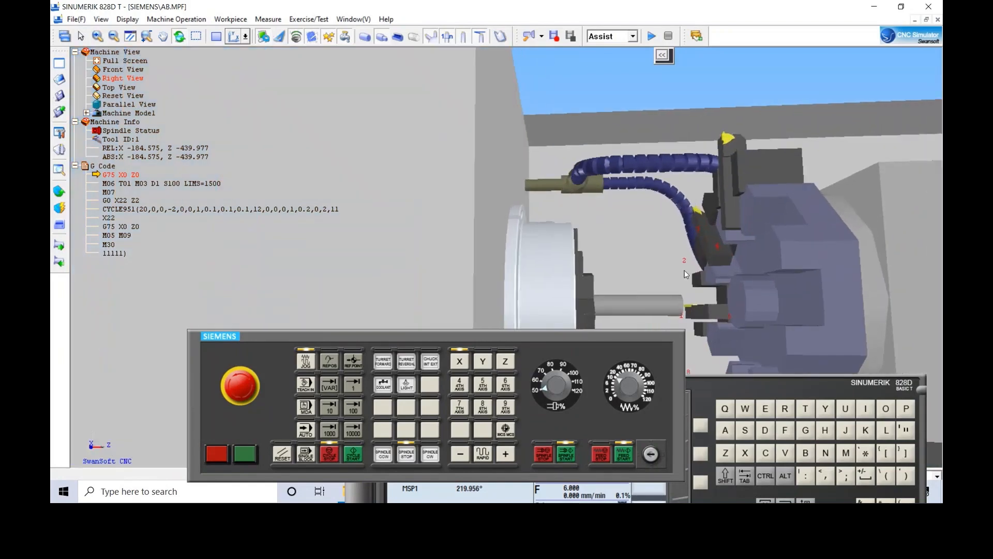
{"action": "left_click_drag", "start_coordinate": [665, 263], "coordinate": [663, 305]}
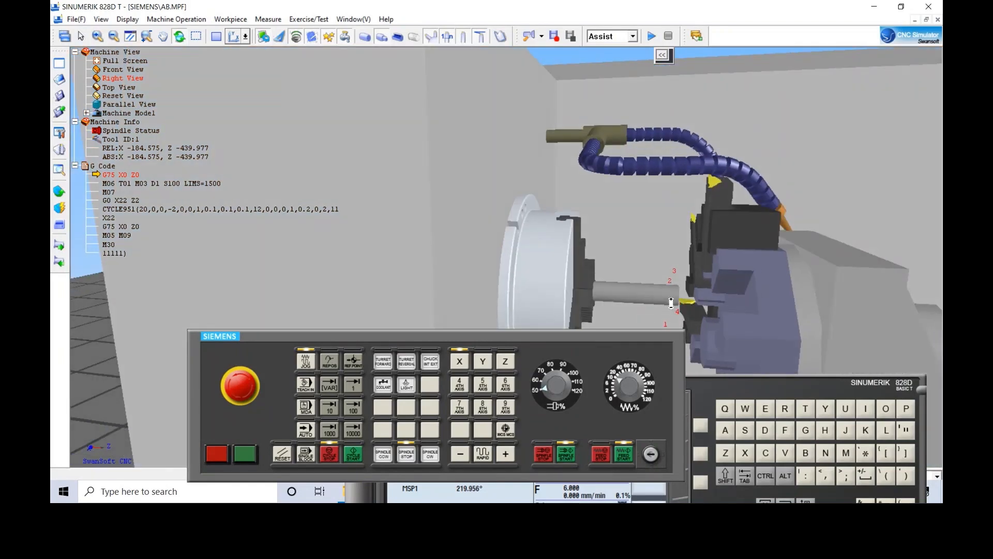
{"action": "scroll", "coordinate": [671, 303], "scroll_direction": "up", "scroll_amount": 3}
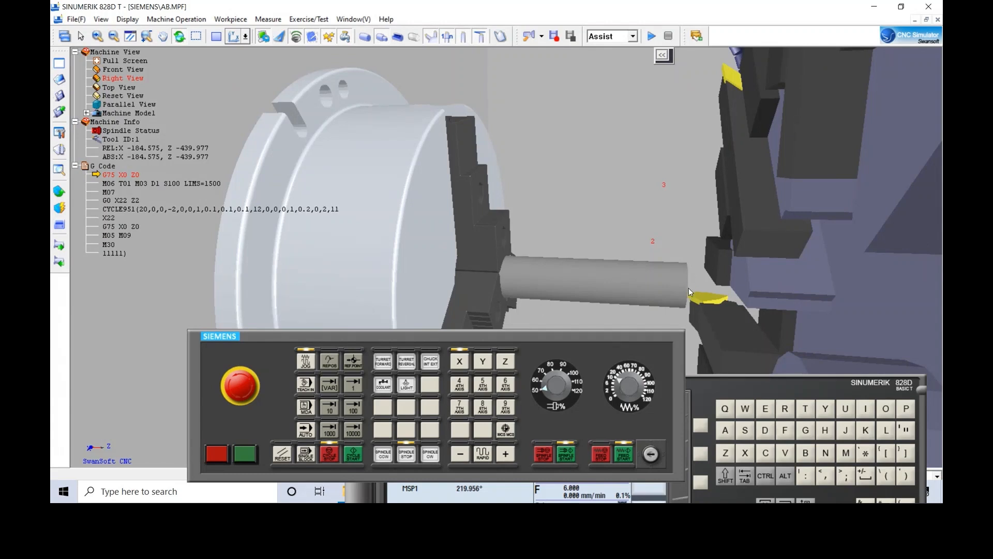
{"action": "mouse_move", "coordinate": [695, 280]}
{"action": "left_mouse_down"}
{"action": "mouse_move", "coordinate": [686, 285]}
{"action": "mouse_move", "coordinate": [700, 296]}
{"action": "left_mouse_up"}
{"action": "scroll", "coordinate": [698, 295], "scroll_direction": "up", "scroll_amount": 5}
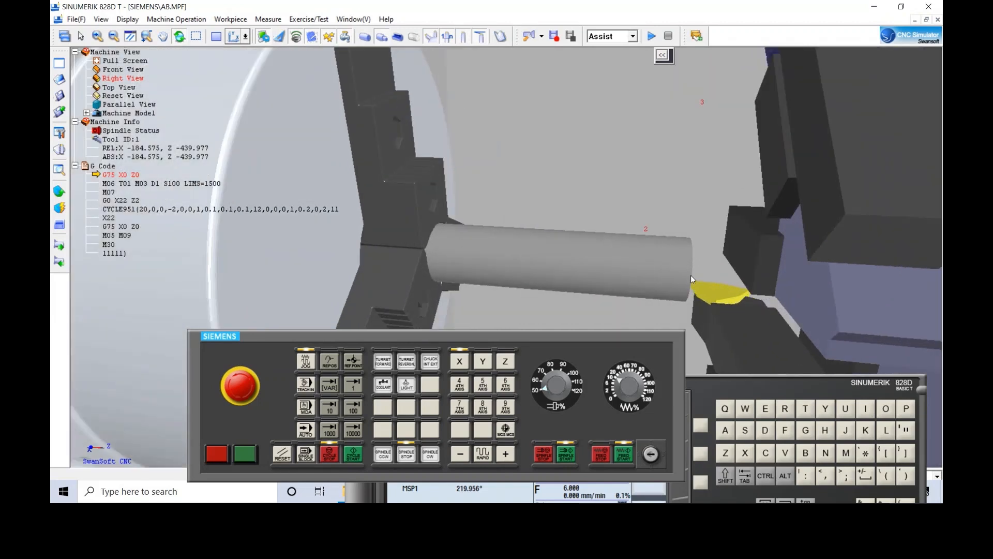
{"action": "left_click_drag", "start_coordinate": [697, 277], "coordinate": [687, 279]}
{"action": "scroll", "coordinate": [686, 281], "scroll_direction": "up", "scroll_amount": 2}
{"action": "scroll", "coordinate": [686, 286], "scroll_direction": "down", "scroll_amount": 5}
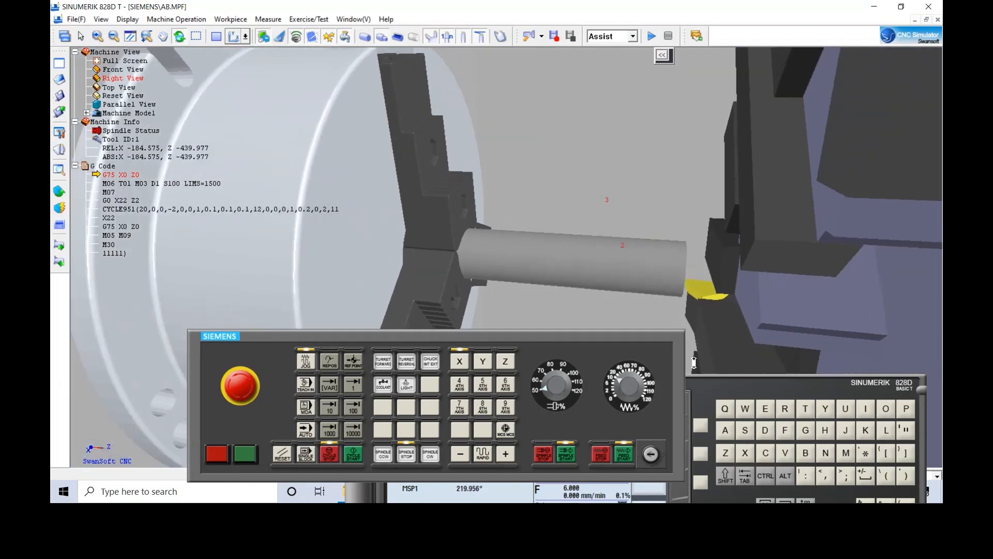
{"action": "scroll", "coordinate": [755, 320], "scroll_direction": "up", "scroll_amount": 2}
{"action": "scroll", "coordinate": [754, 321], "scroll_direction": "down", "scroll_amount": 5}
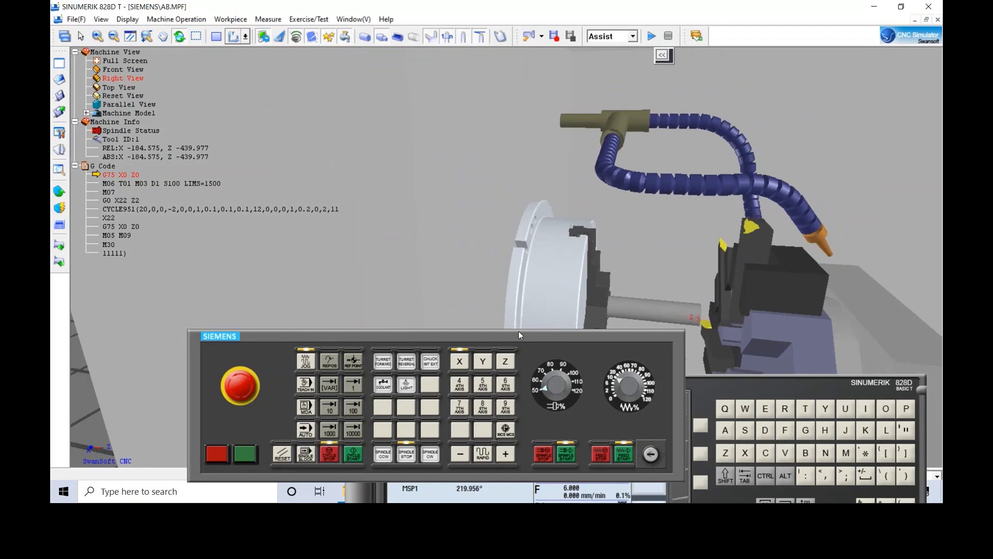
Step: Reposition the machine control panel and the SINUMERIK 828D operator panel so the controller display is fully in view
{"action": "left_click_drag", "start_coordinate": [518, 331], "coordinate": [499, 198]}
{"action": "left_click_drag", "start_coordinate": [621, 384], "coordinate": [524, 164]}
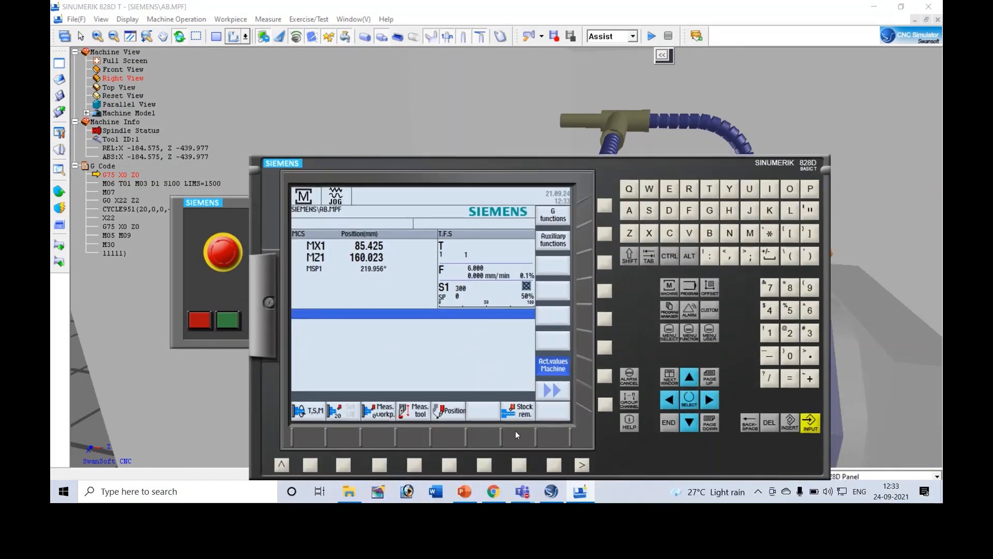
Step: Switch to the PowerPoint slide on work offset simulation and review the procedure up to moving the tool near the work part
{"action": "left_click", "coordinate": [464, 492]}
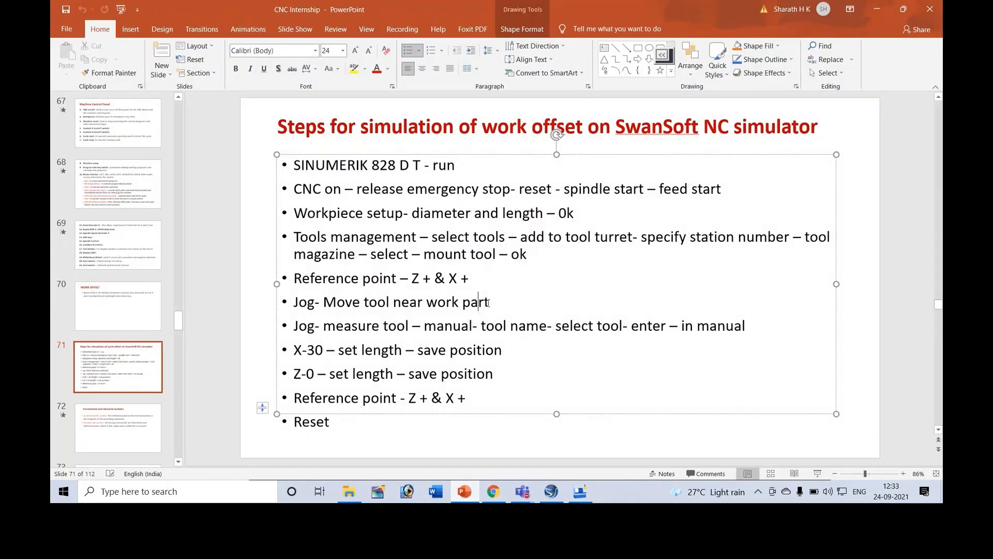
{"action": "left_click_drag", "start_coordinate": [489, 302], "coordinate": [281, 164]}
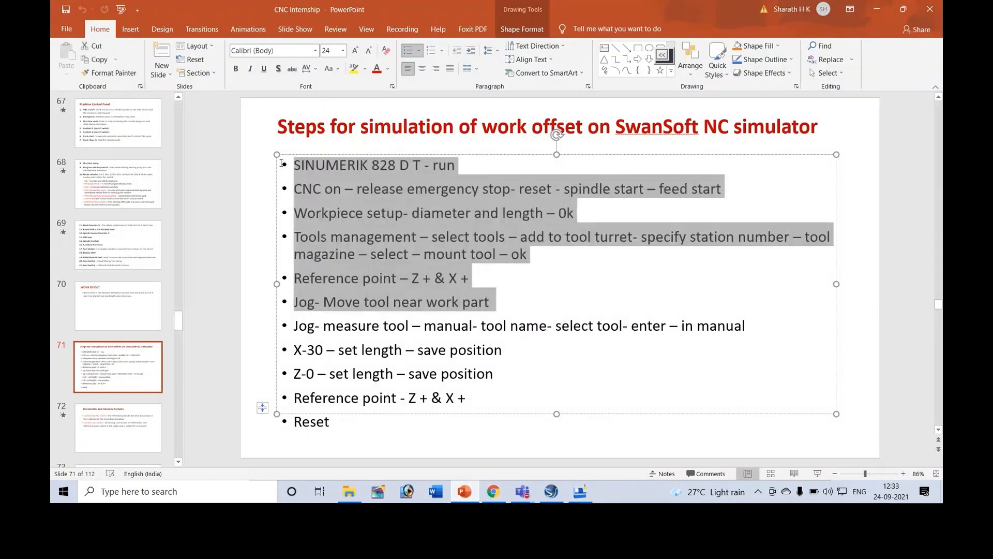
{"action": "left_click", "coordinate": [427, 305]}
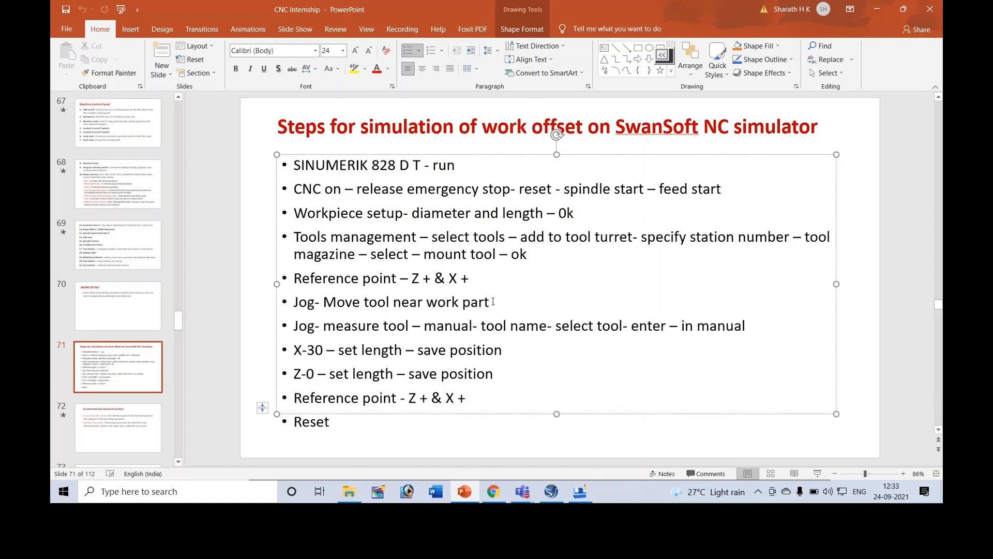
{"action": "left_click_drag", "start_coordinate": [500, 300], "coordinate": [303, 157]}
{"action": "left_click", "coordinate": [916, 399]}
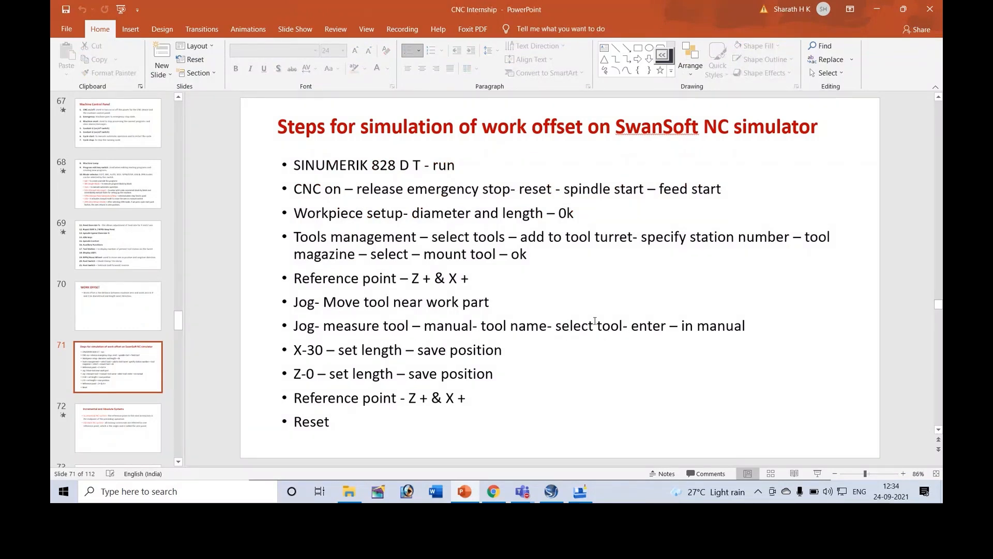
Step: Review the measure-tool and X-30 lines of the procedure slide, then return to the SwanSoft simulator with the operator panel moved clear
{"action": "left_click_drag", "start_coordinate": [323, 327], "coordinate": [764, 328]}
{"action": "left_click", "coordinate": [421, 347]}
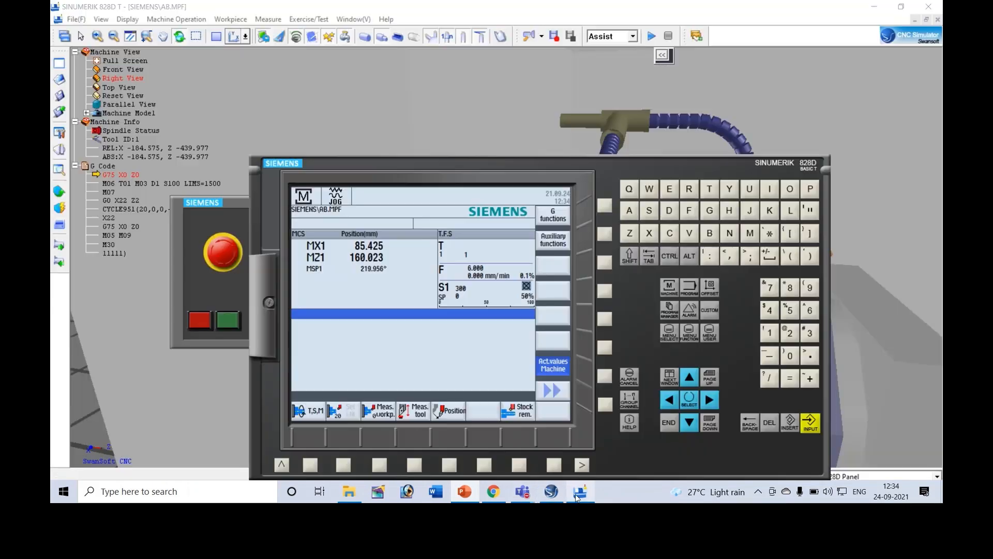
{"action": "left_click", "coordinate": [574, 494]}
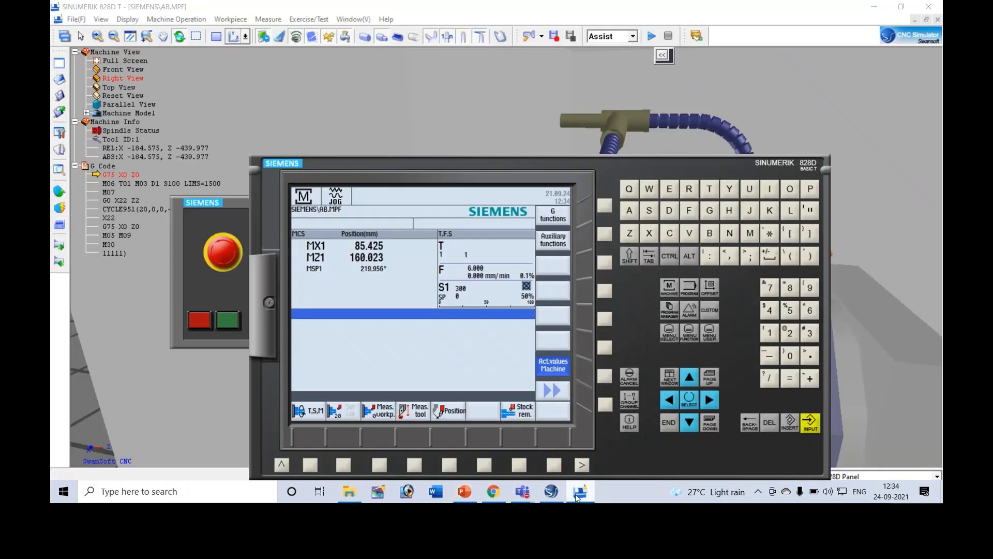
{"action": "left_click_drag", "start_coordinate": [558, 167], "coordinate": [657, 61]}
Step: Start the spindle counterclockwise, apply a cycle stop, and stop the spindle again
{"action": "left_click", "coordinate": [290, 204]}
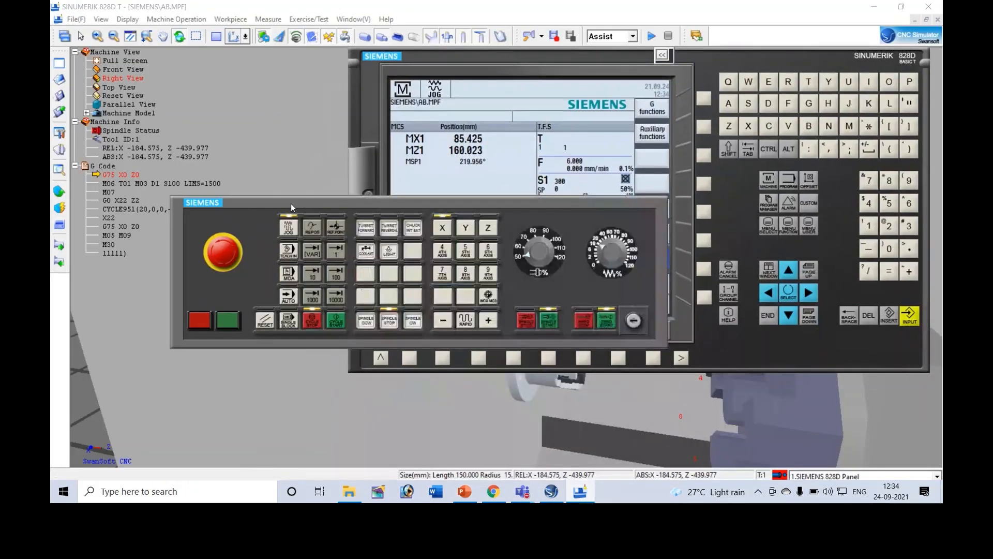
{"action": "left_click", "coordinate": [361, 317]}
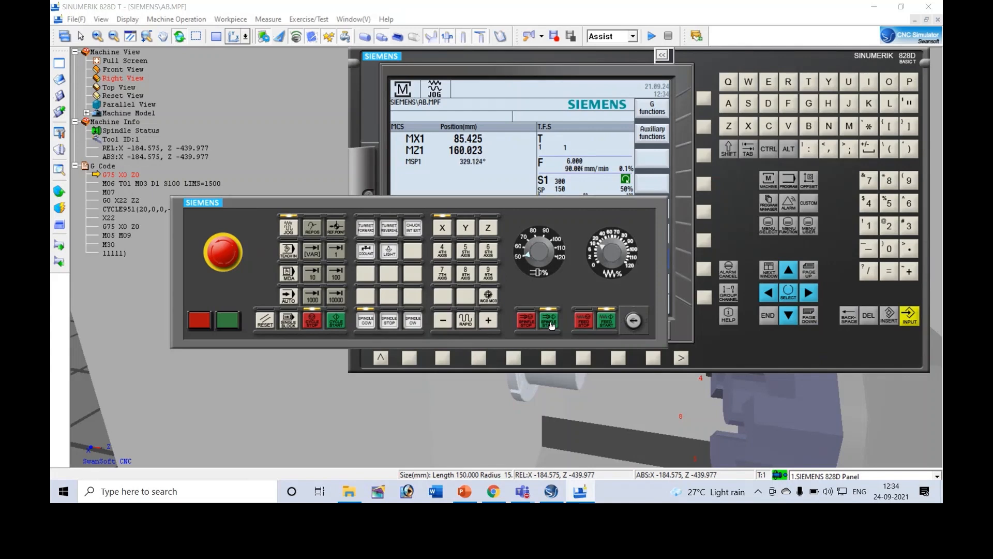
{"action": "left_click", "coordinate": [313, 322]}
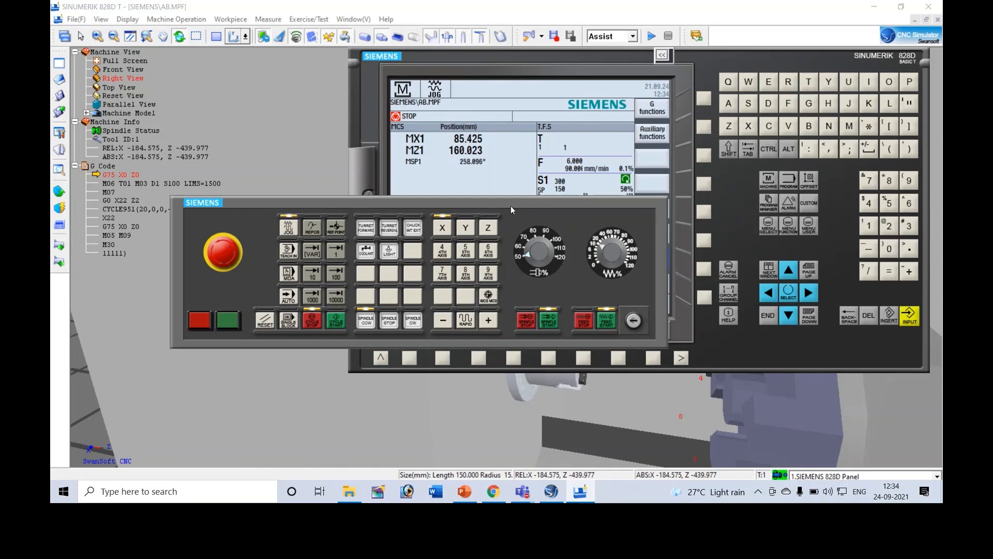
{"action": "left_click_drag", "start_coordinate": [463, 201], "coordinate": [257, 159]}
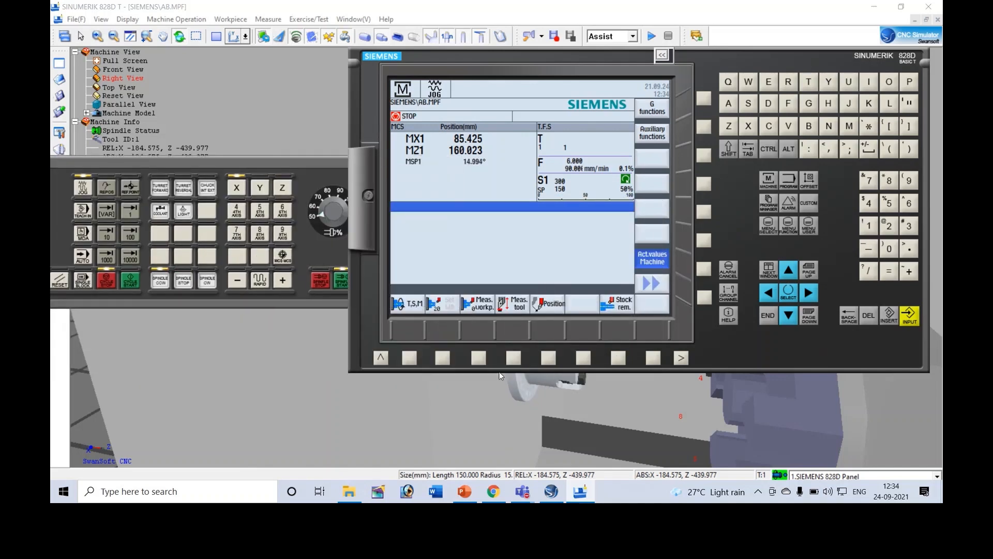
{"action": "scroll", "coordinate": [560, 424], "scroll_direction": "down", "scroll_amount": 8}
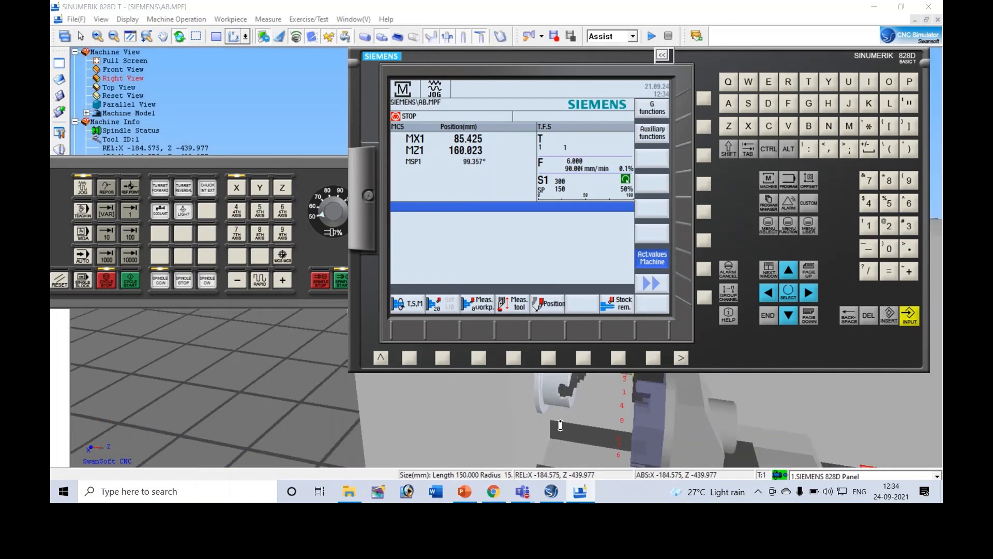
{"action": "scroll", "coordinate": [560, 425], "scroll_direction": "down", "scroll_amount": 3}
{"action": "scroll", "coordinate": [567, 422], "scroll_direction": "up", "scroll_amount": 4}
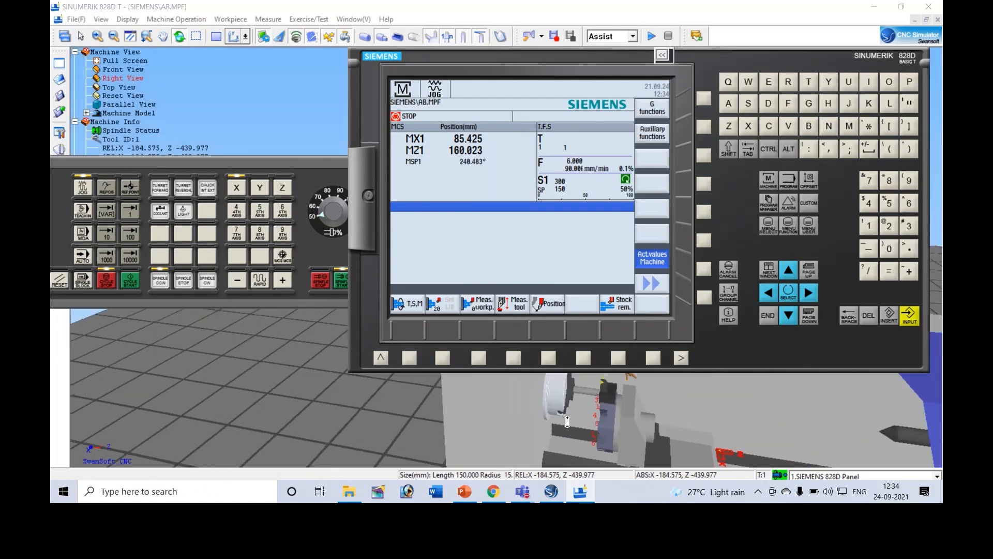
{"action": "scroll", "coordinate": [190, 335], "scroll_direction": "up", "scroll_amount": 1}
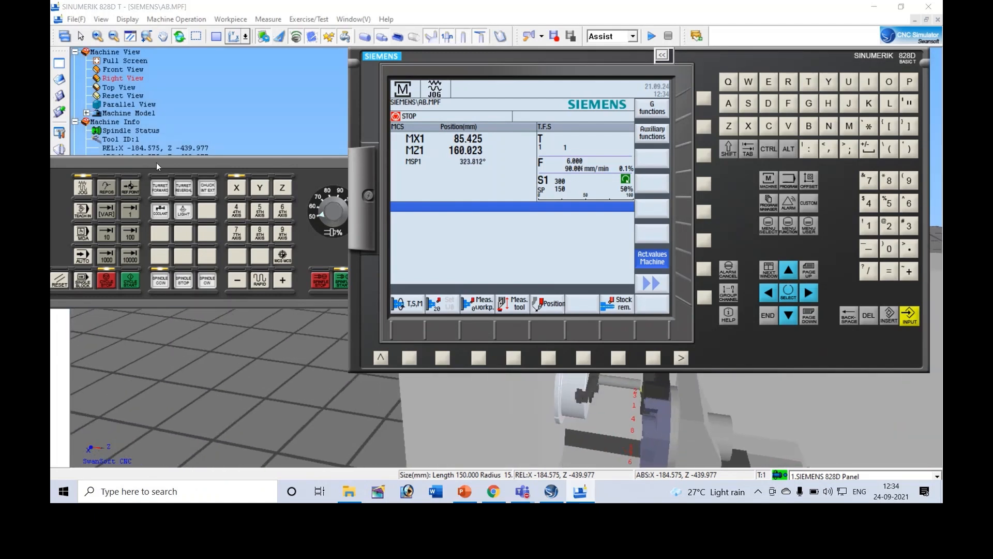
{"action": "left_click", "coordinate": [368, 195]}
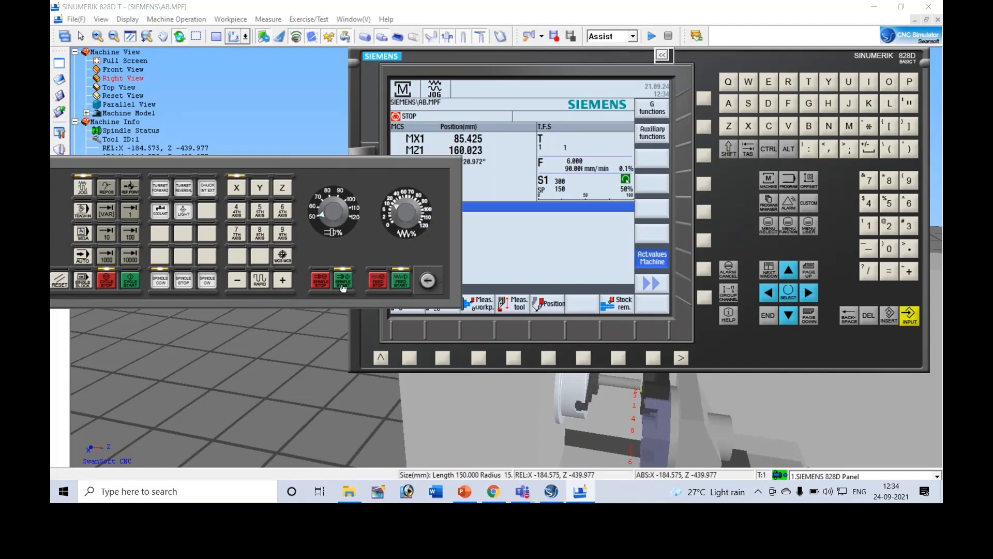
{"action": "left_click", "coordinate": [314, 284]}
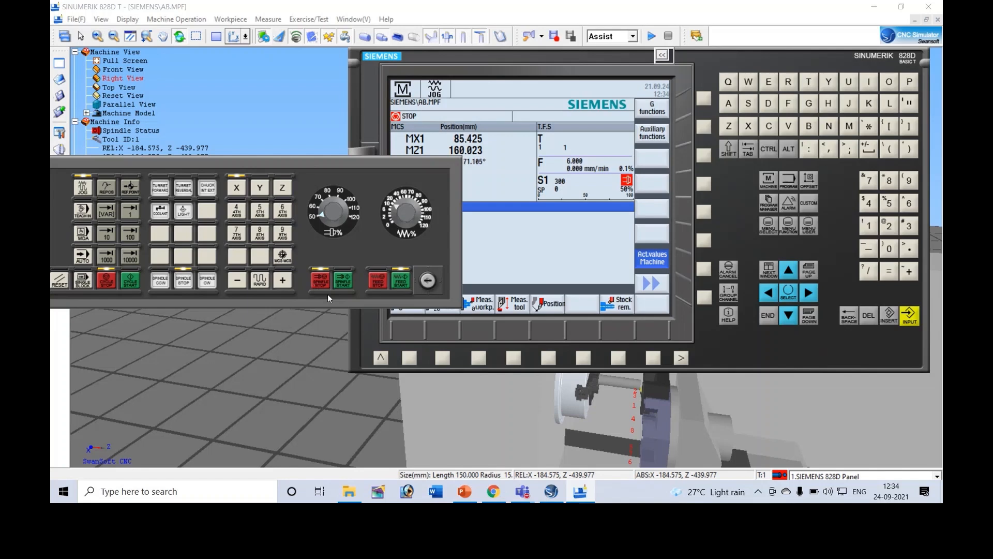
Step: Reposition the machine control panel below the operator panel so the controller display and its softkeys are uncovered
{"action": "left_click_drag", "start_coordinate": [321, 169], "coordinate": [433, 153]}
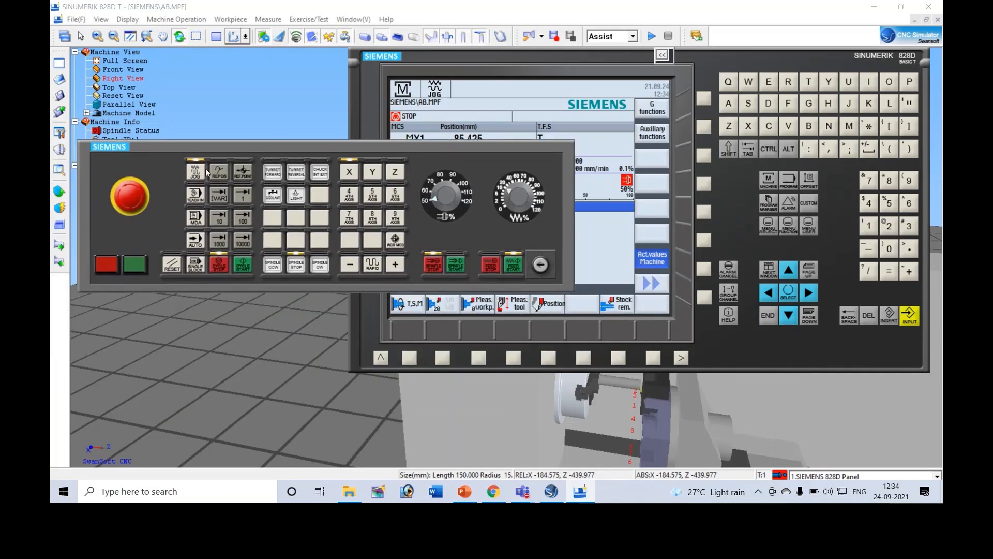
{"action": "left_click_drag", "start_coordinate": [246, 149], "coordinate": [495, 343]}
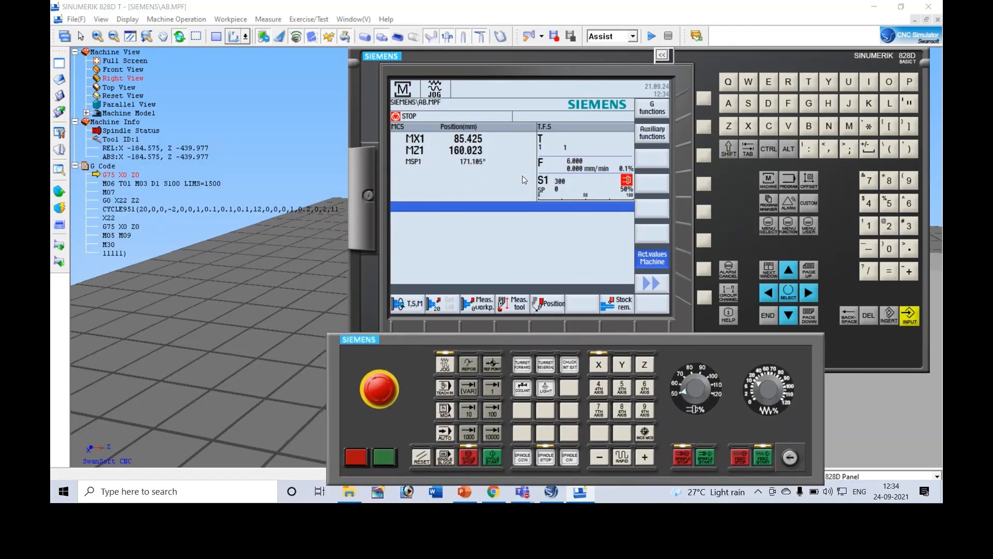
{"action": "left_click_drag", "start_coordinate": [478, 340], "coordinate": [425, 397]}
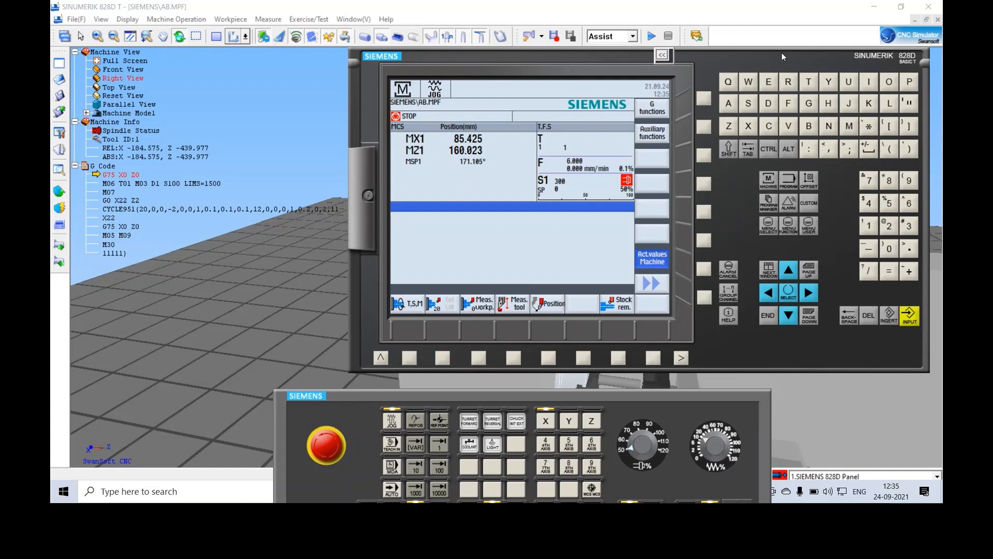
Step: Open the manual tool length measurement in JOG mode and bring up the tool list for choosing the tool
{"action": "left_click", "coordinate": [513, 358]}
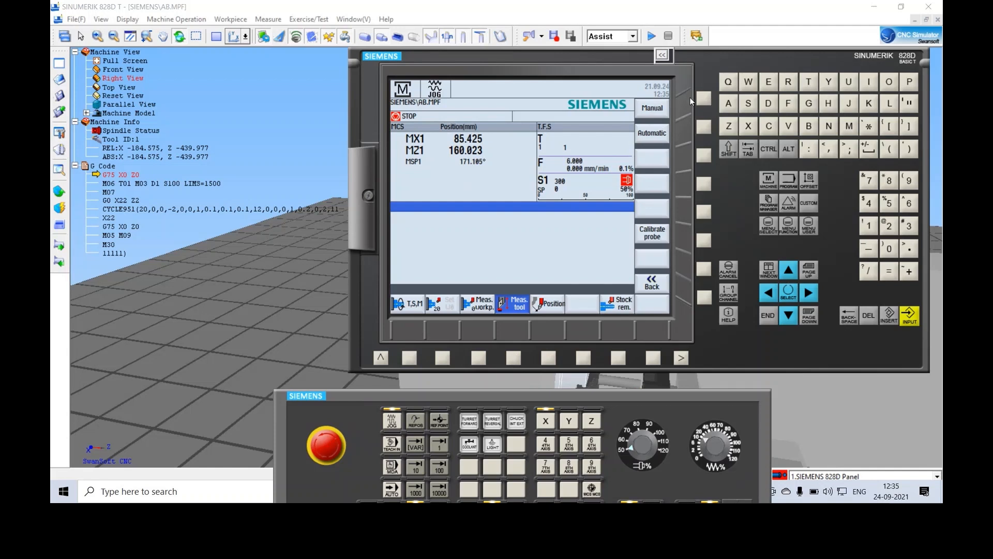
{"action": "left_click", "coordinate": [705, 100]}
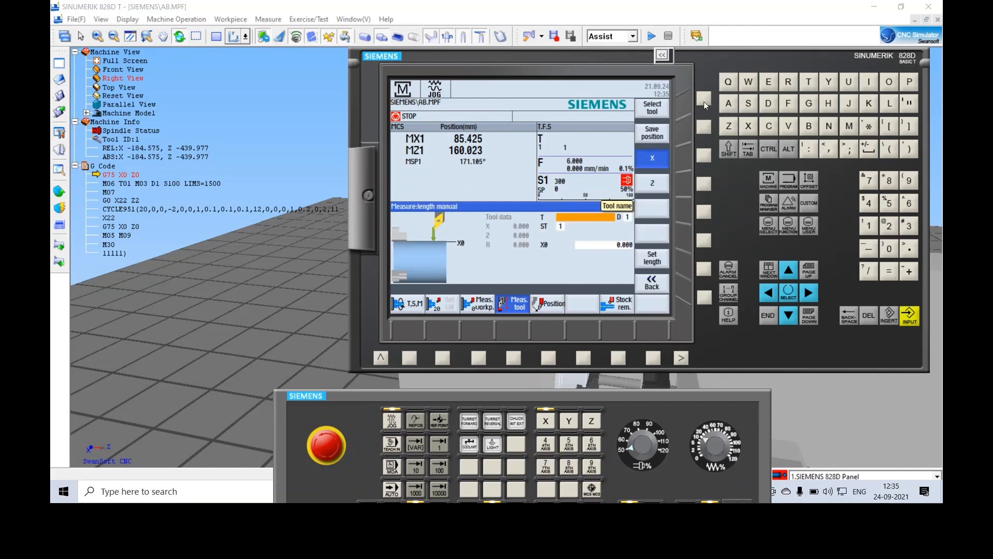
{"action": "left_click", "coordinate": [705, 103]}
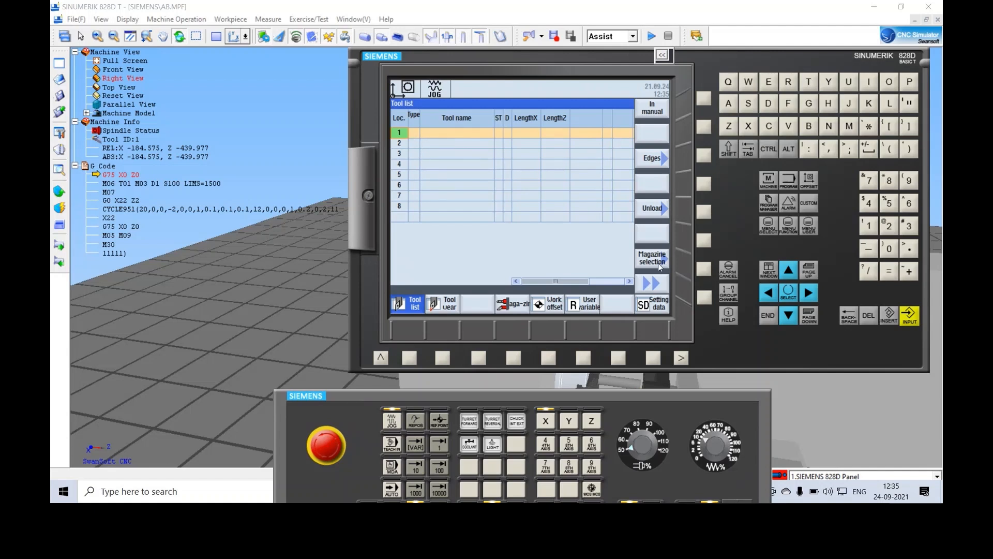
Step: Create a new type 500 roughing tool at magazine location 1 of the tool list
{"action": "left_click", "coordinate": [704, 269]}
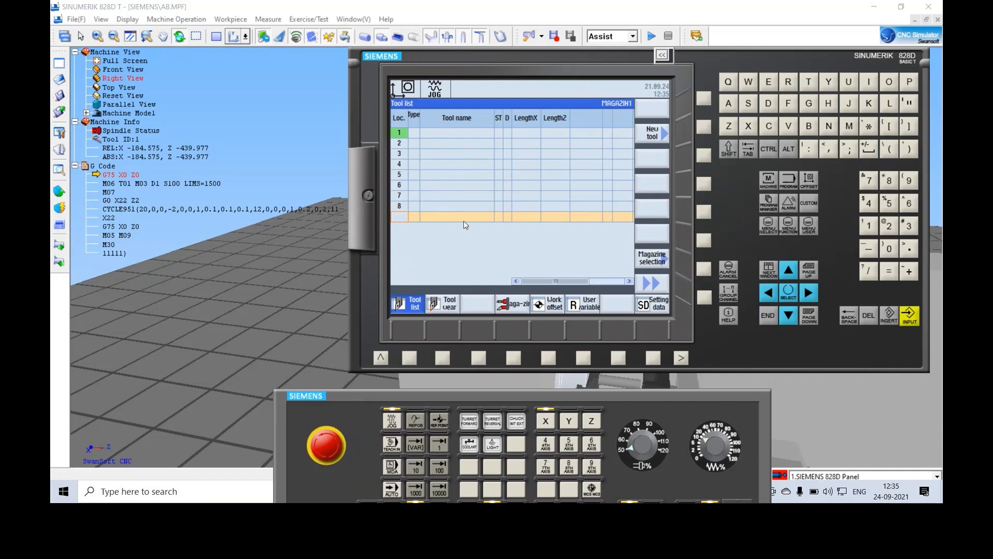
{"action": "key", "text": "Up"}
{"action": "key", "text": "Up"}
{"action": "key", "text": "Up"}
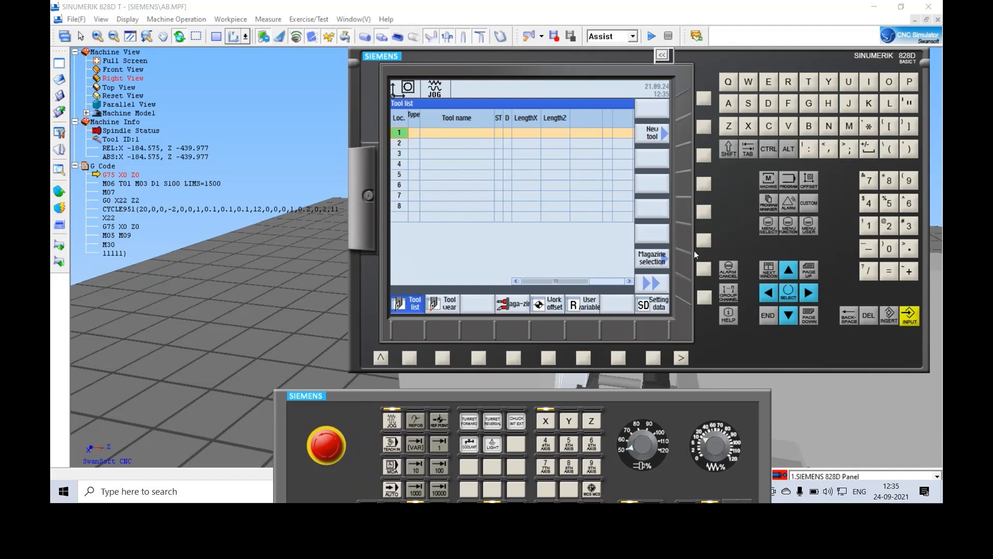
{"action": "left_click", "coordinate": [703, 130]}
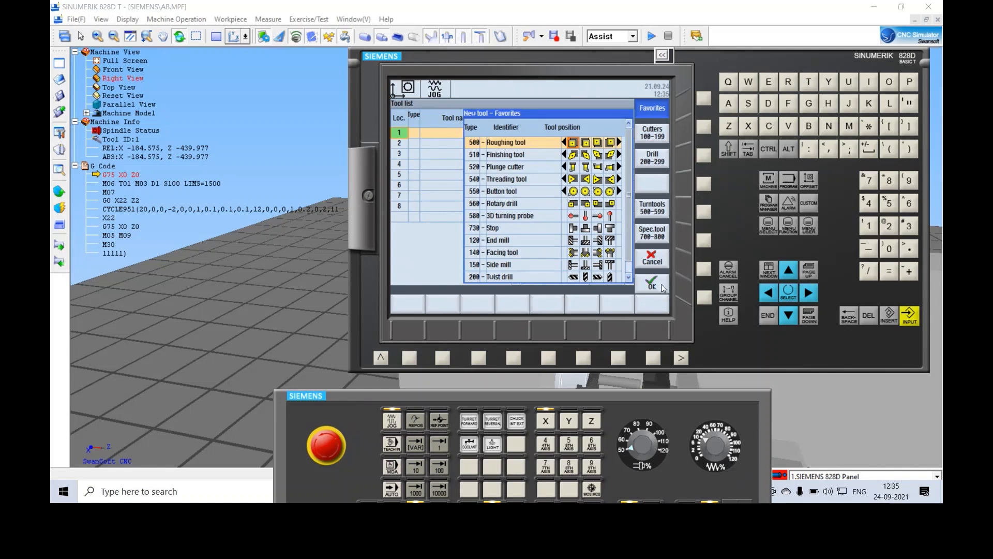
{"action": "left_click", "coordinate": [705, 296]}
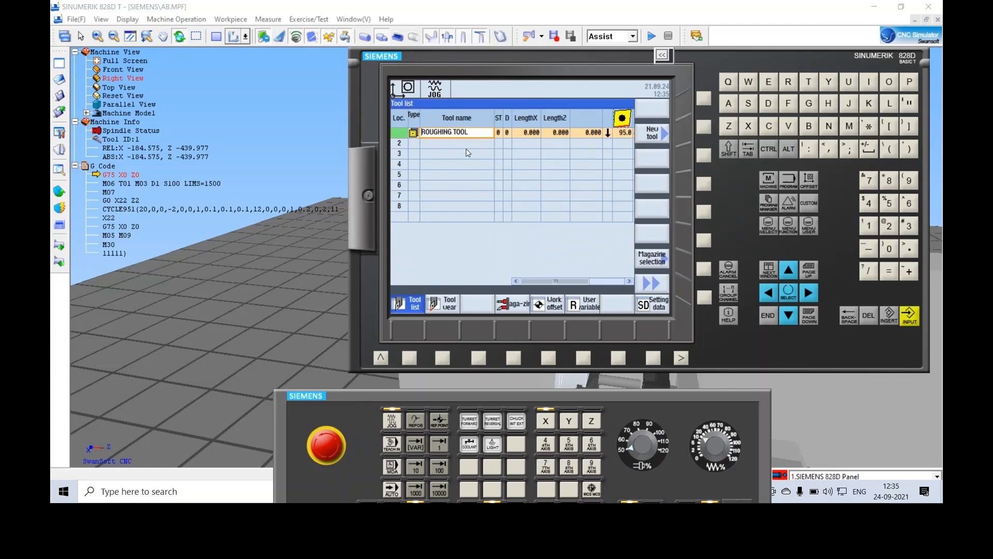
Step: Create a new type 510 finishing tool at magazine location 2 of the tool list
{"action": "left_click", "coordinate": [408, 146]}
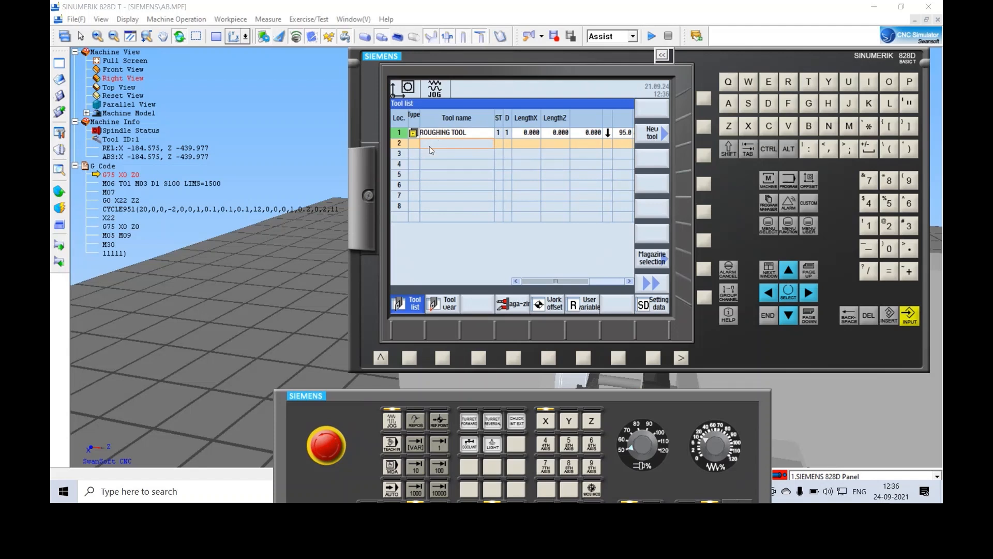
{"action": "left_click", "coordinate": [704, 270]}
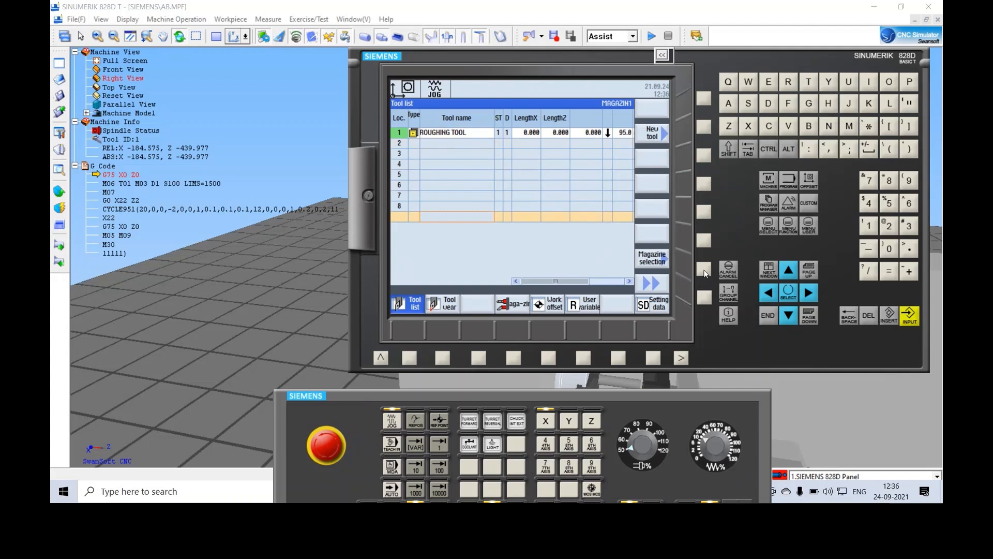
{"action": "left_click", "coordinate": [704, 269]}
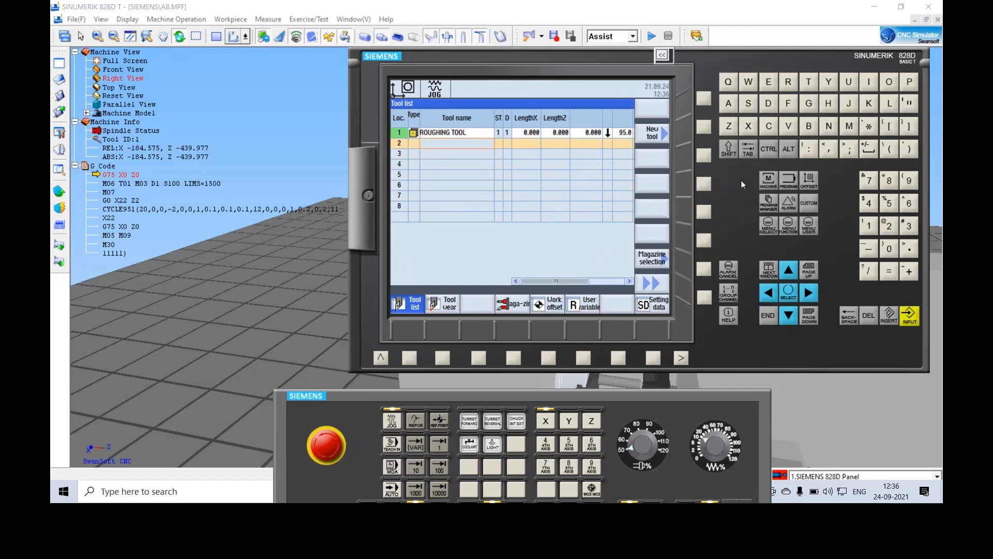
{"action": "left_click", "coordinate": [705, 128]}
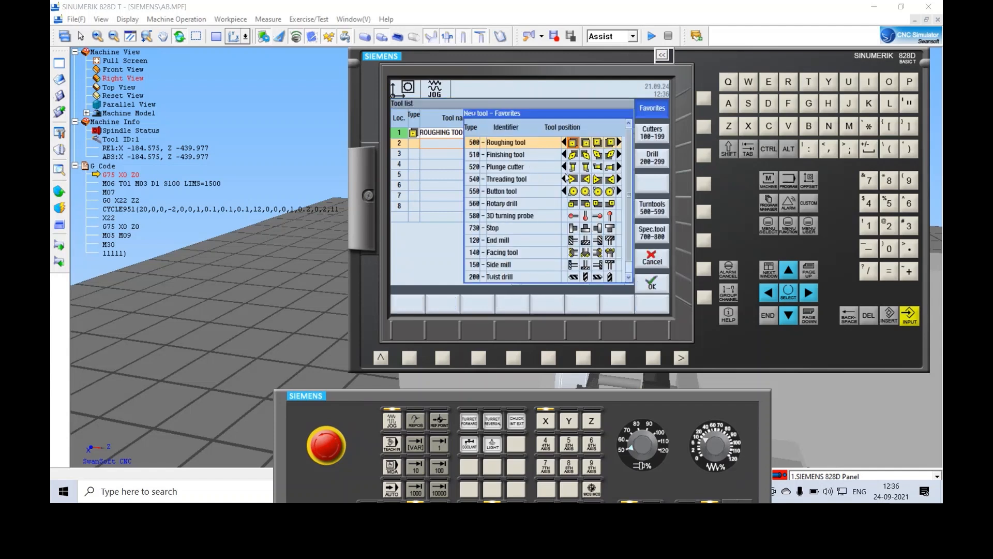
{"action": "key", "text": "Down"}
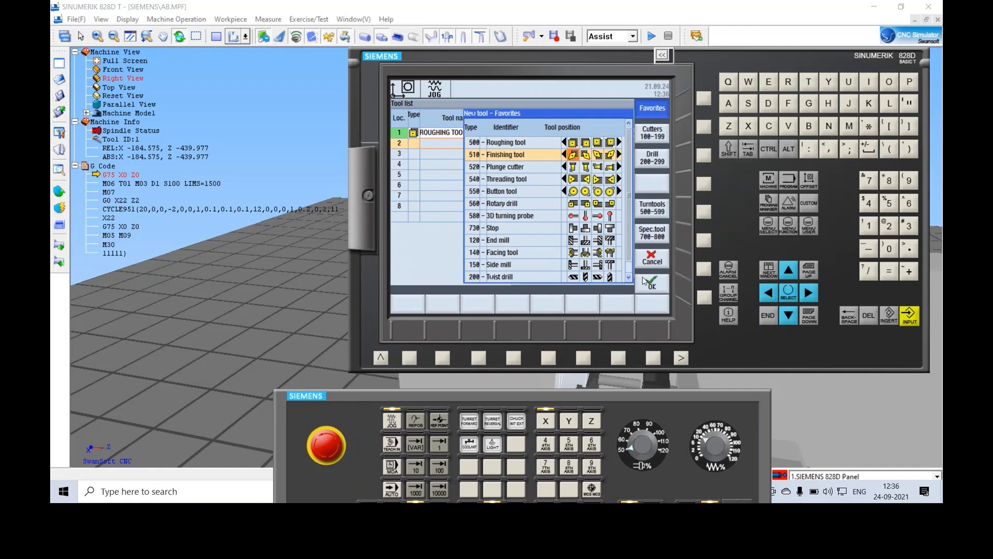
{"action": "left_click", "coordinate": [706, 301]}
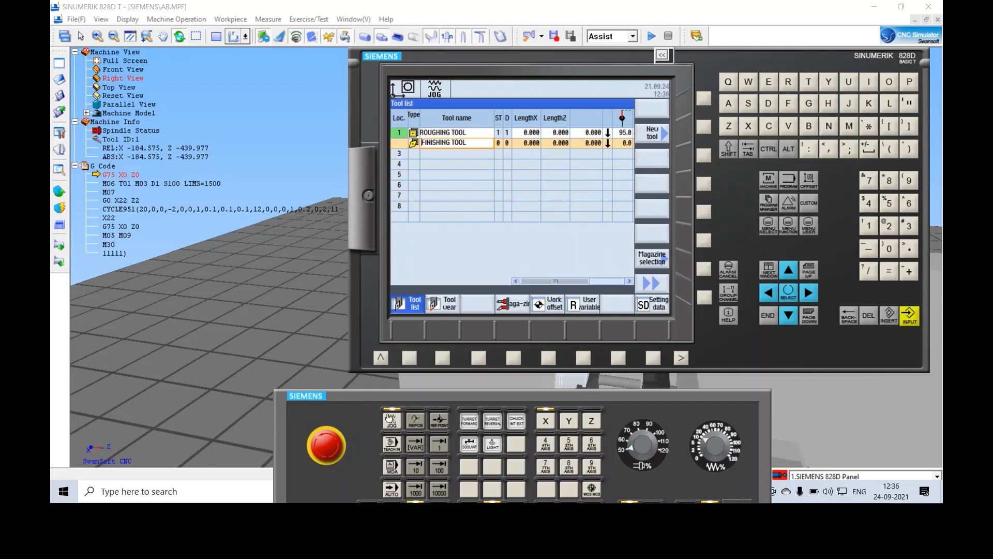
Step: Return to the manual length measurement and load ROUGHING TOOL from the tool list as the tool to measure
{"action": "left_click", "coordinate": [392, 420]}
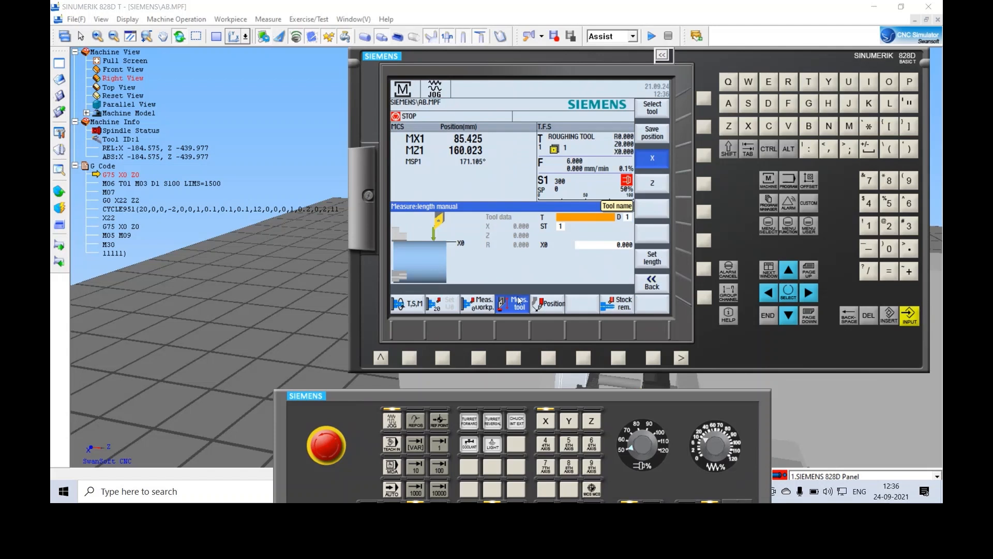
{"action": "left_click", "coordinate": [709, 103]}
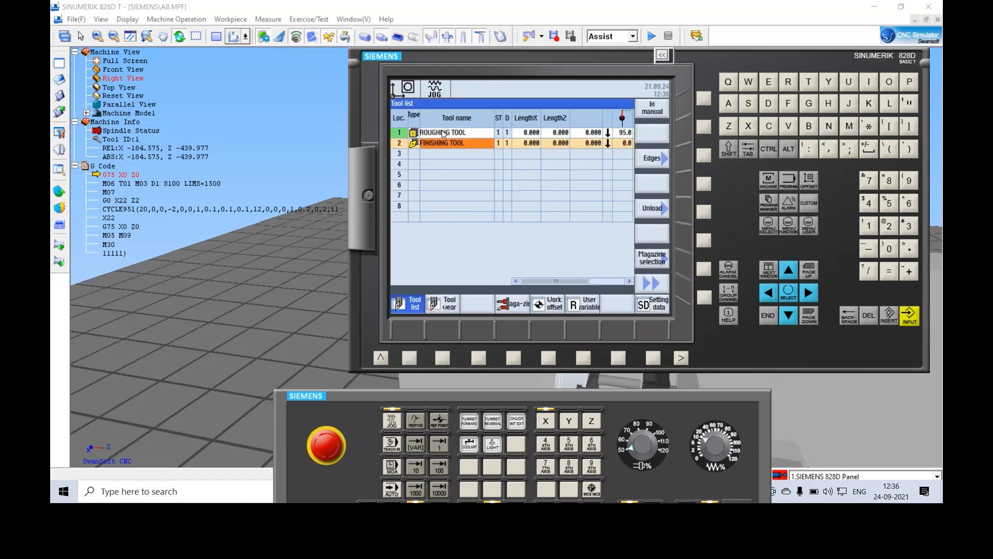
{"action": "key", "text": "Up"}
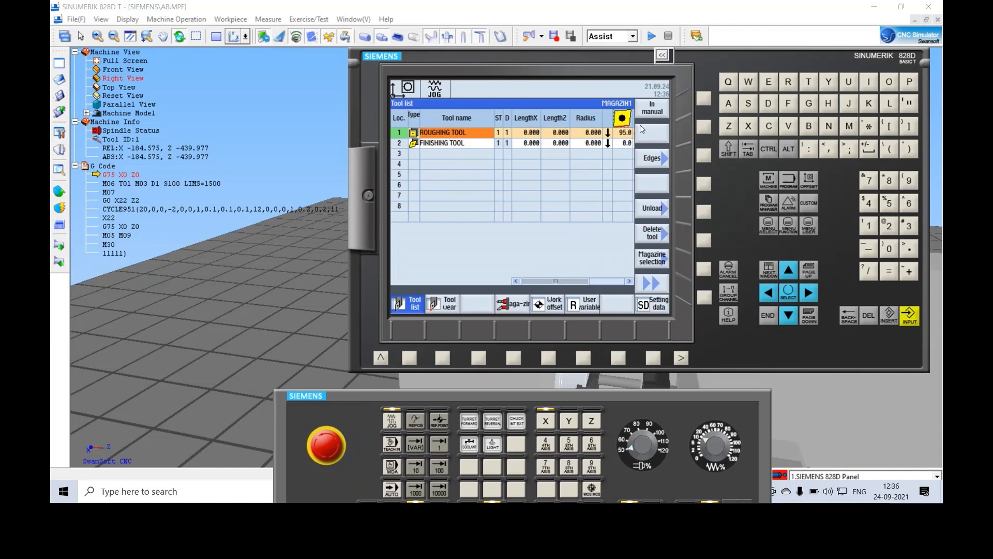
{"action": "left_click", "coordinate": [703, 99]}
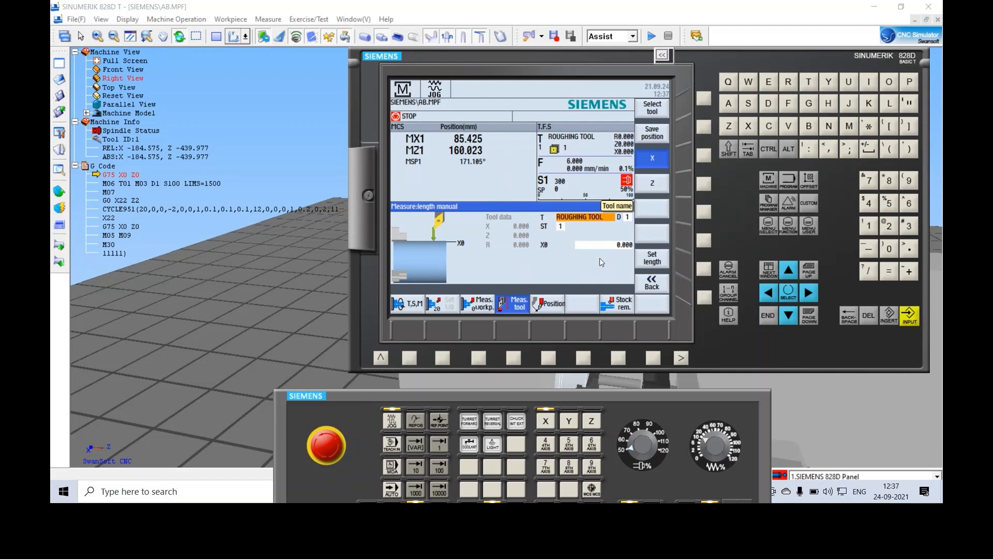
Step: Enter 30 as the X0 workpiece edge and set the roughing tool's X length
{"action": "key", "text": "Down"}
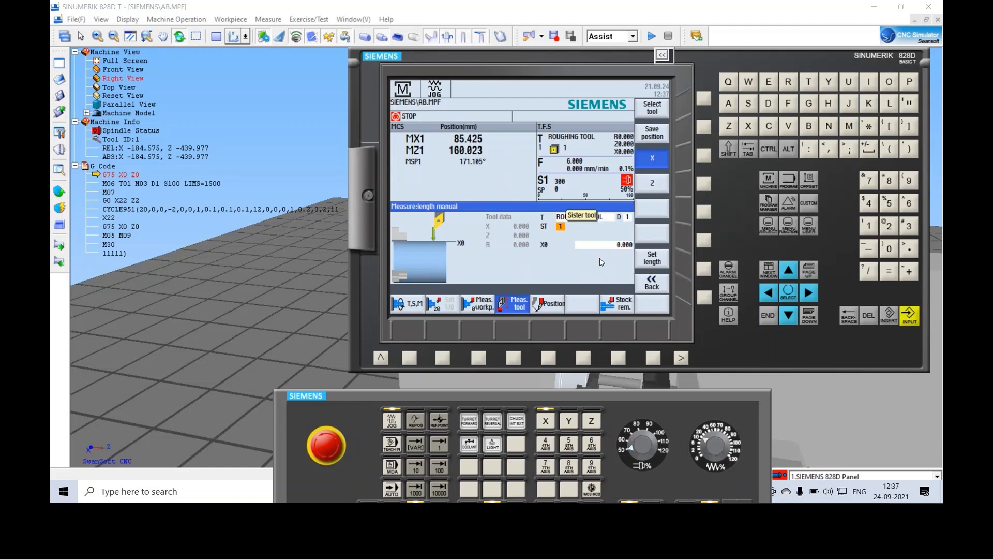
{"action": "key", "text": "Down"}
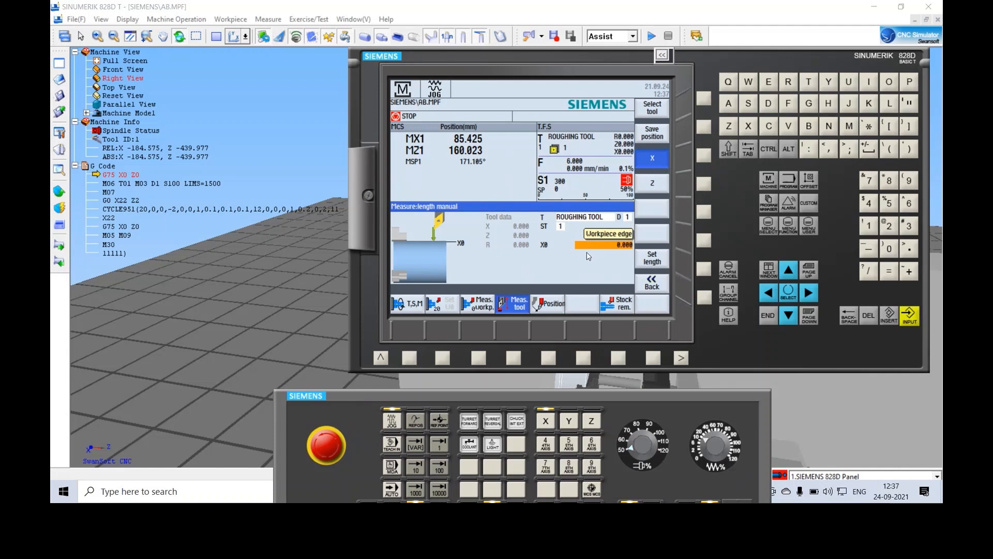
{"action": "type", "text": "30"}
{"action": "left_click", "coordinate": [705, 271]}
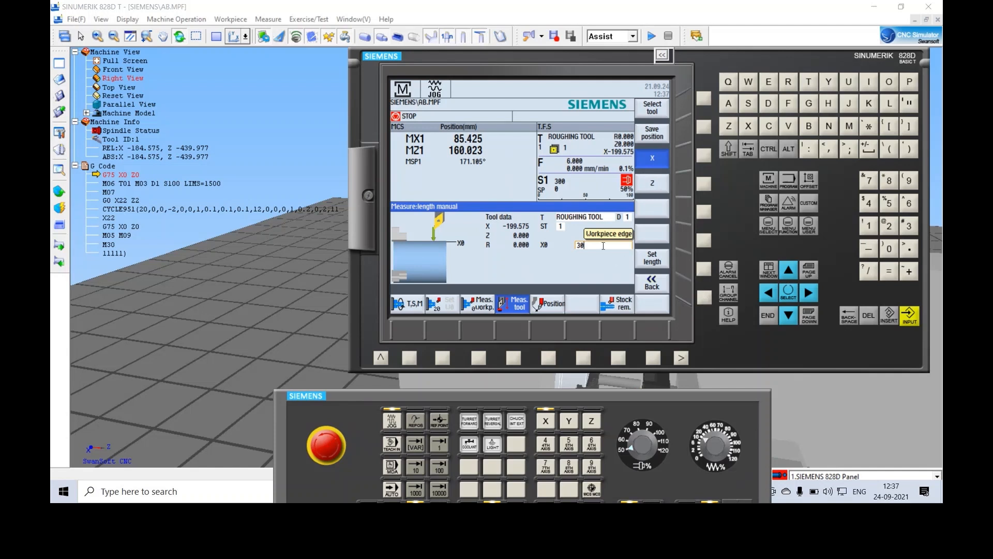
{"action": "key", "text": "Return"}
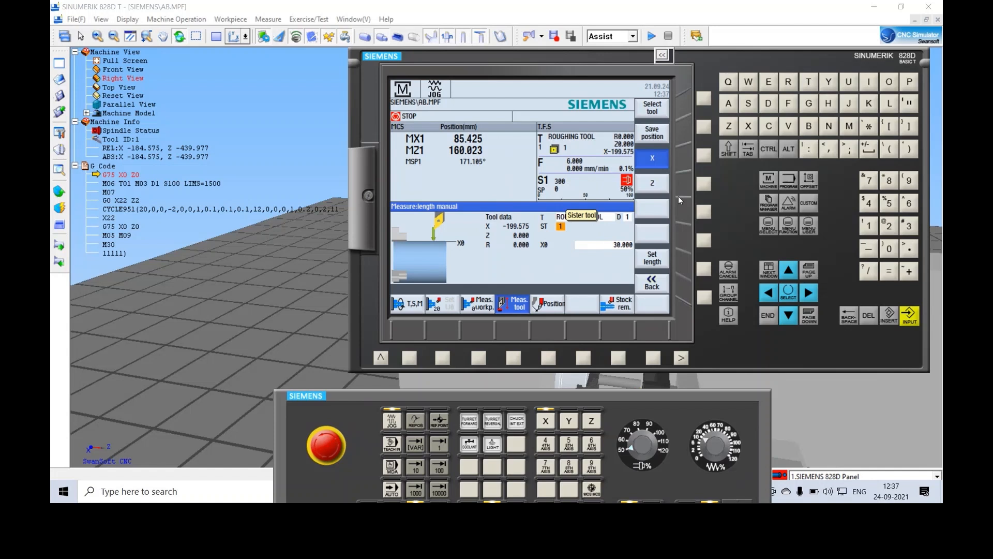
Step: Switch the manual length measurement to Z, enter 0 as the Z0 workpiece edge and set the roughing tool's Z length
{"action": "left_click", "coordinate": [705, 185]}
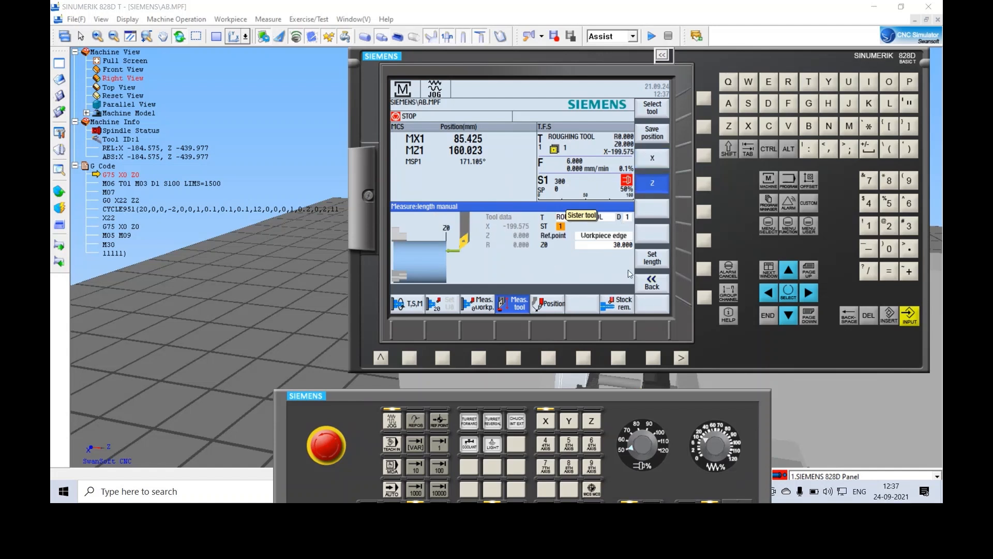
{"action": "key", "text": "Down"}
{"action": "key", "text": "Down"}
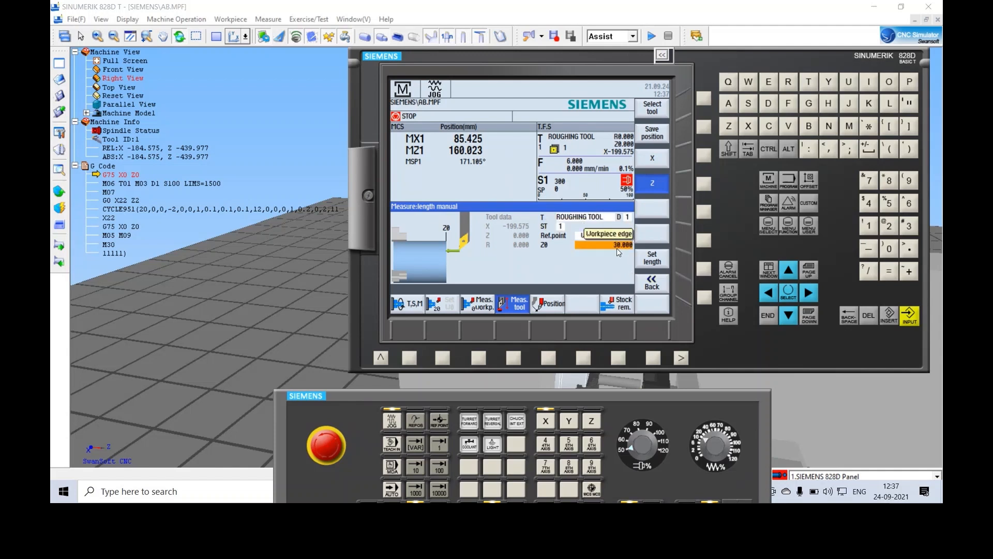
{"action": "type", "text": "0"}
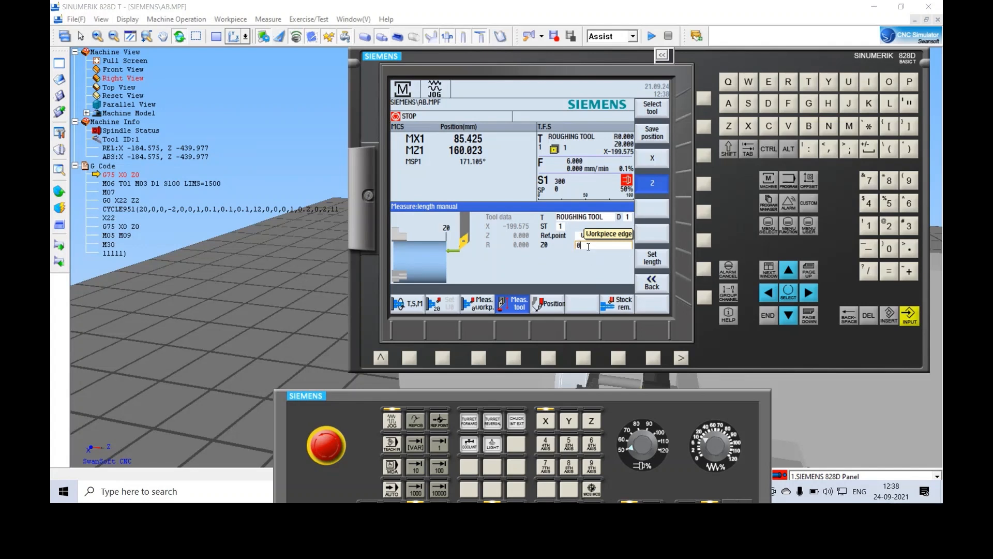
{"action": "left_click", "coordinate": [562, 237]}
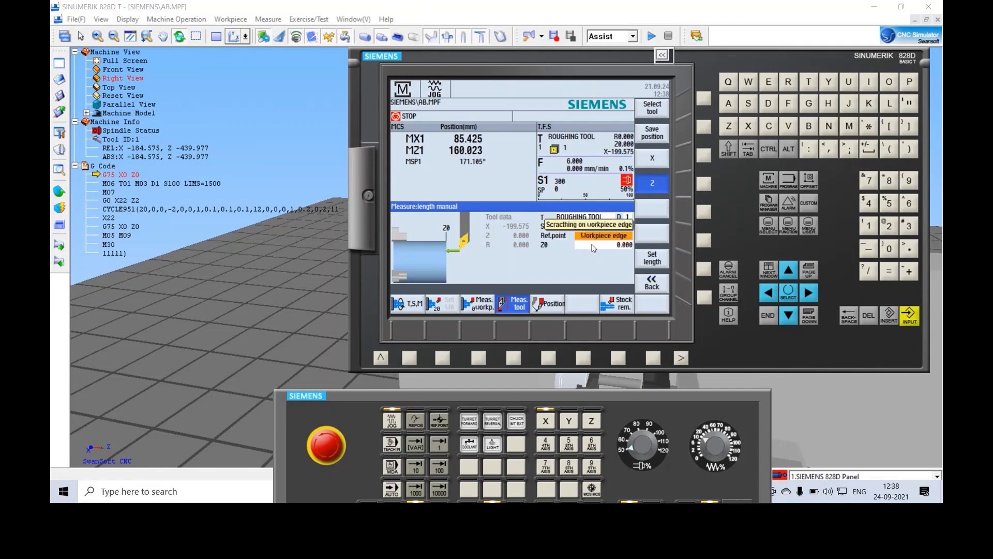
{"action": "left_click", "coordinate": [706, 270]}
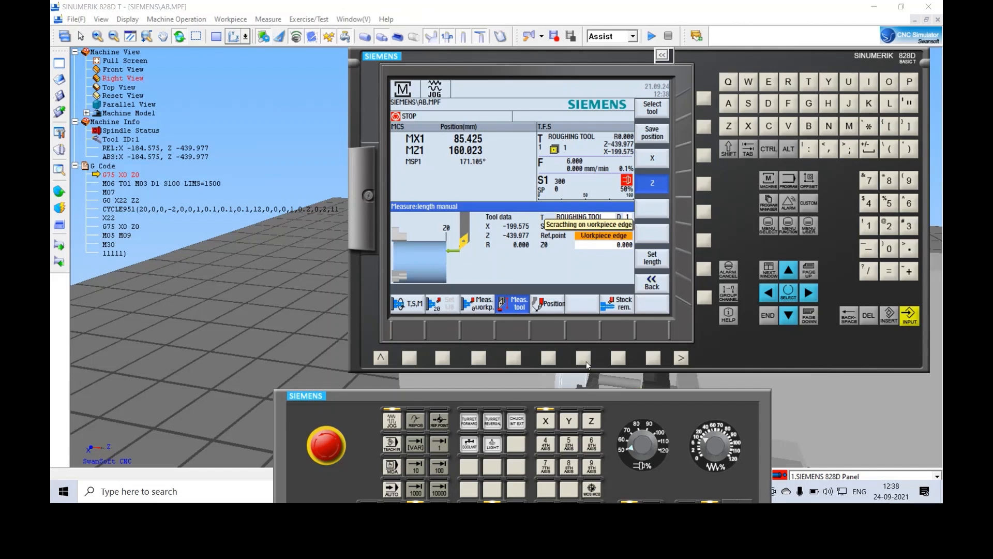
Step: Review the tool measurement lines on the PowerPoint work offset slide, and return to the SwanSoft simulator
{"action": "left_click_drag", "start_coordinate": [590, 395], "coordinate": [561, 149]}
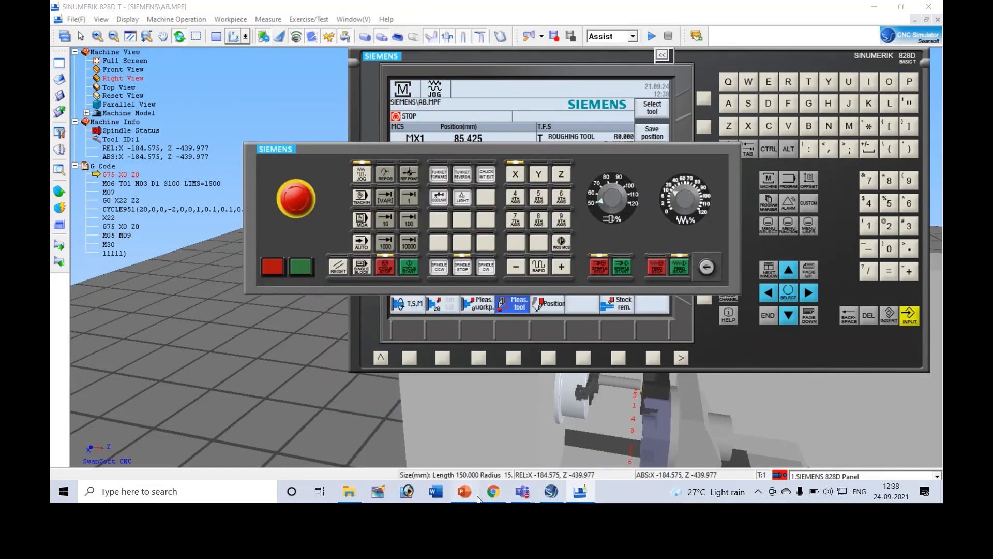
{"action": "left_click", "coordinate": [479, 498]}
{"action": "left_click", "coordinate": [406, 414]}
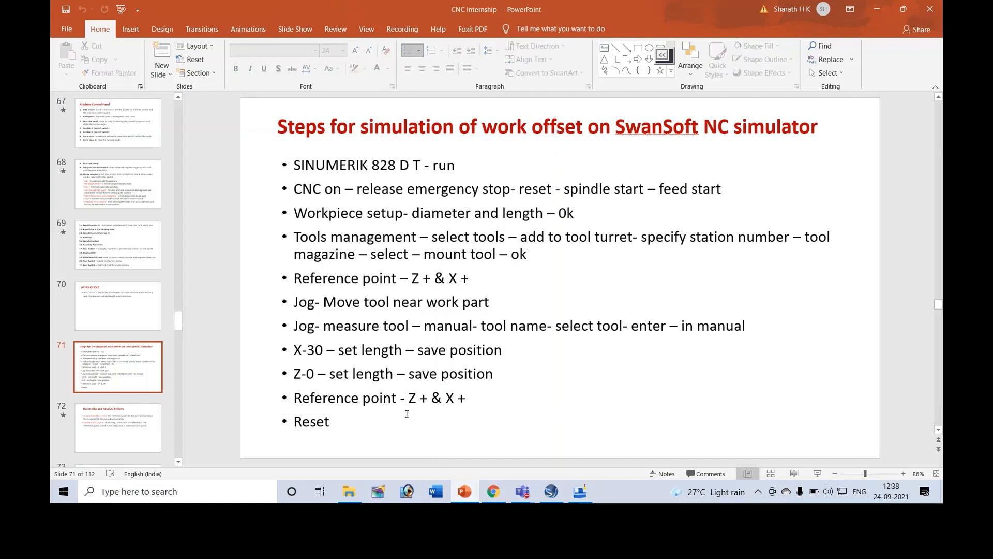
{"action": "left_click_drag", "start_coordinate": [500, 372], "coordinate": [309, 330]}
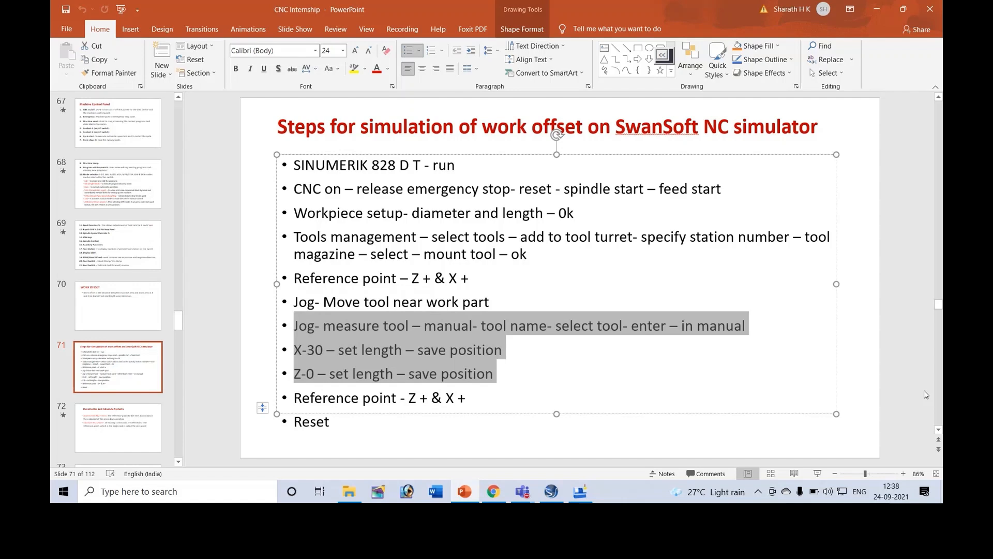
{"action": "left_click", "coordinate": [892, 359]}
{"action": "left_click", "coordinate": [551, 491]}
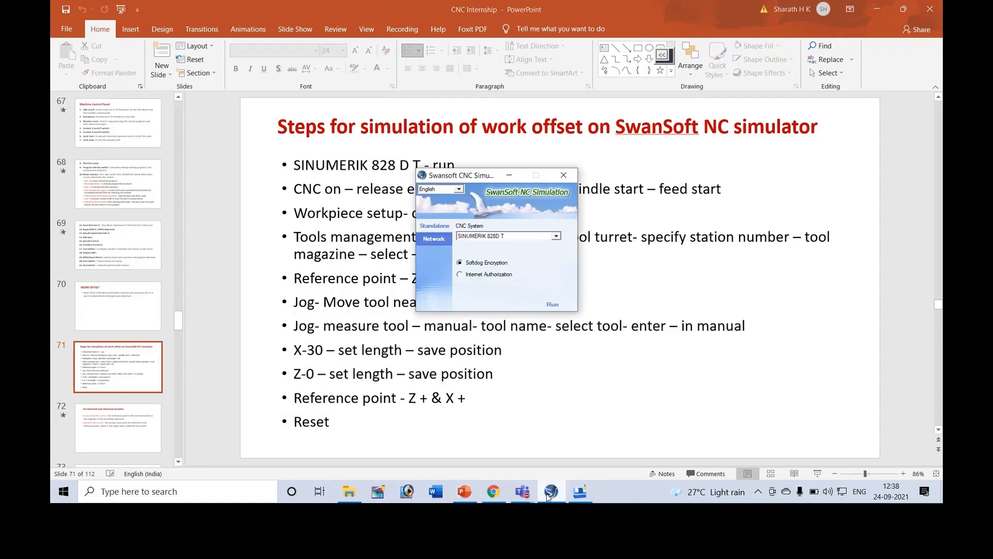
{"action": "left_click", "coordinate": [582, 495]}
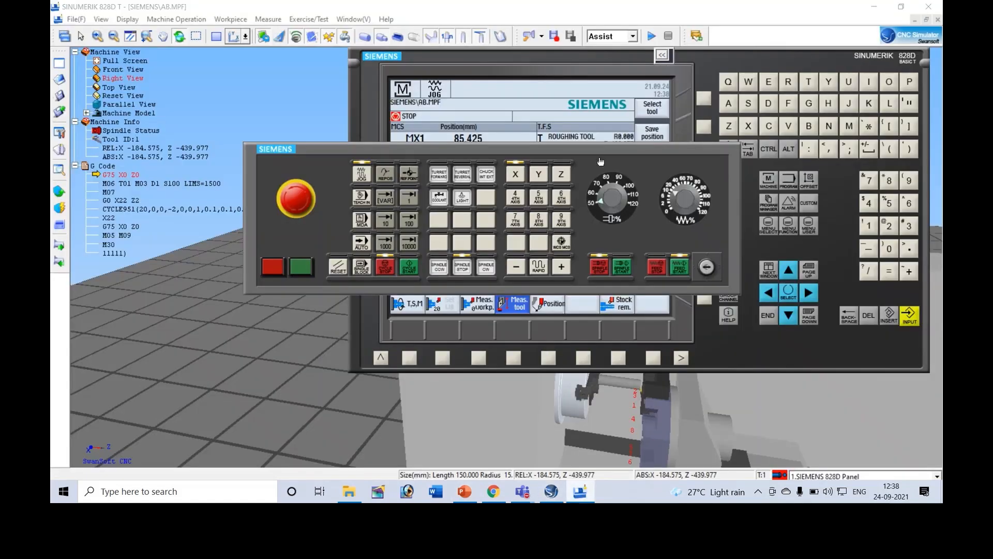
Step: Rearrange the CNC and machine control panels and reset the machine view to show the whole lathe beside them
{"action": "left_click", "coordinate": [595, 70]}
{"action": "left_click_drag", "start_coordinate": [594, 70], "coordinate": [200, 282]}
{"action": "left_click_drag", "start_coordinate": [562, 151], "coordinate": [525, 106]}
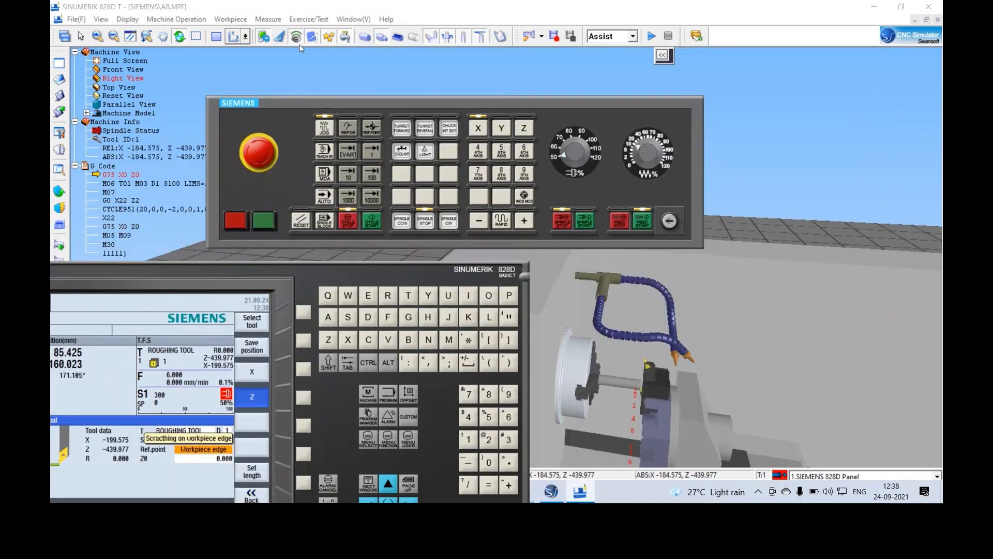
{"action": "left_click", "coordinate": [247, 36]}
{"action": "left_click", "coordinate": [235, 55]}
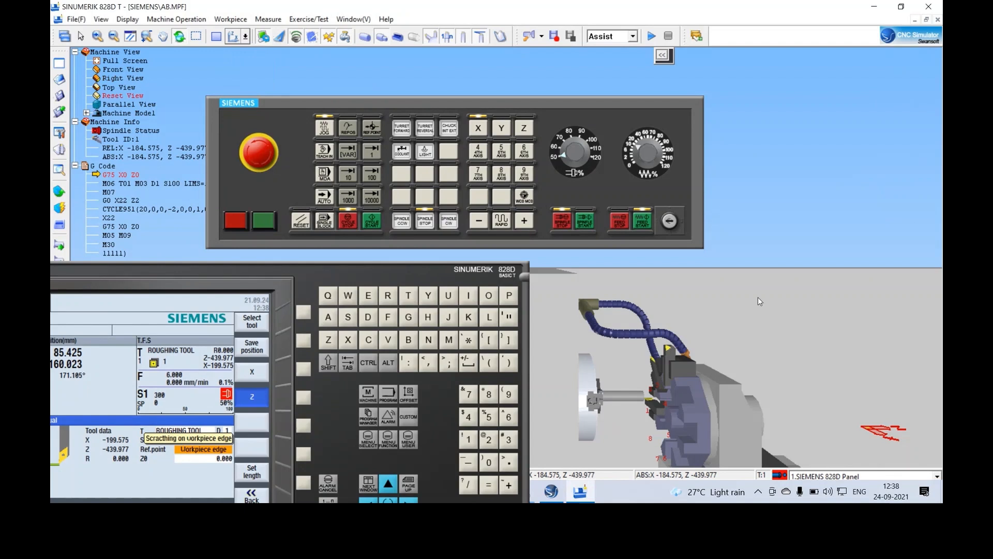
{"action": "scroll", "coordinate": [768, 324], "scroll_direction": "down", "scroll_amount": 3}
{"action": "left_click_drag", "start_coordinate": [797, 414], "coordinate": [807, 373]}
{"action": "scroll", "coordinate": [807, 373], "scroll_direction": "up", "scroll_amount": 4}
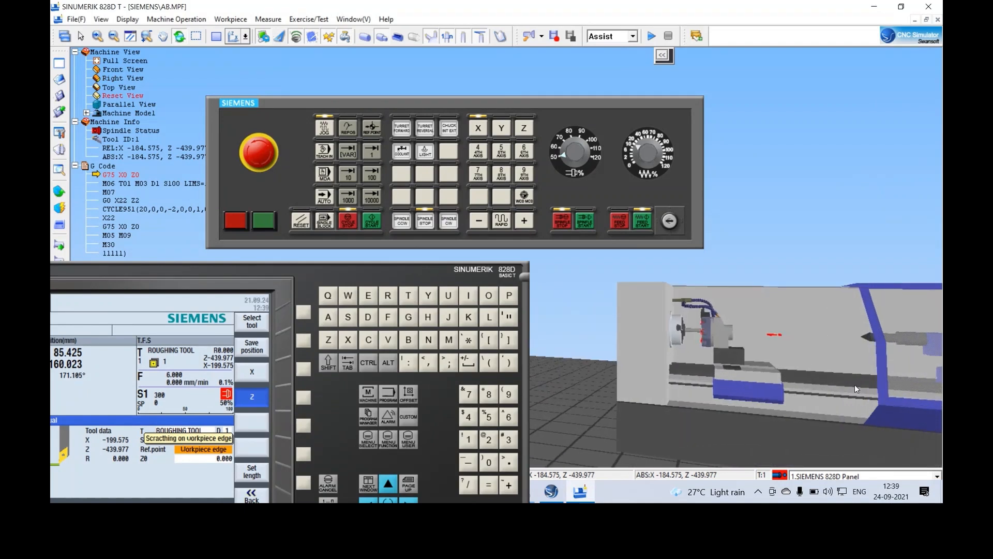
Step: In reference point mode, send the X axis and the Z axis to their reference points in the positive direction
{"action": "left_click", "coordinate": [370, 134]}
{"action": "left_click", "coordinate": [477, 130]}
{"action": "left_click", "coordinate": [525, 222]}
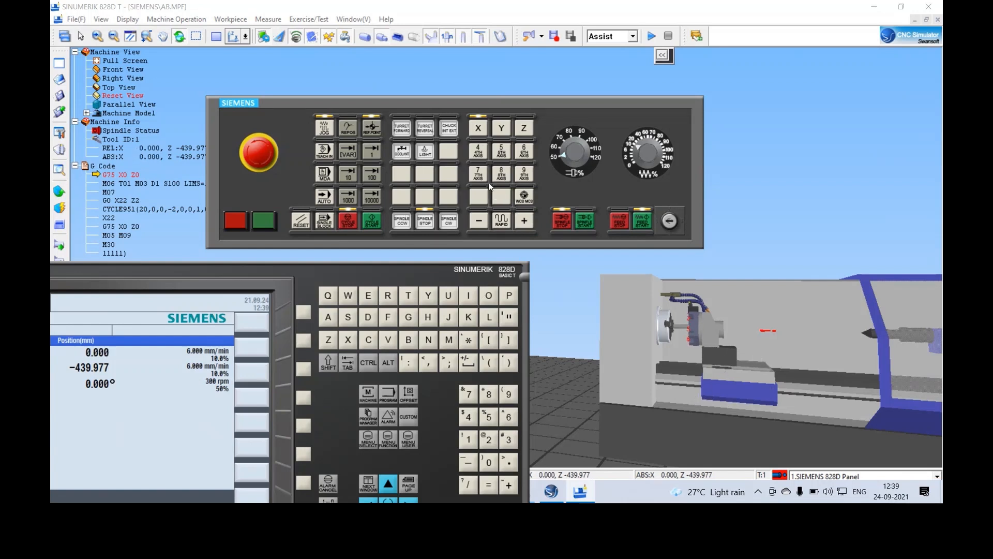
{"action": "left_click", "coordinate": [520, 129]}
{"action": "left_click", "coordinate": [524, 221]}
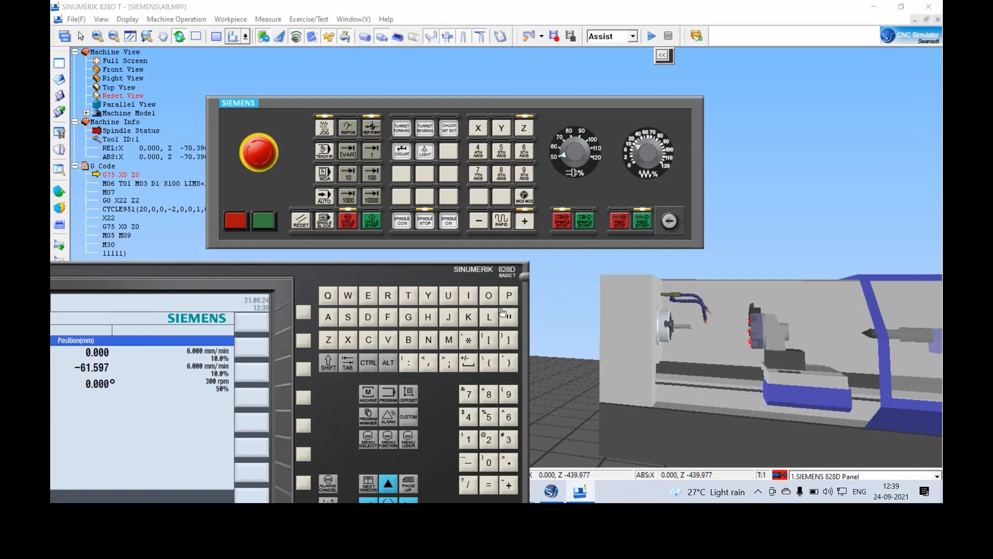
{"action": "scroll", "coordinate": [727, 347], "scroll_direction": "up", "scroll_amount": 5}
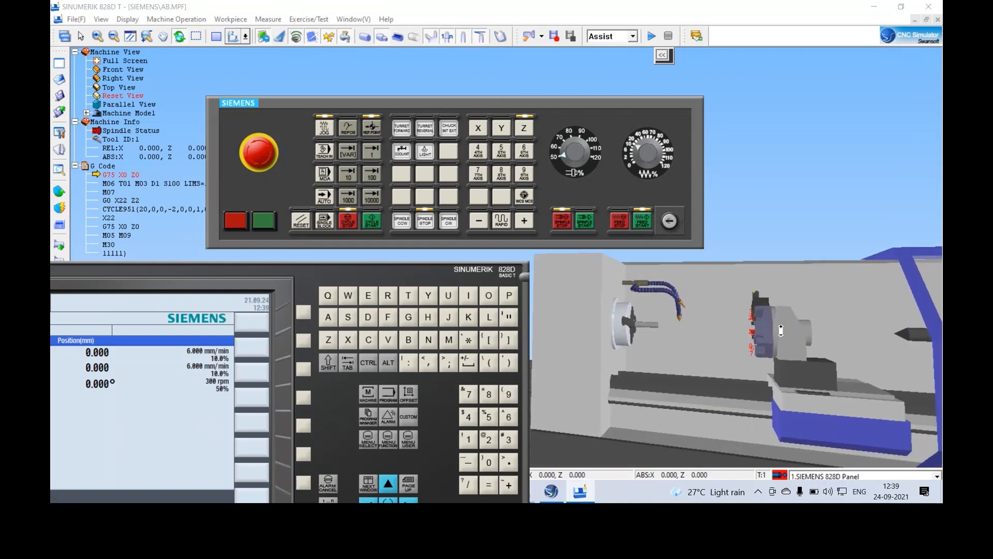
{"action": "scroll", "coordinate": [728, 348], "scroll_direction": "down", "scroll_amount": 3}
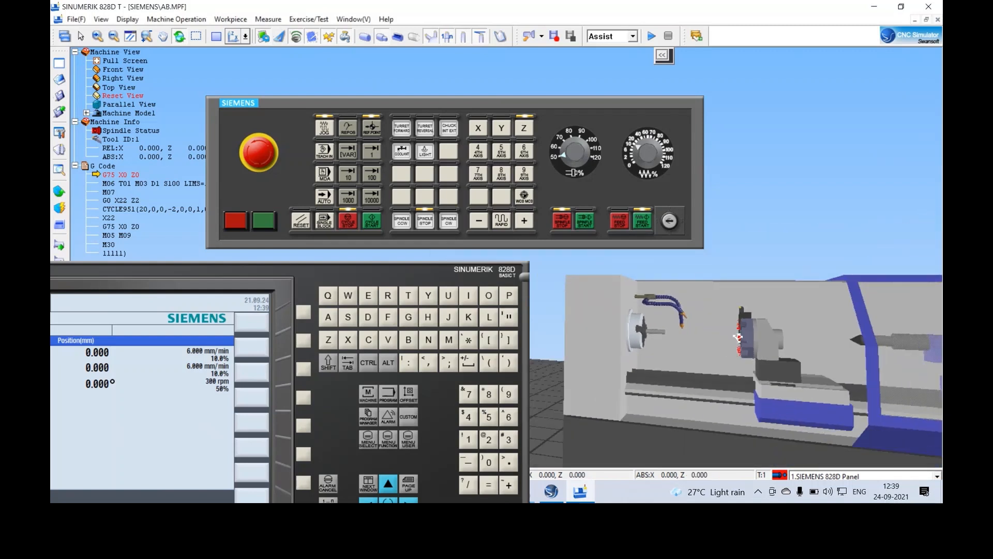
{"action": "left_click_drag", "start_coordinate": [728, 347], "coordinate": [771, 338]}
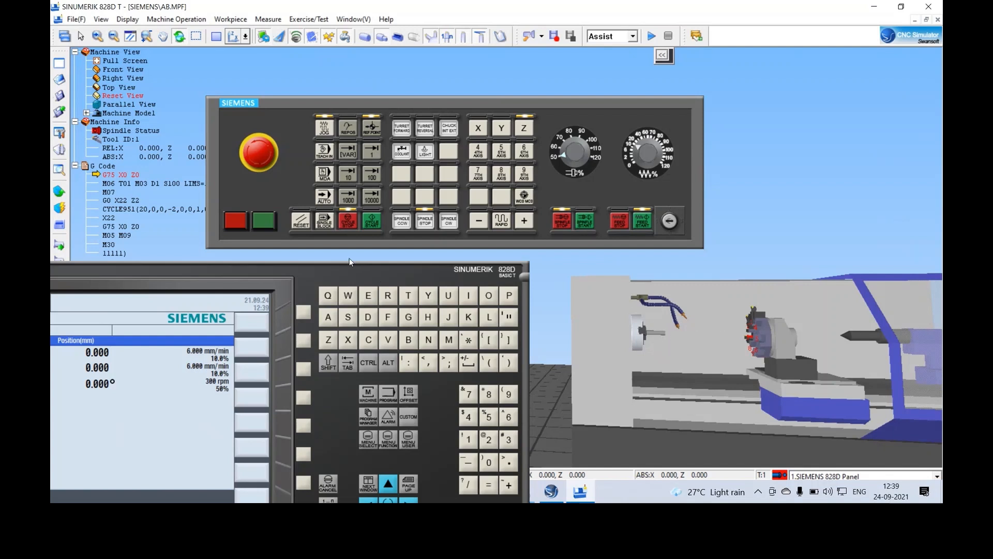
Step: Move the CNC panel up, bring the machine control panel in front of it, and switch to the PowerPoint work offset slide
{"action": "left_click_drag", "start_coordinate": [331, 267], "coordinate": [268, 137]}
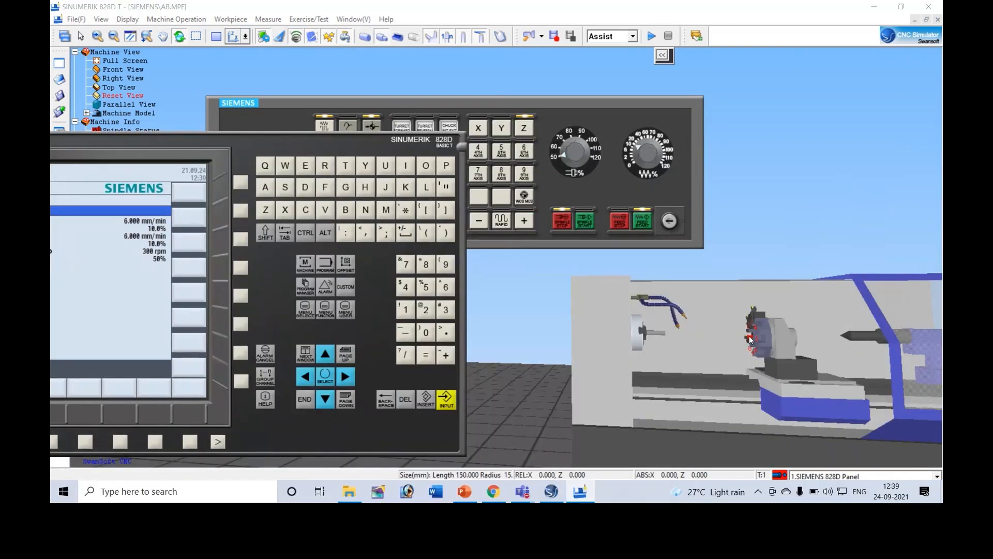
{"action": "left_click", "coordinate": [527, 329]}
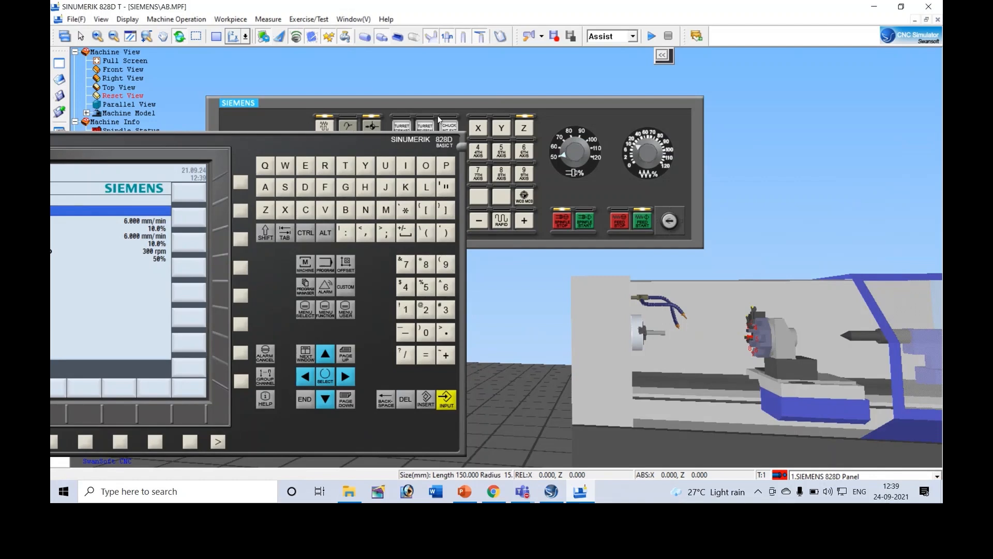
{"action": "left_click", "coordinate": [439, 99]}
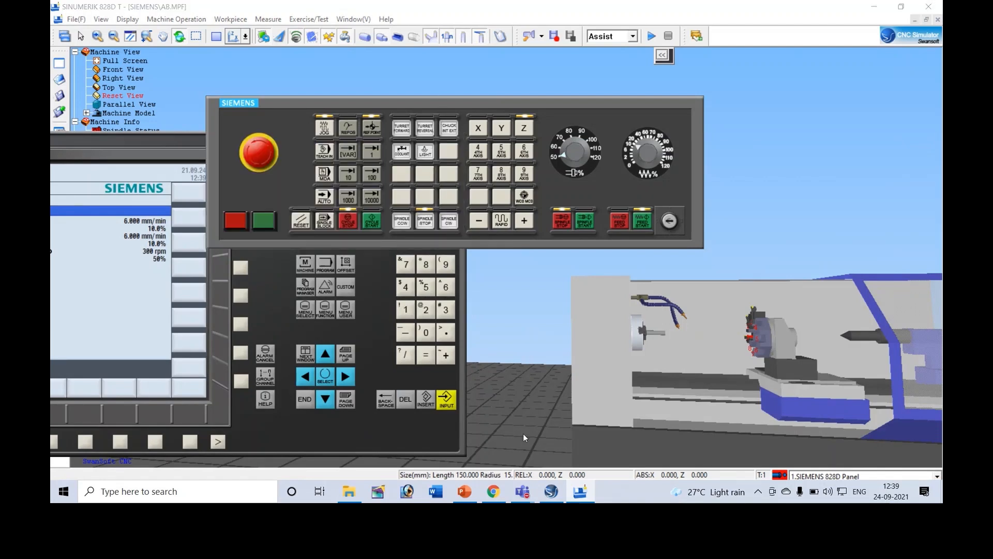
{"action": "left_click", "coordinate": [465, 491]}
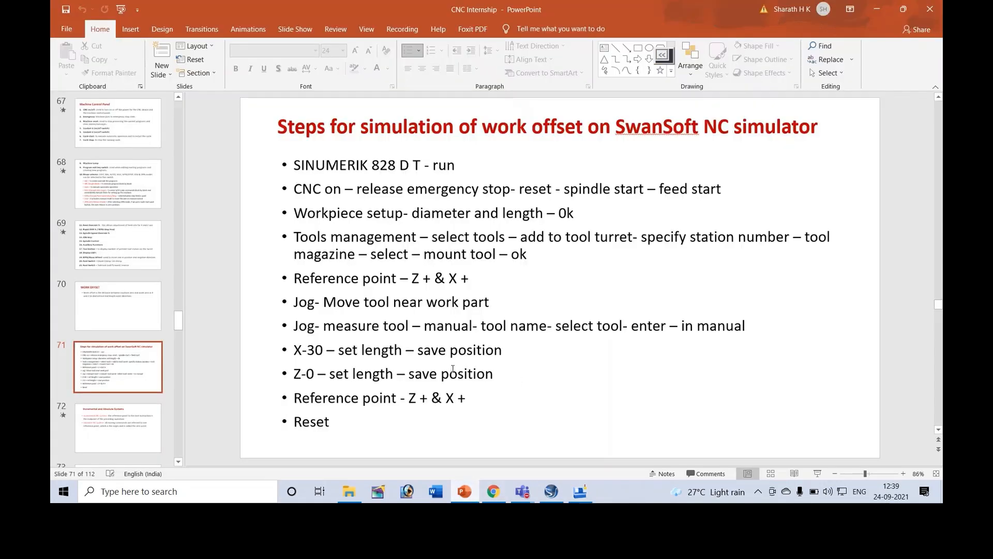